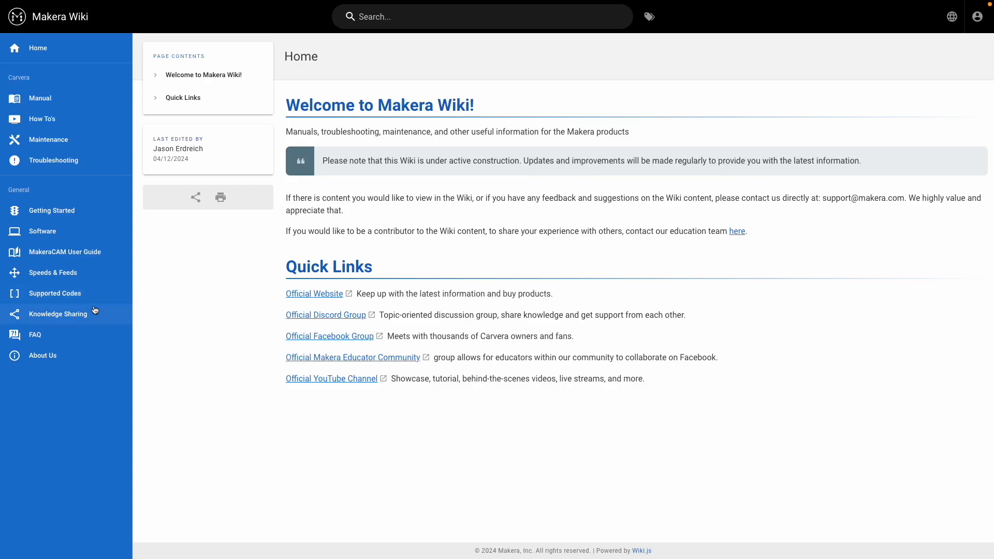
Open the wiki's Knowledge Sharing page and look through its content.
left_click(107, 309)
scroll(297, 257, "down", 3)
scroll(298, 257, "down", 10)
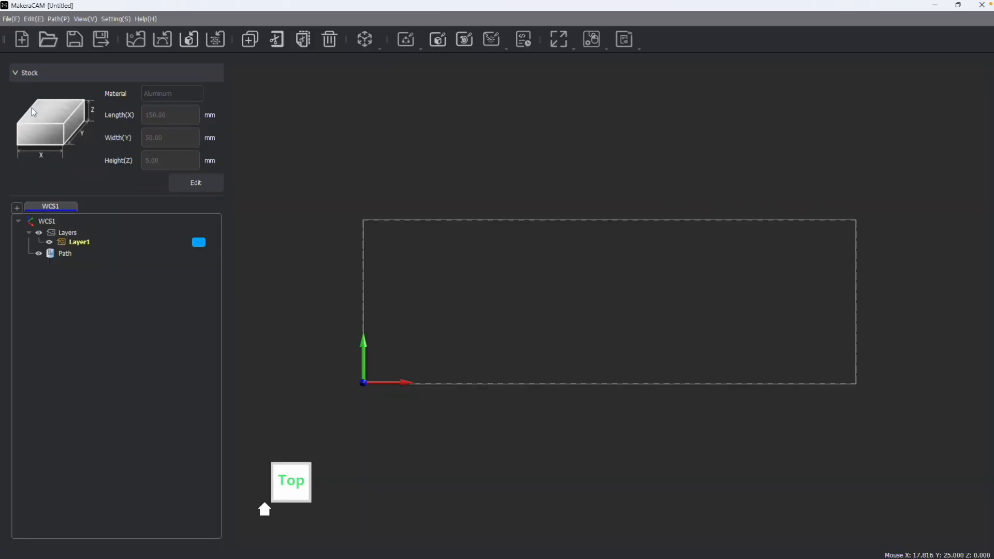
In MakeraCAM, define the stock as aluminum, 150 mm long, 50 mm wide and 5 mm high.
left_click(197, 183)
left_click(156, 94)
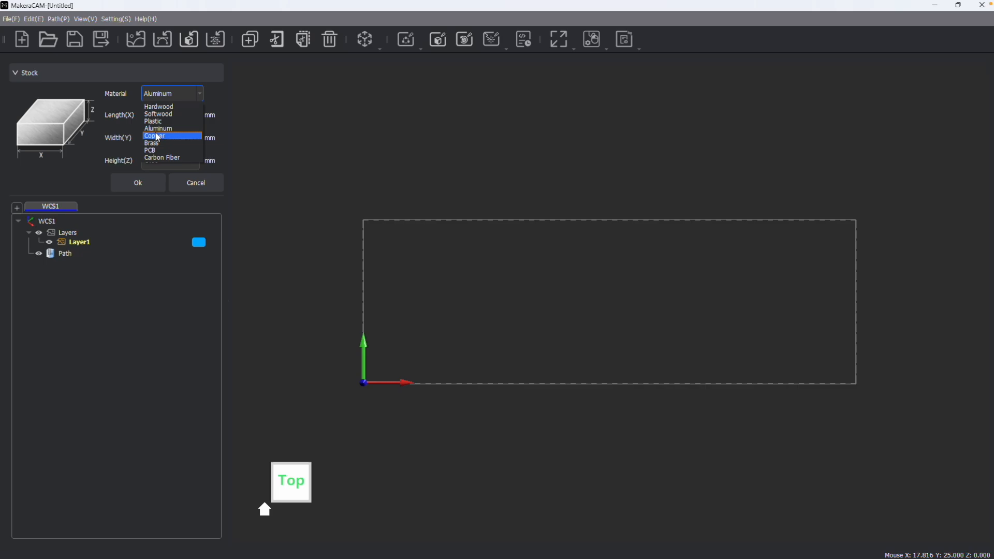
left_click(162, 131)
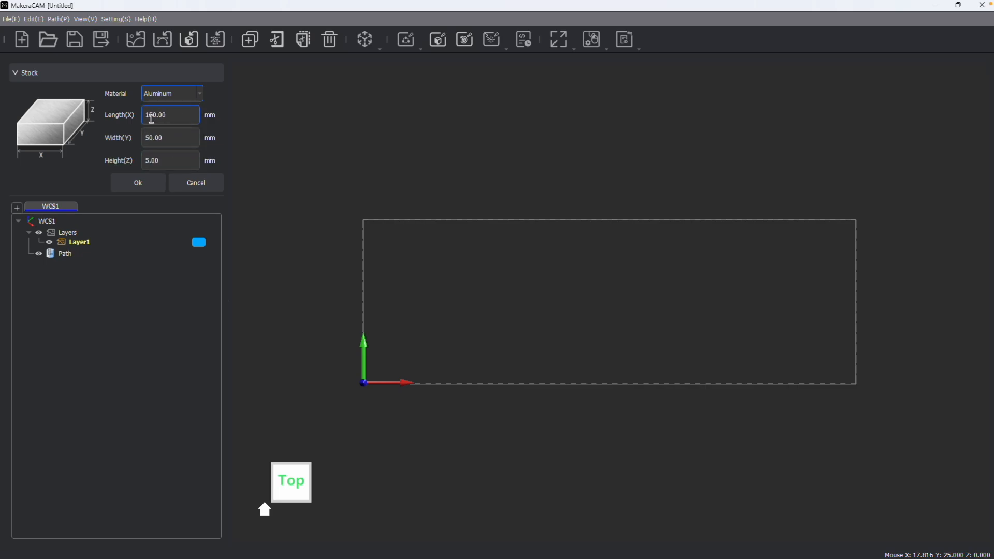
left_click(149, 136)
left_click(173, 156)
left_click(139, 182)
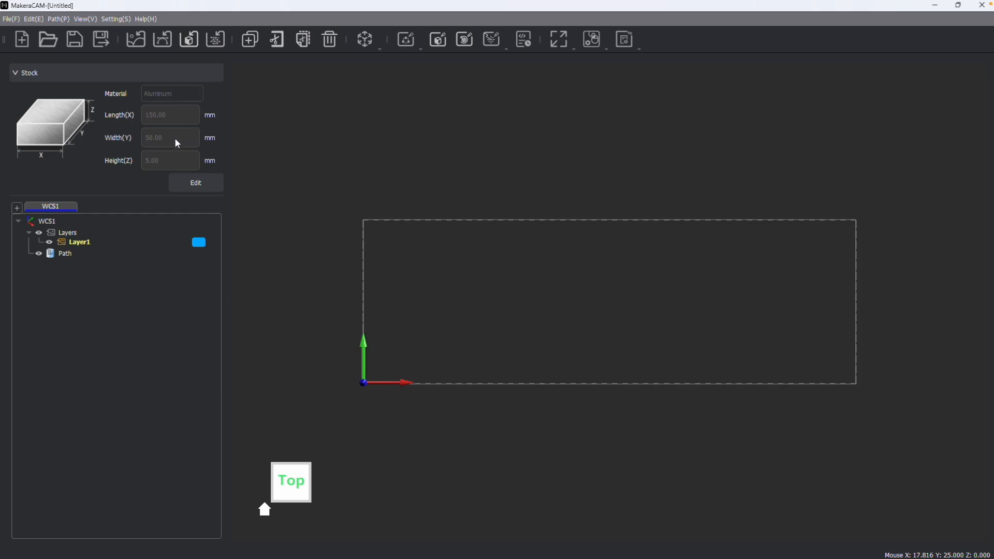
Examine the stock block in 3D from several angles and the origin points selectable for WCS1.
left_click(275, 493)
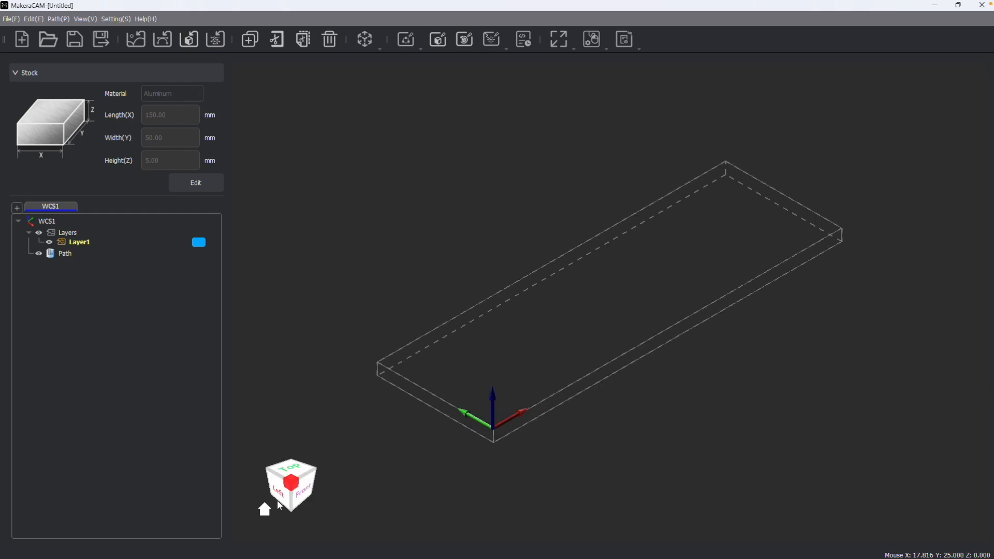
middle_click_drag(555, 405, 544, 346)
right_click_drag(655, 350, 491, 318)
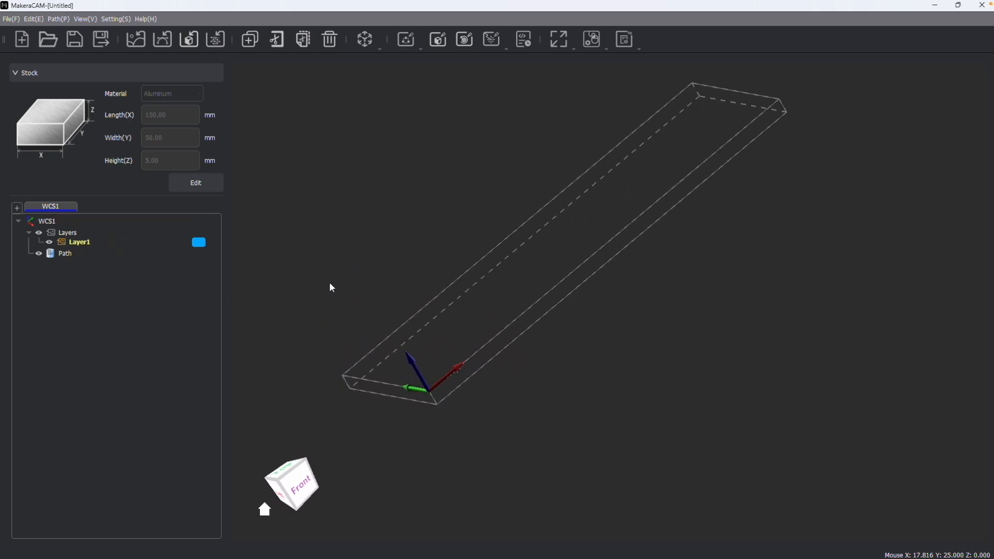
right_click_drag(419, 401, 301, 400)
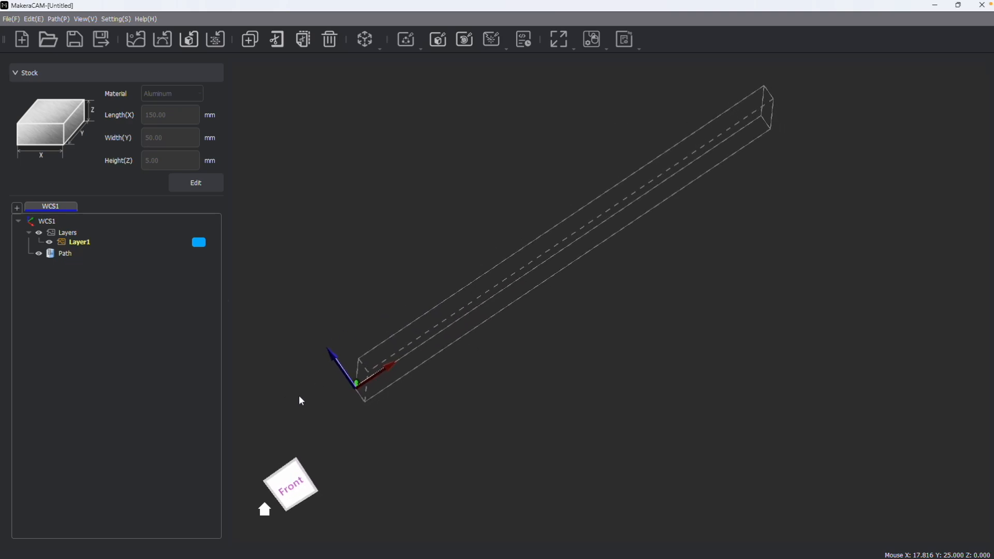
left_click(270, 483)
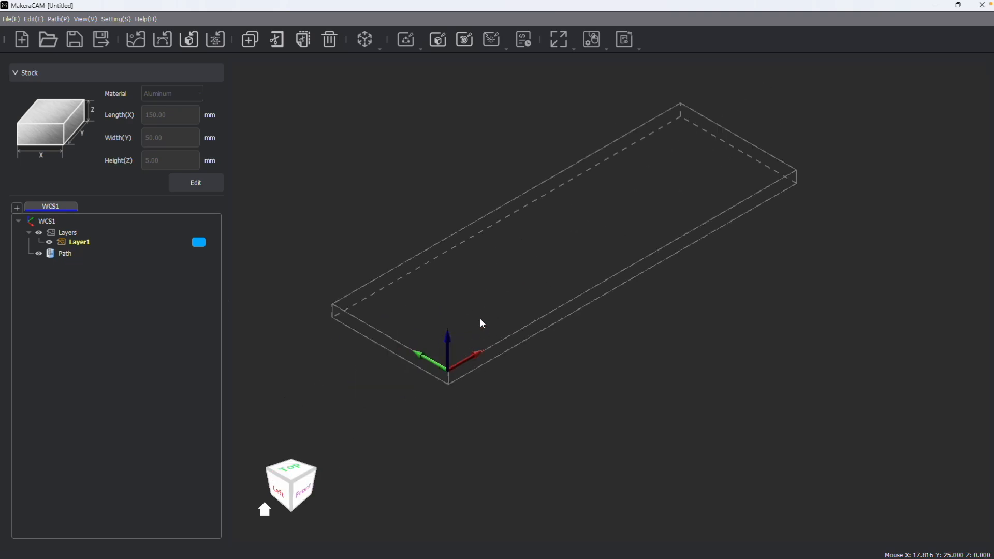
right_click(45, 204)
left_click(83, 222)
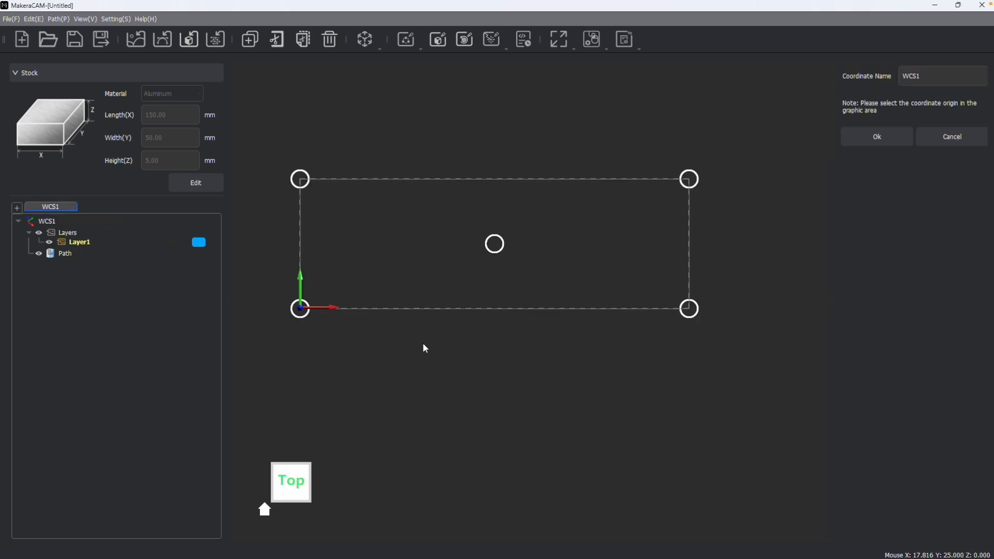
left_click(275, 498)
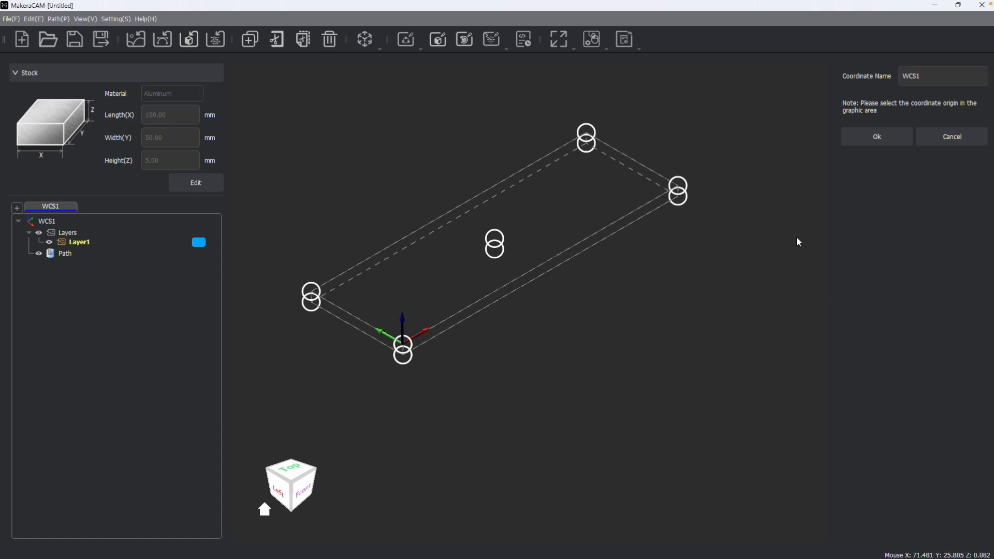
left_click(951, 137)
Import the vector file MakeraCAM_sample_simple from the cam sample folder onto the stock.
scroll(437, 153, "up", 2)
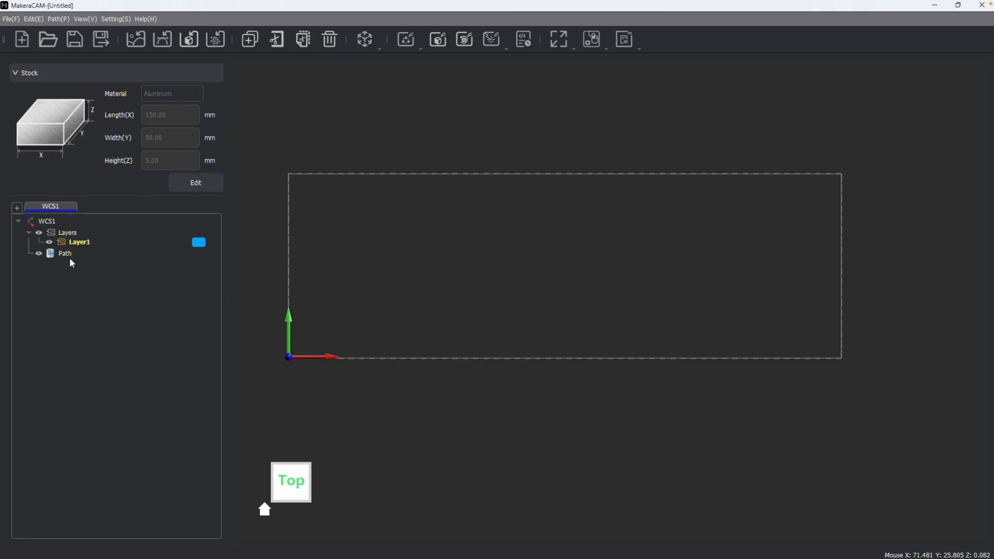
middle_click_drag(387, 241, 407, 258)
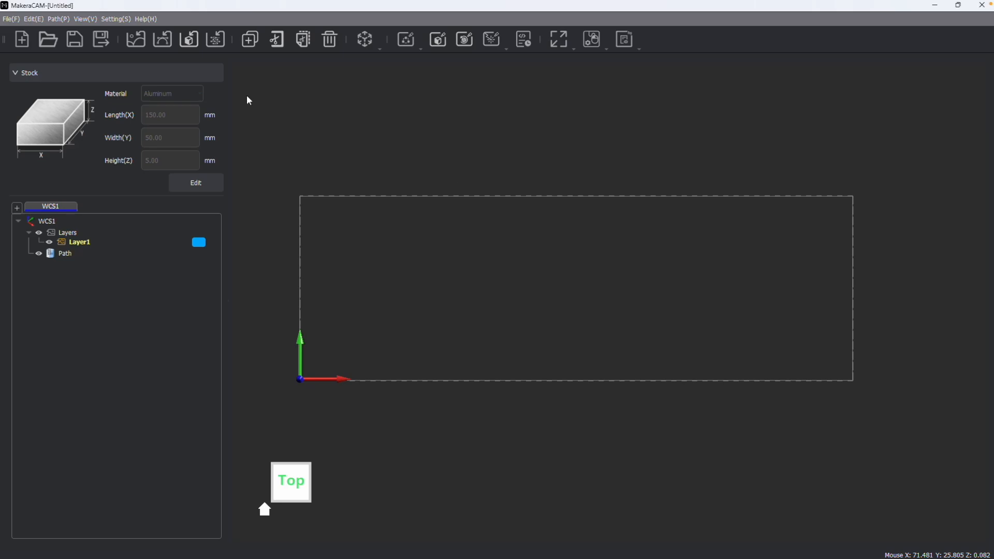
left_click(163, 40)
left_click(201, 111)
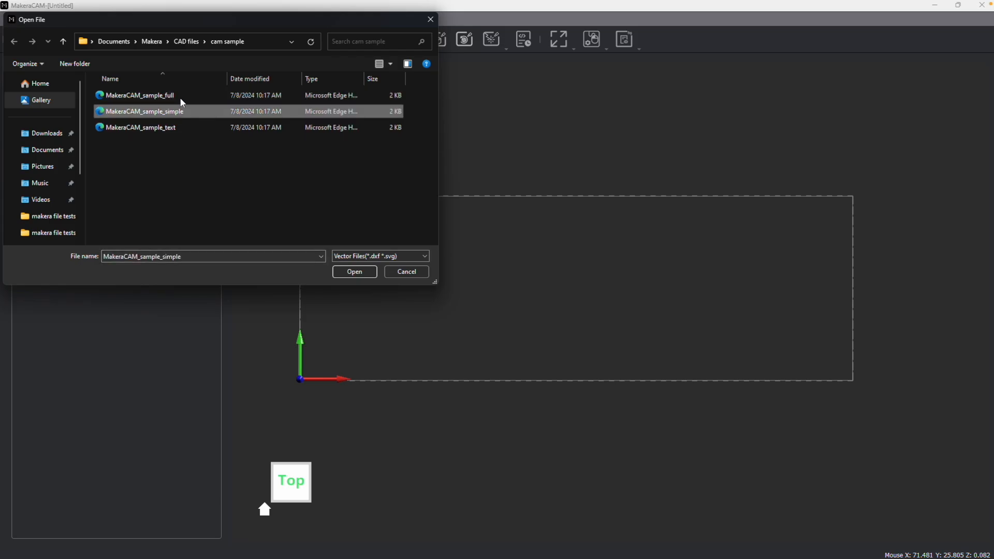
left_click(355, 272)
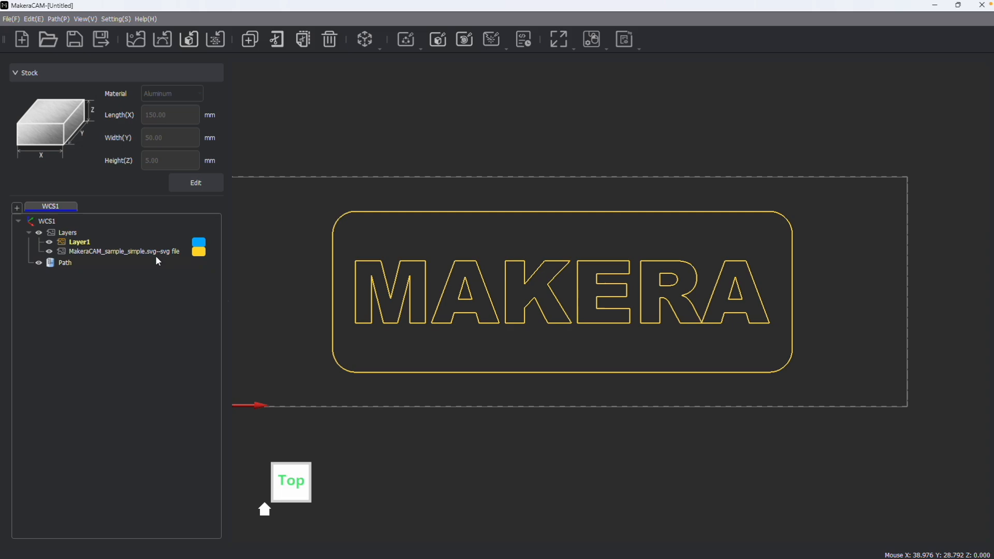
Make the imported MakeraCAM_sample_simple.svg layer the active layer.
left_click(134, 250)
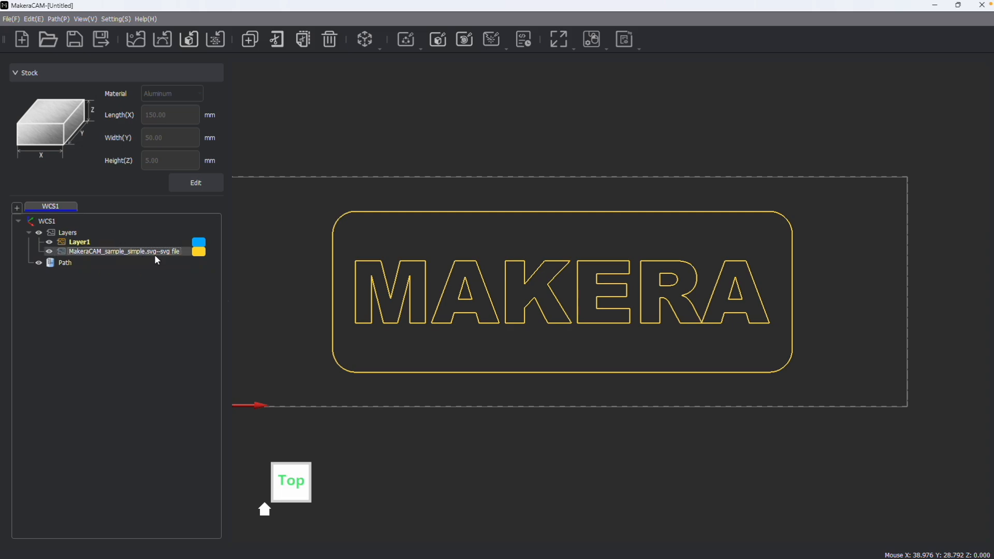
right_click(152, 251)
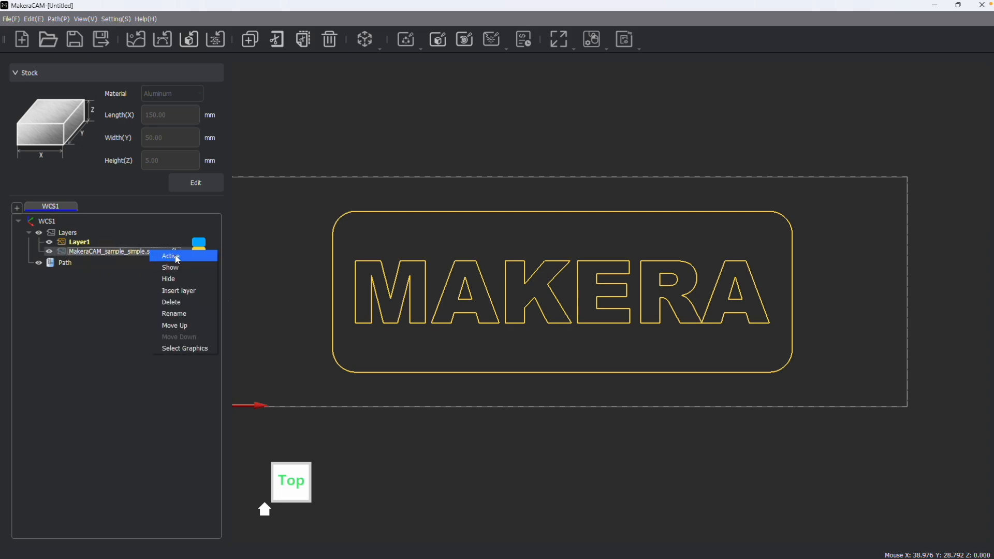
left_click(171, 255)
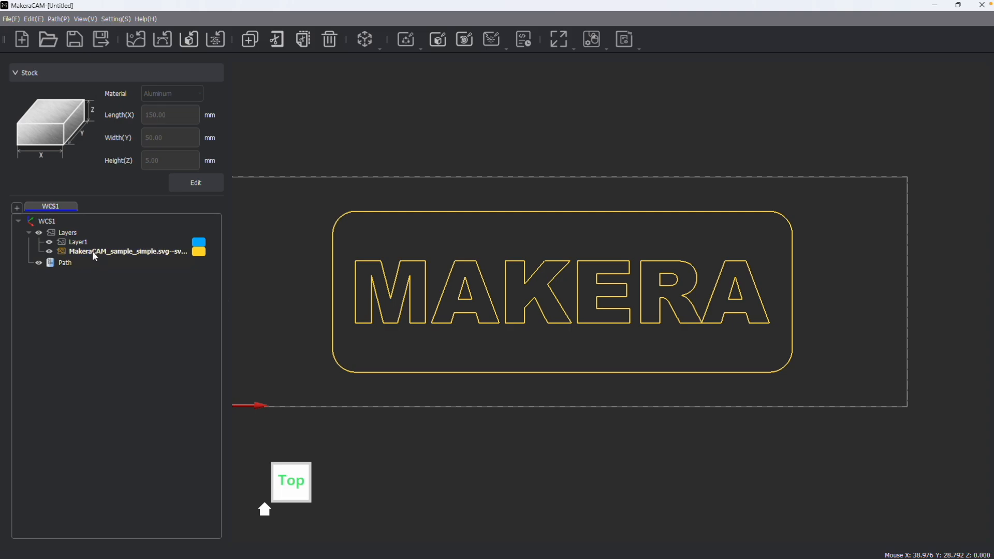
Move the whole MAKERA plate design near the stock's origin corner, centered at about X 53.9, Y 21.1 mm.
scroll(402, 233, "down", 2)
scroll(363, 186, "up", 1)
left_click_drag(455, 237, 849, 404)
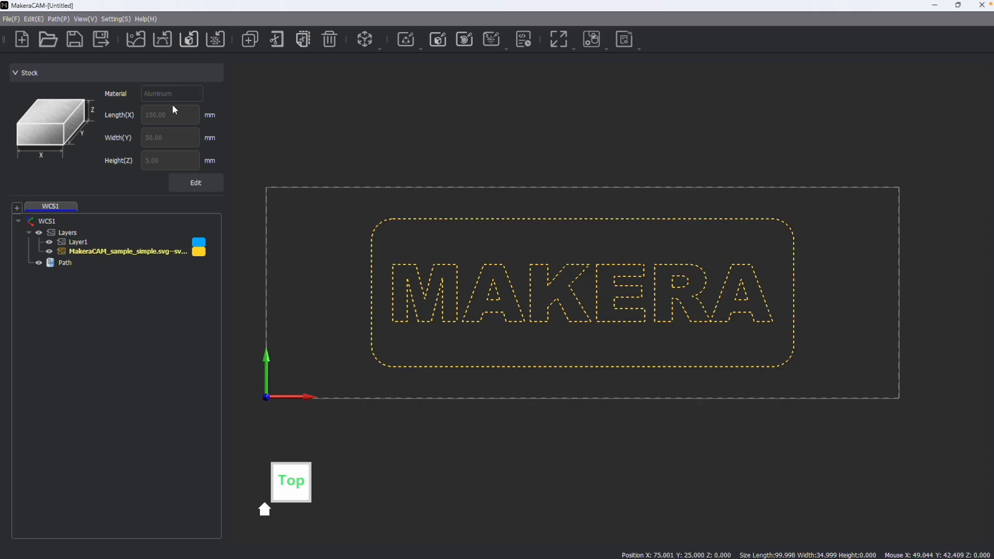
left_click(32, 18)
left_click(76, 109)
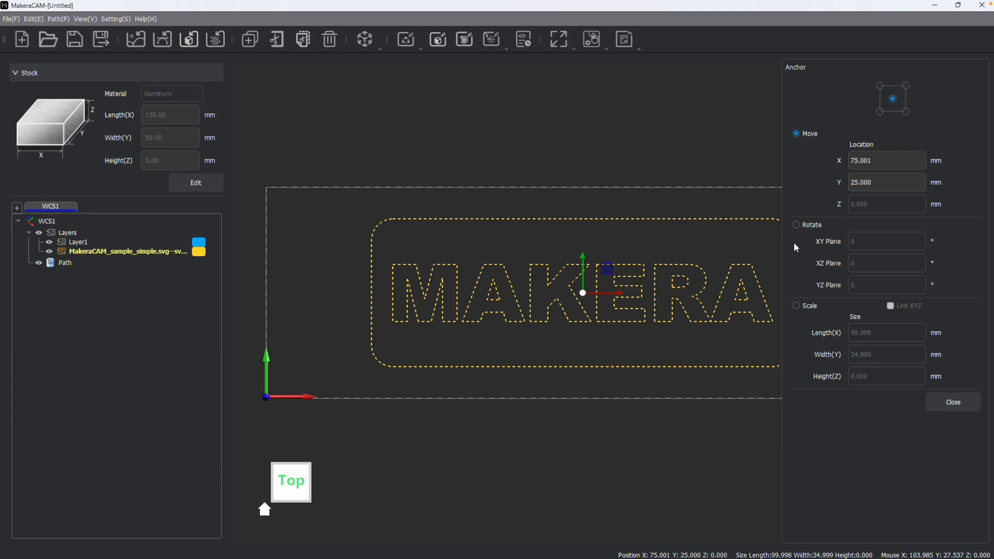
left_click_drag(608, 269, 518, 289)
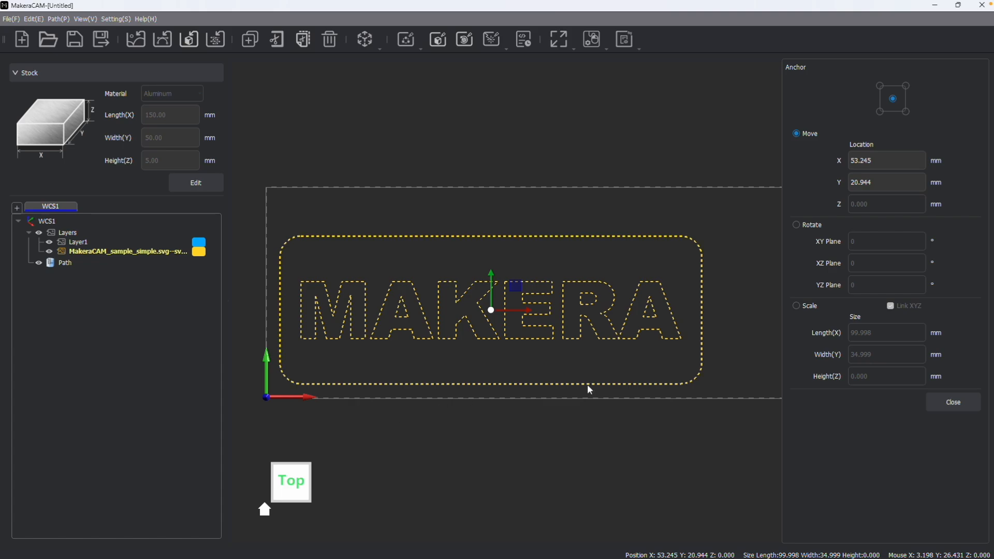
left_click_drag(516, 283, 519, 284)
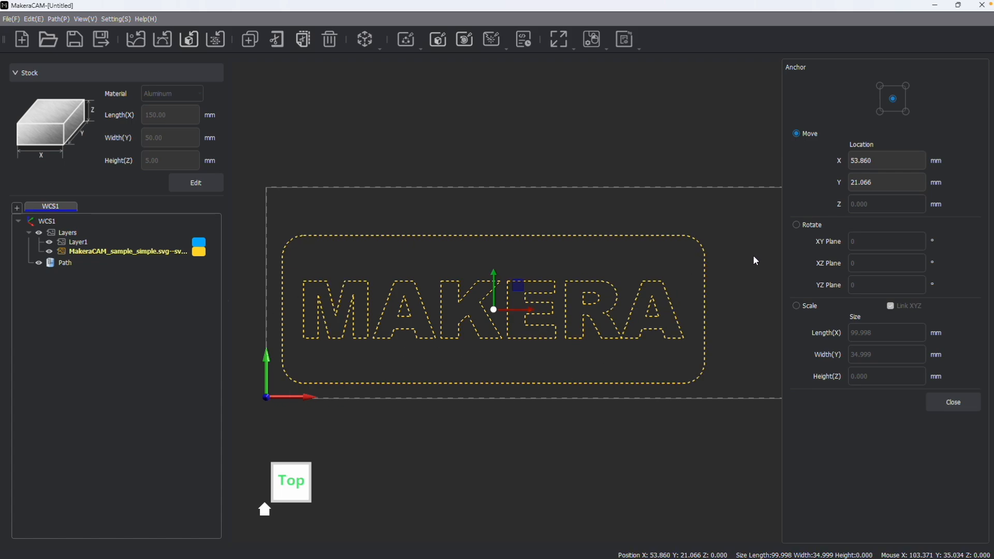
left_click(813, 307)
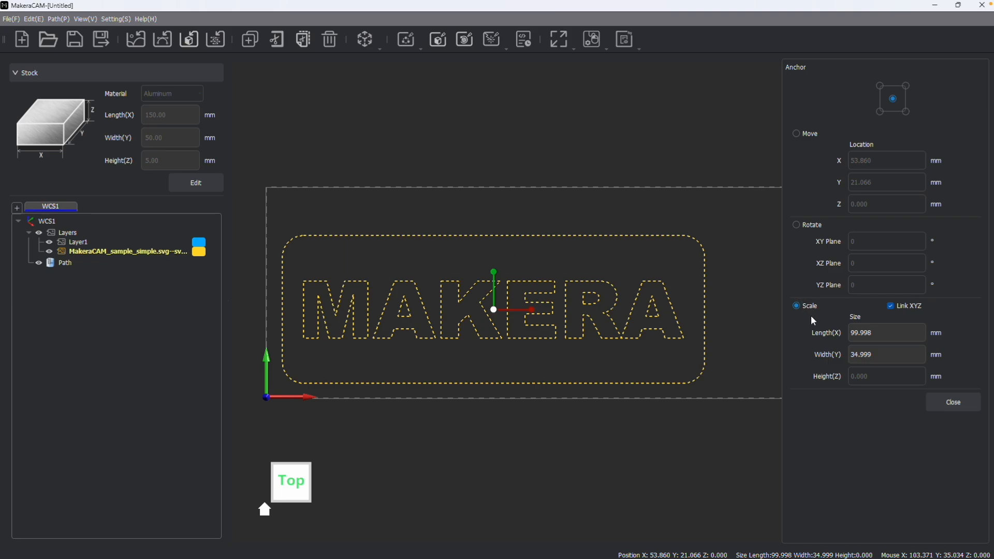
left_click(797, 134)
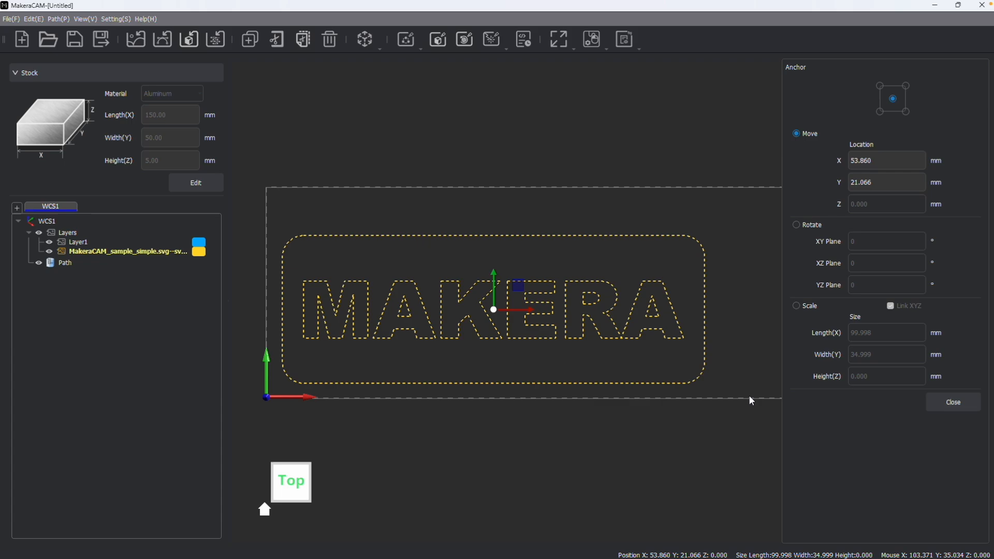
left_click(953, 404)
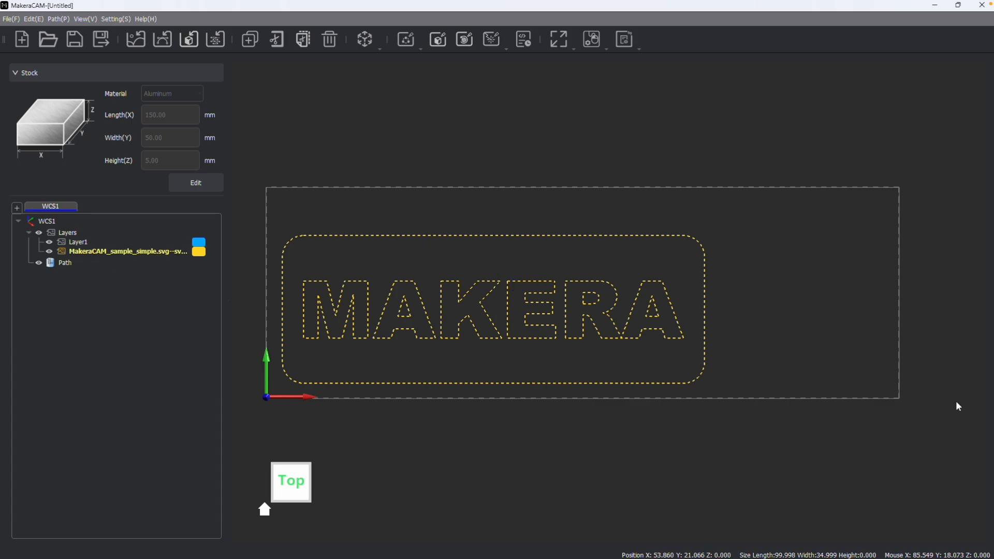
left_click(623, 195)
Create a 2 mm diameter circle in the plate's upper-left corner, at about X 7.6, Y 34.5 mm.
scroll(623, 195, "up", 1)
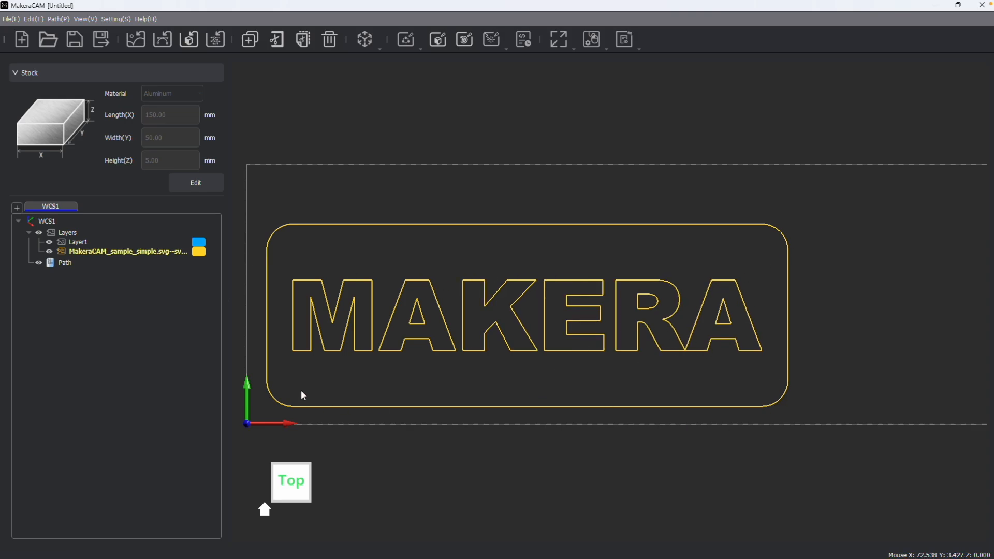
middle_click_drag(555, 193, 575, 187)
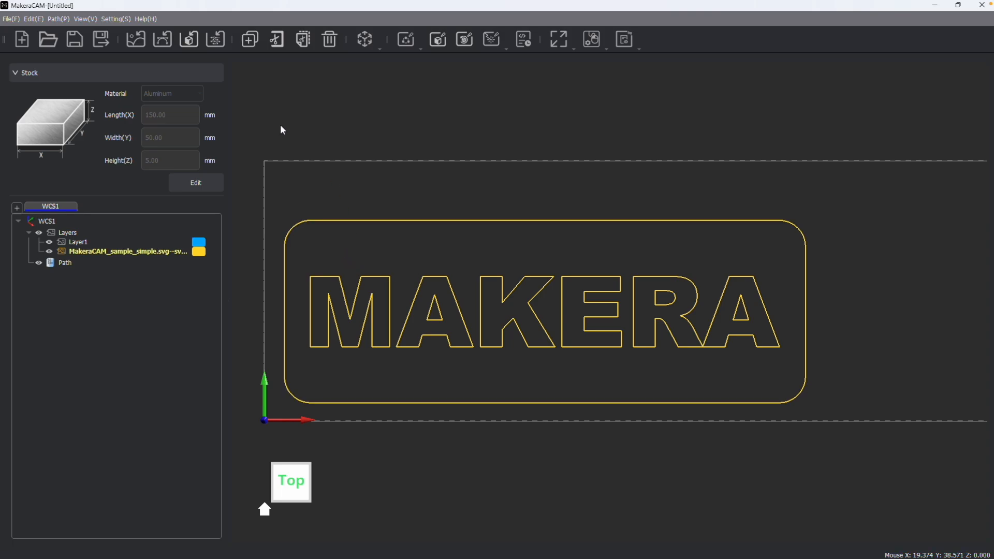
left_click(42, 18)
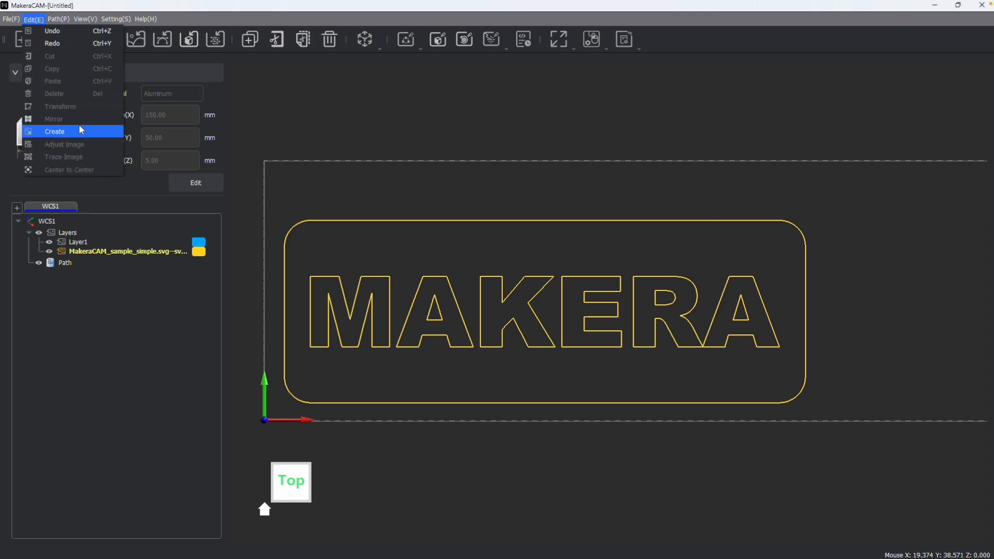
left_click(67, 132)
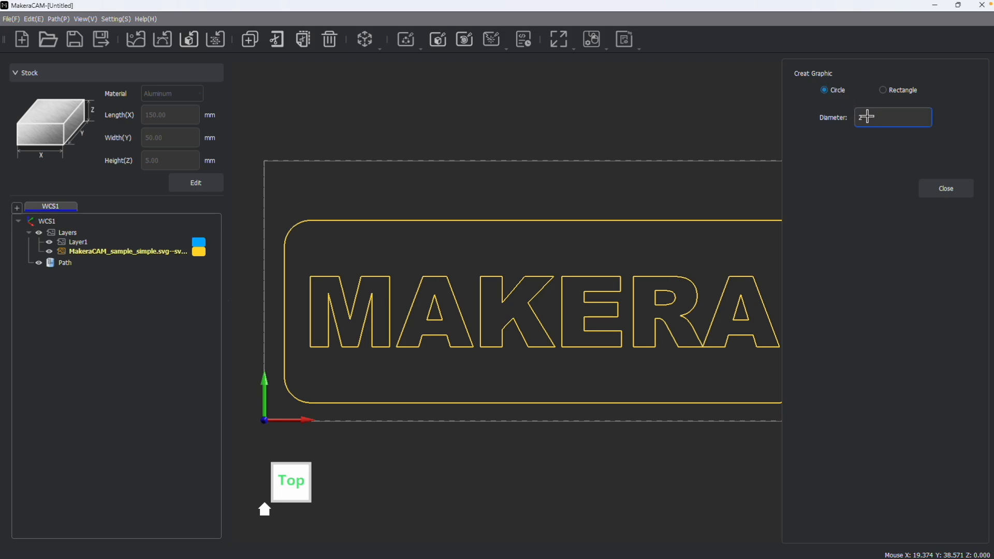
left_click(304, 242)
left_click(946, 188)
scroll(640, 228, "down", 1)
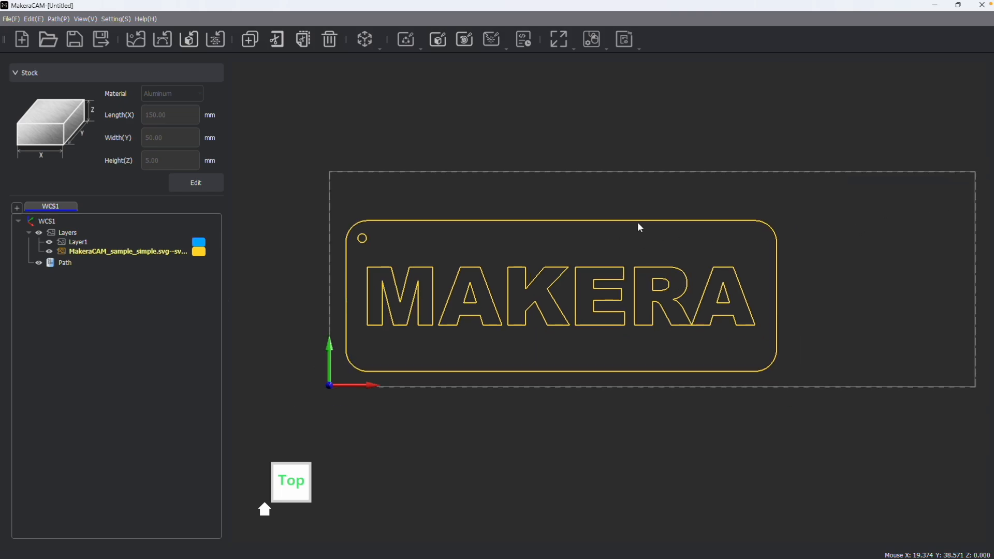
Copy the 2 mm circle in the plate's upper-left corner and paste a duplicate.
left_click(362, 242)
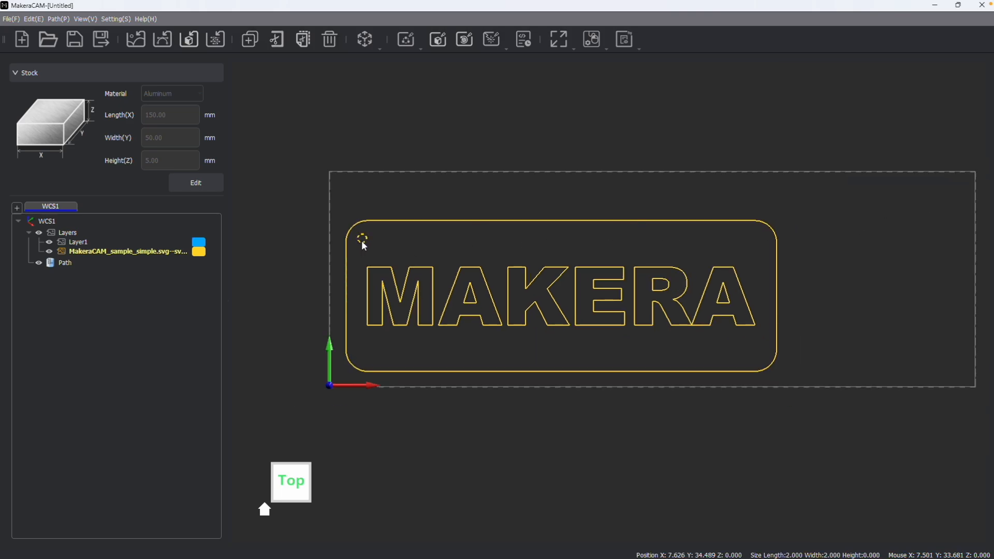
left_click(34, 19)
left_click(63, 68)
left_click(37, 19)
left_click(62, 81)
Move the duplicate circle along X to the plate's upper-right corner, at about X 99 mm.
left_click(34, 19)
left_click(75, 105)
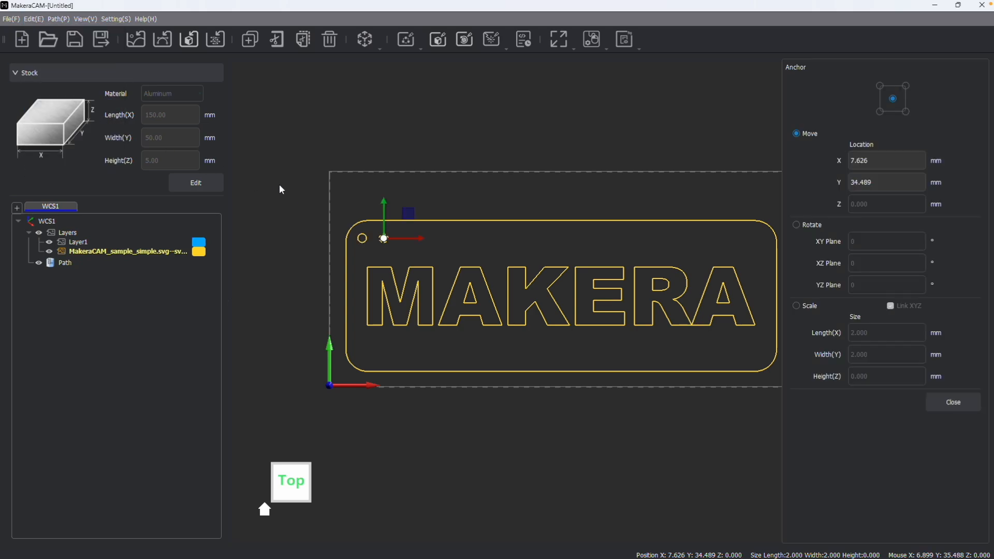
left_click_drag(422, 242, 790, 252)
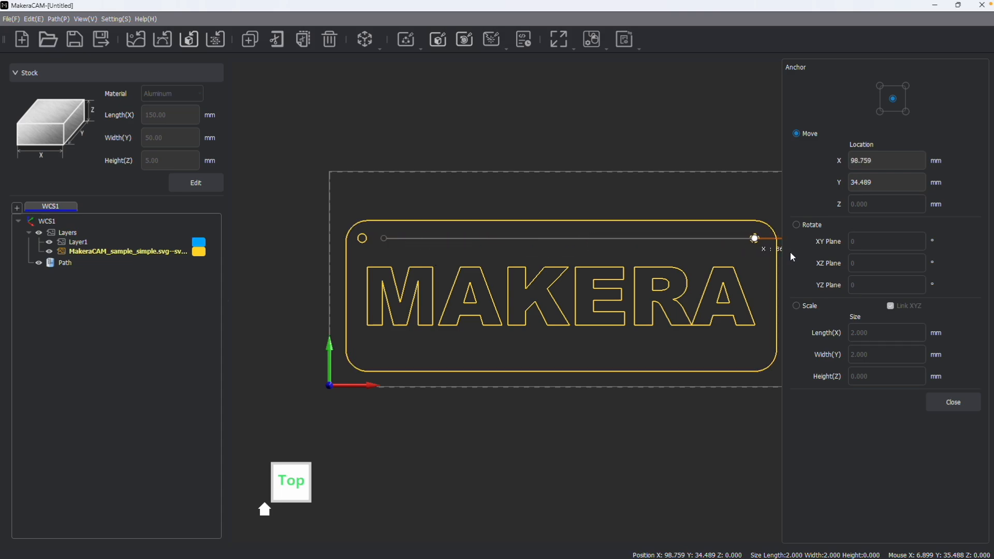
middle_click_drag(791, 252, 738, 238)
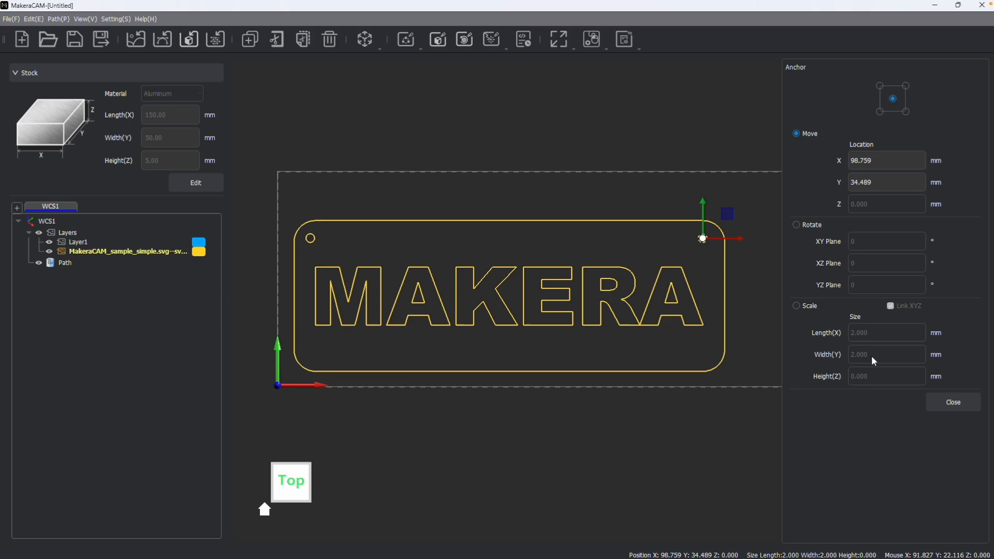
left_click_drag(736, 239, 739, 239)
left_click(954, 402)
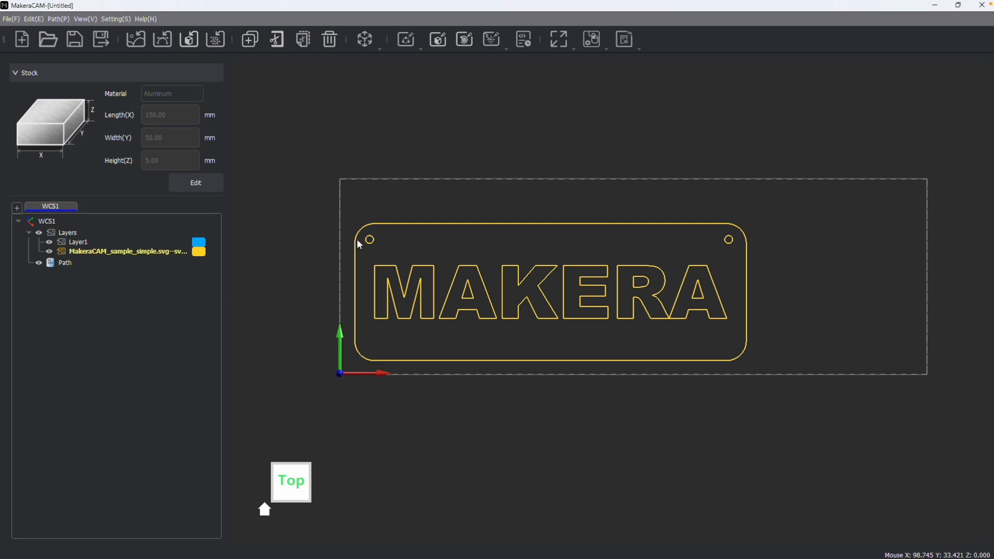
Copy the two circles in the plate's upper corners together and paste duplicates of them.
left_click(368, 241)
left_click(728, 239, "shift")
scroll(579, 192, "up", 2)
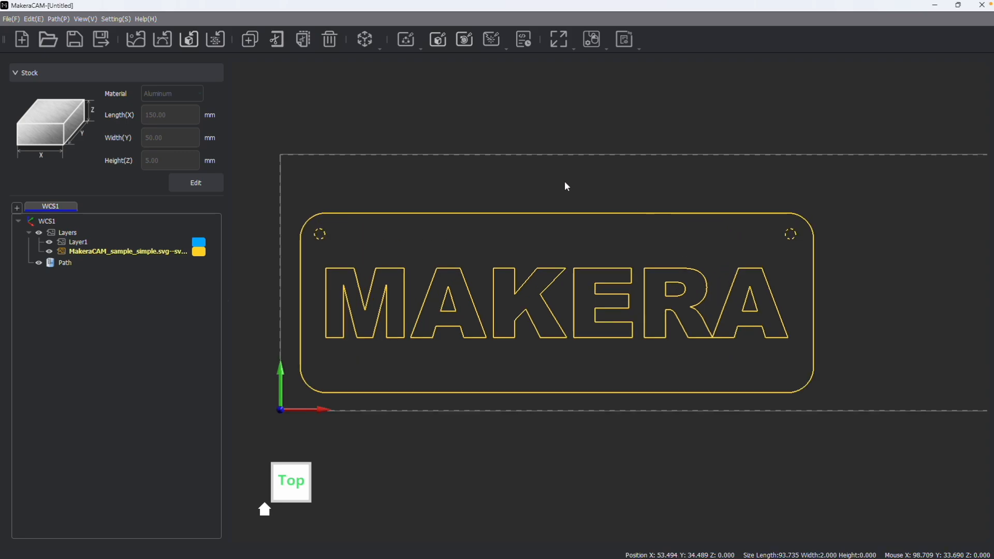
left_click(36, 18)
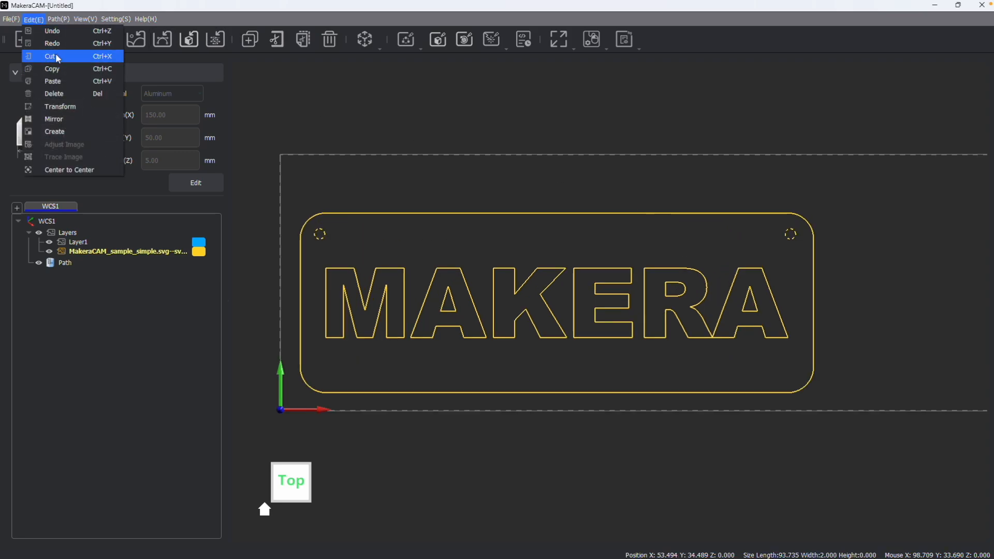
left_click(53, 69)
left_click(34, 19)
left_click(53, 81)
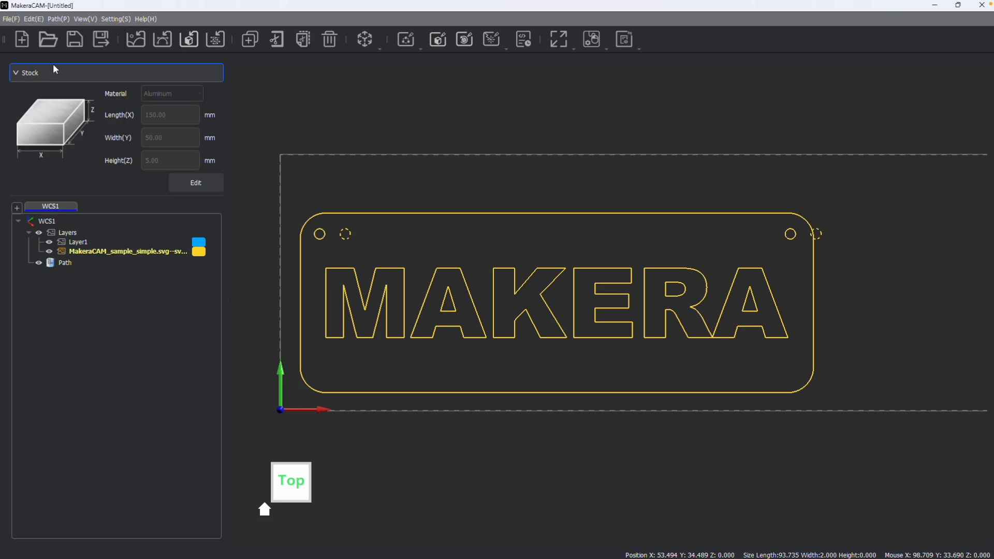
Move the duplicated pair of circles into the plate's lower corners, directly below the upper circles.
left_click(35, 19)
left_click(58, 102)
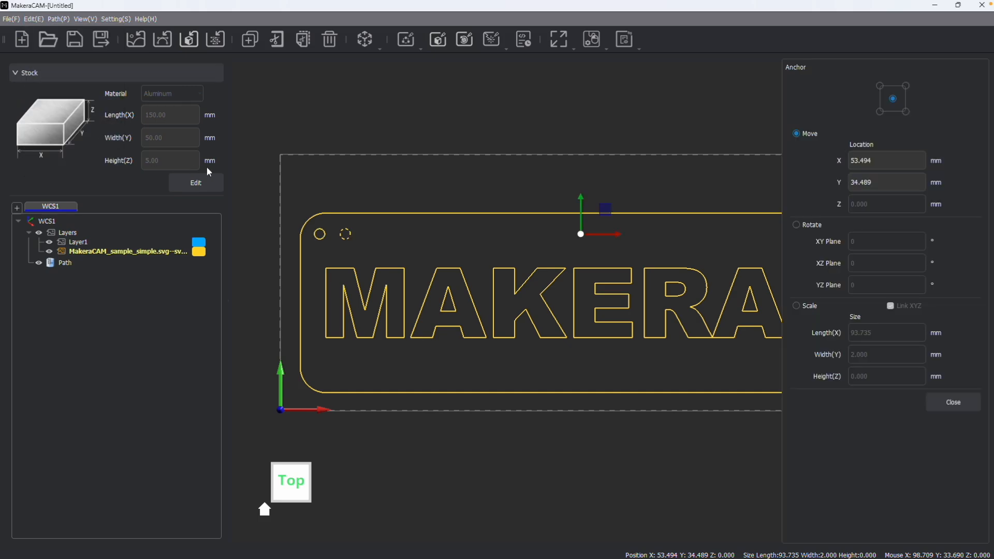
left_click_drag(616, 232, 591, 233)
scroll(590, 233, "down", 2)
left_click_drag(541, 193, 552, 301)
left_click(953, 403)
scroll(708, 148, "up", 2)
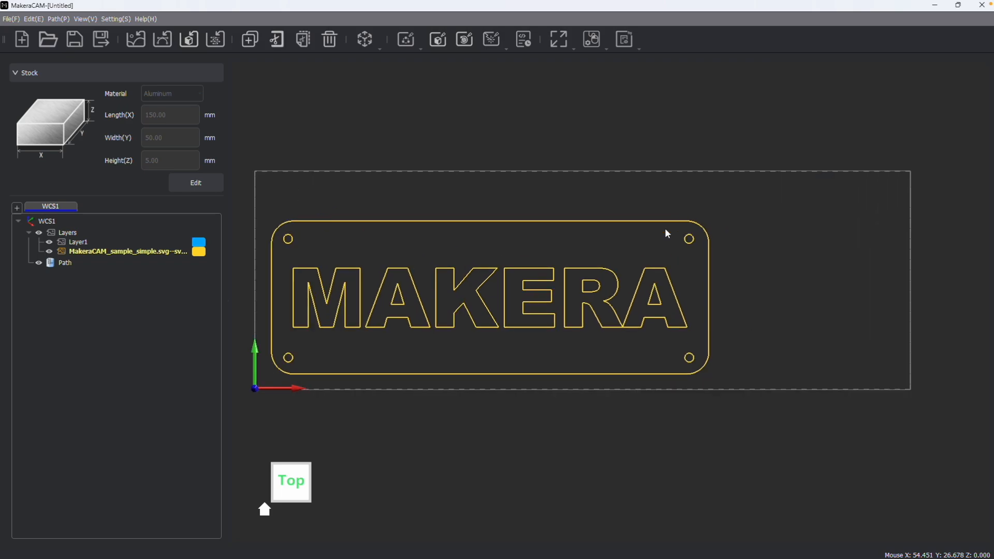
Start a Vector Drilling path and select all four corner circles as its holes.
scroll(647, 274, "down", 1)
middle_click_drag(525, 176, 544, 168)
scroll(546, 173, "up", 1)
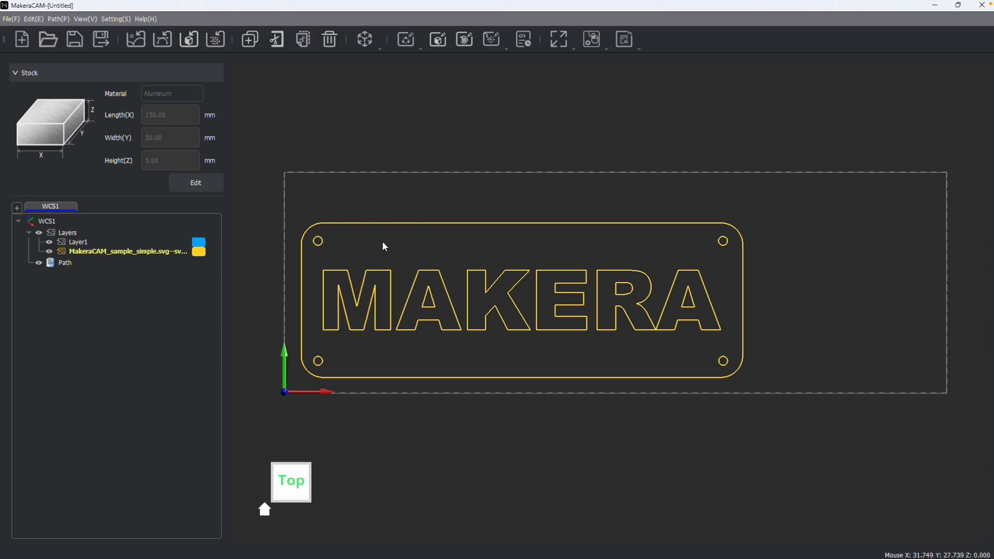
scroll(346, 274, "up", 1)
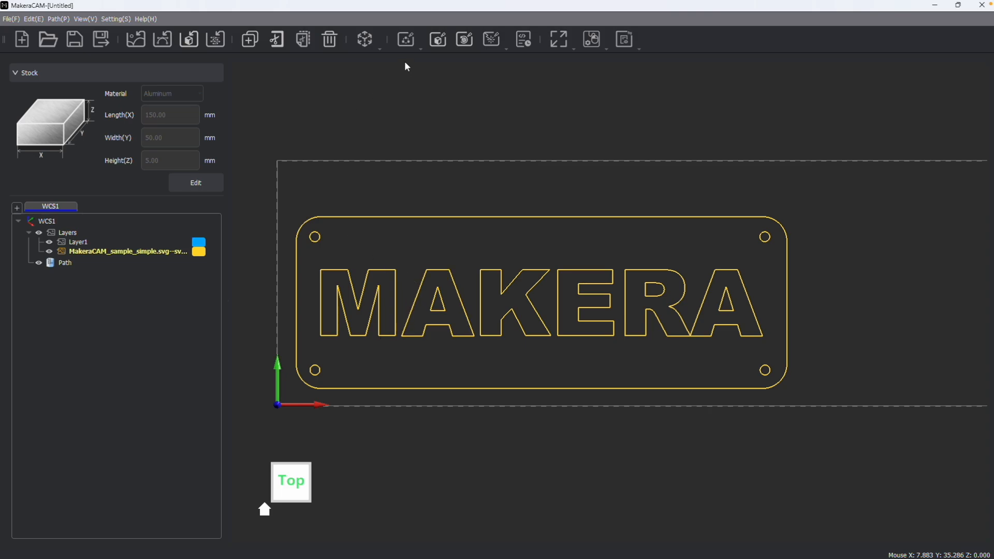
left_click(406, 40)
left_click(429, 82)
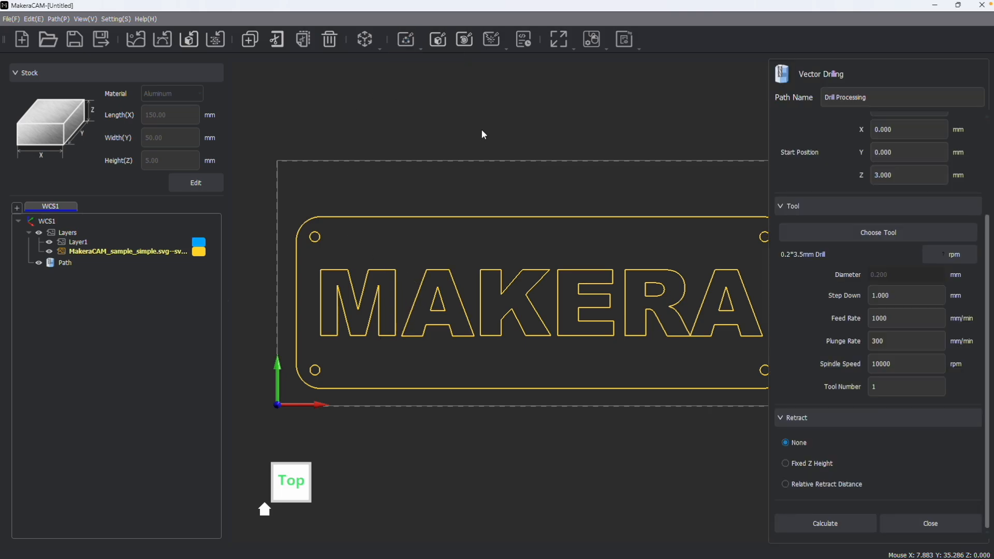
scroll(887, 200, "up", 3)
scroll(505, 216, "down", 1)
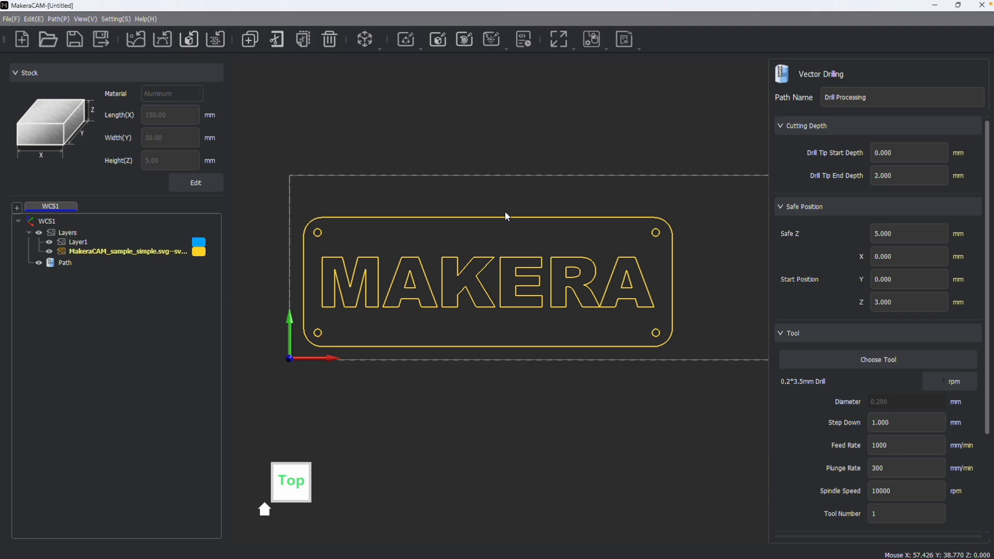
left_click(318, 233)
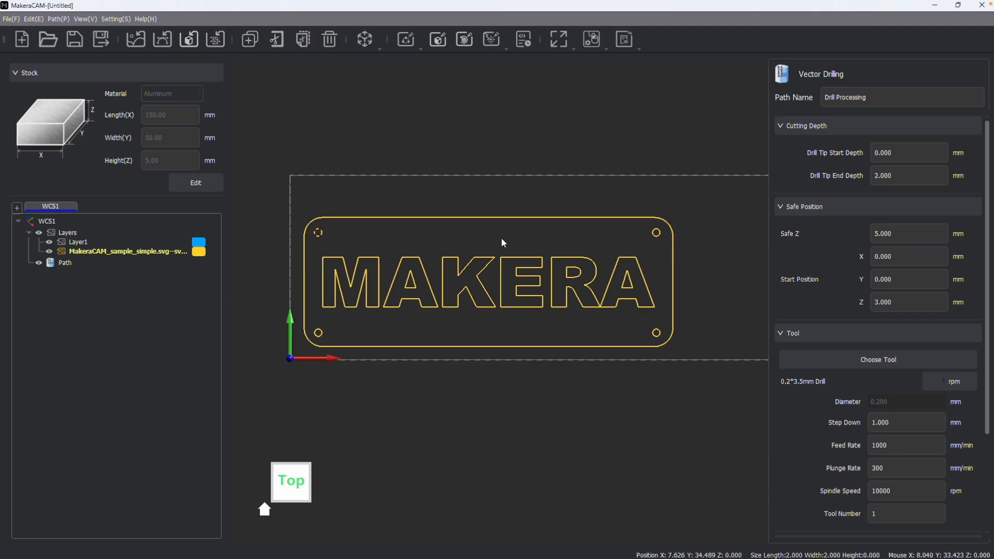
left_click(660, 239, "shift")
left_click(661, 336, "shift")
left_click(318, 333, "shift")
scroll(393, 302, "up", 3)
scroll(393, 303, "down", 2)
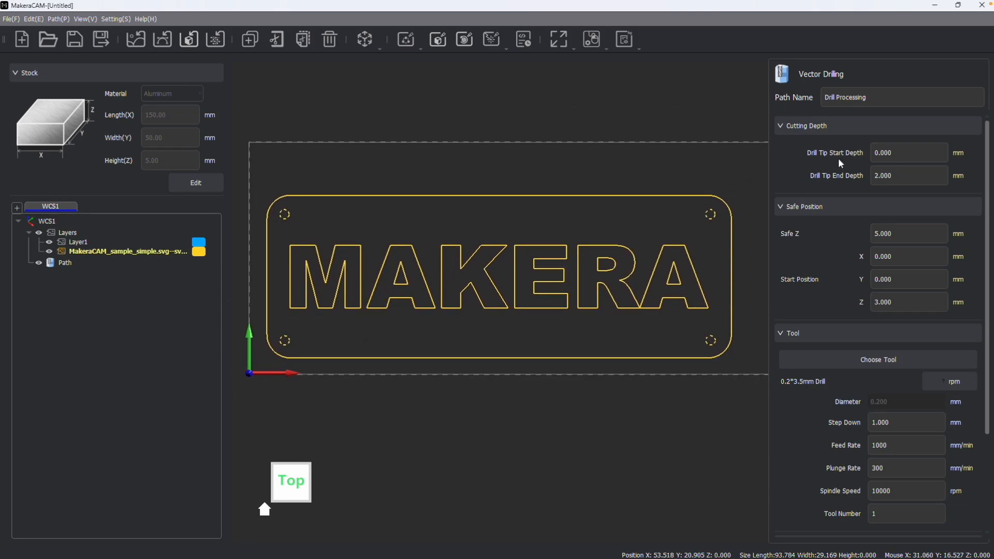
Set the drilling path's Drill Tip End Depth to 6 mm.
left_click(886, 154)
left_click(899, 179)
double_click(899, 179)
type("6")
Choose the 2*12mm Drill with its Aluminum properties as the tool for the drilling path.
scroll(906, 322, "down", 2)
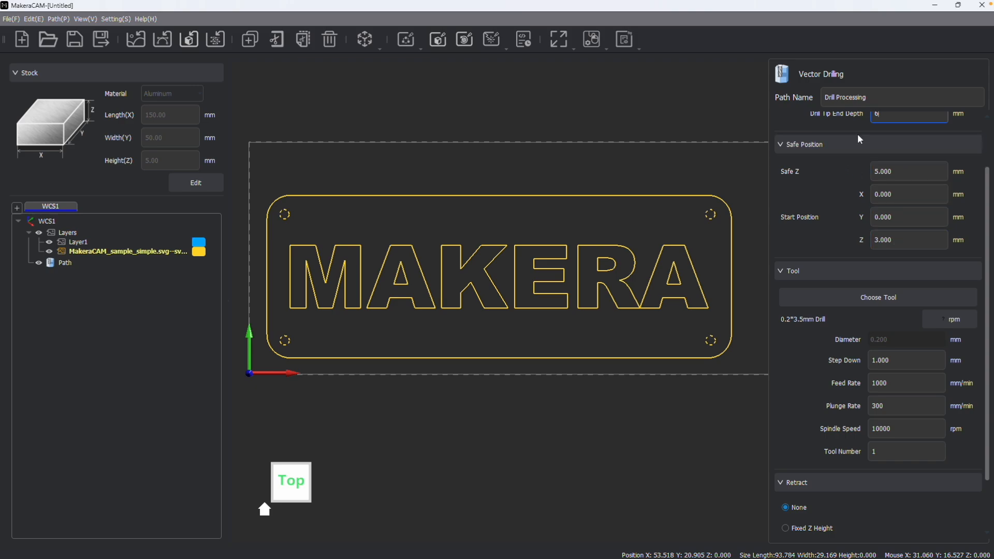
scroll(881, 190, "down", 1)
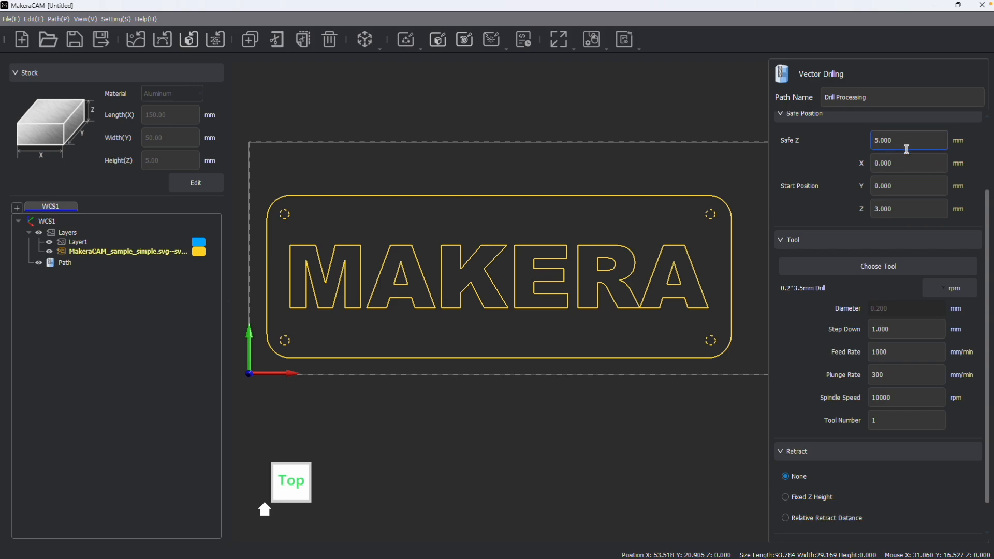
scroll(891, 181, "down", 1)
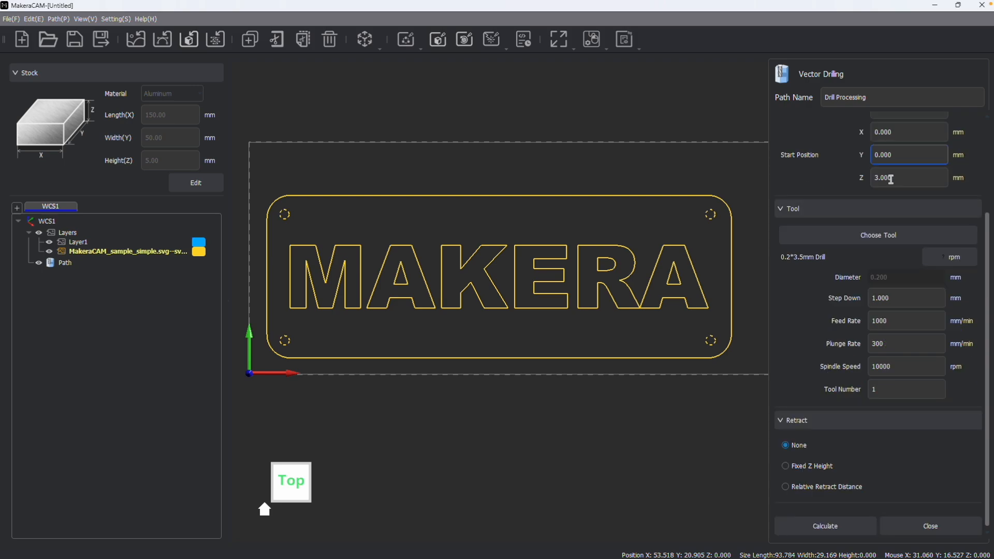
left_click(836, 234)
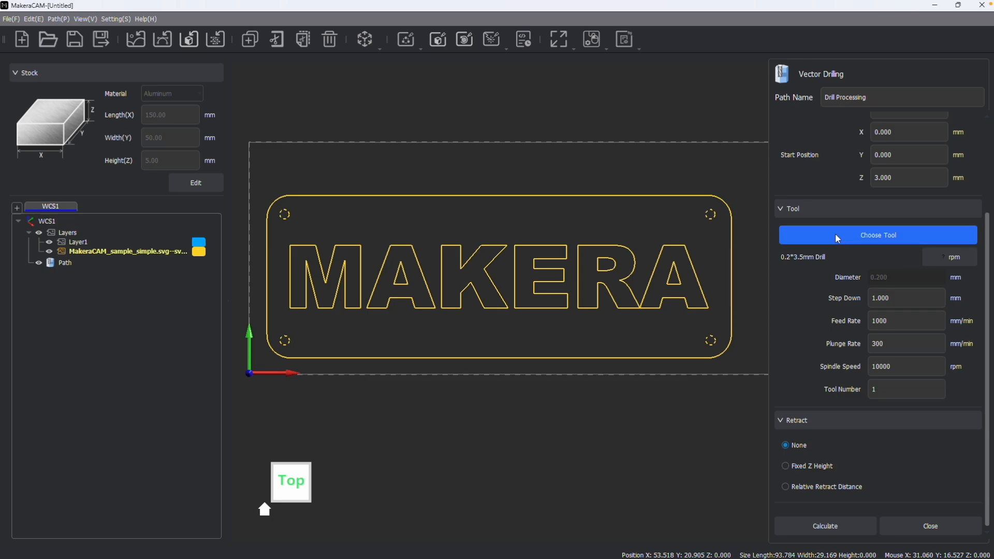
scroll(371, 215, "down", 5)
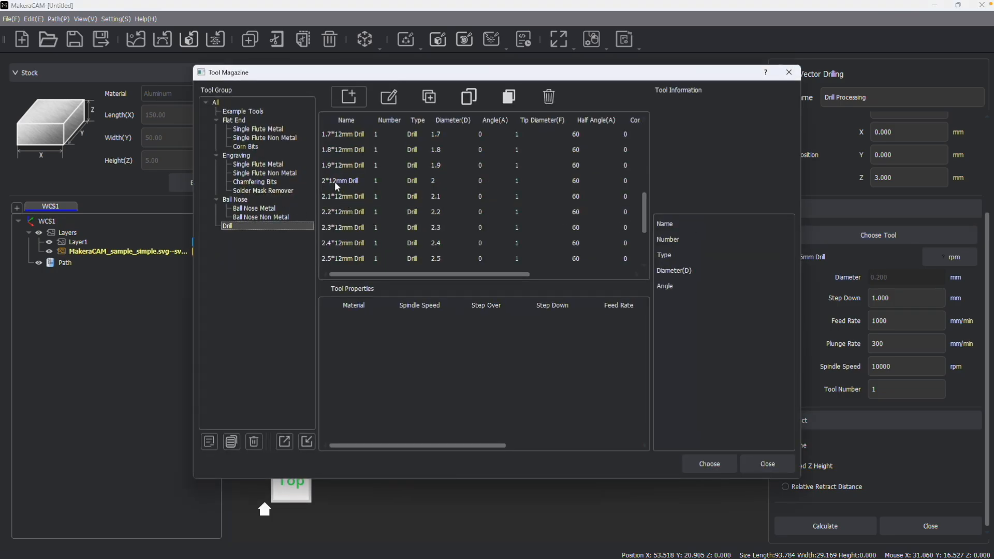
left_click(335, 182)
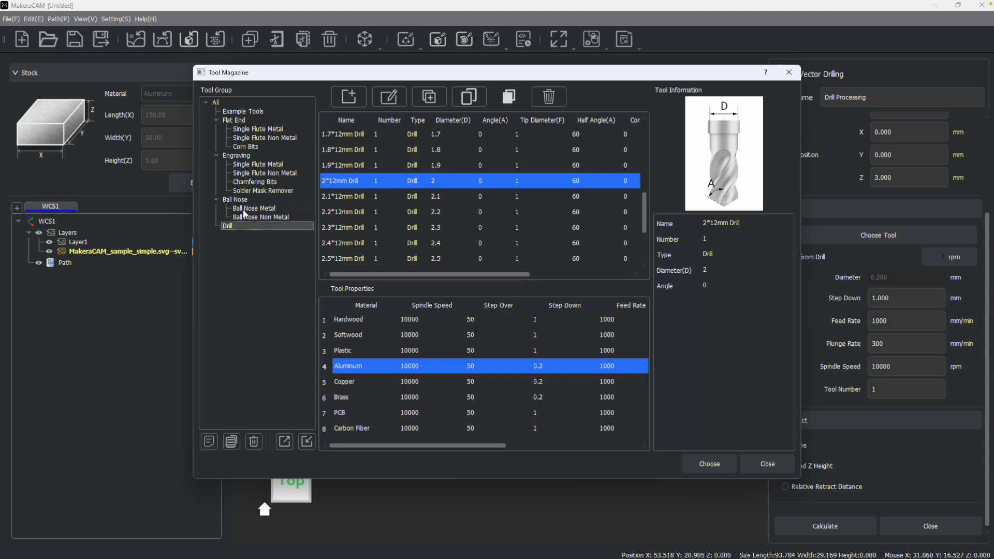
left_click(322, 180)
left_click(341, 364)
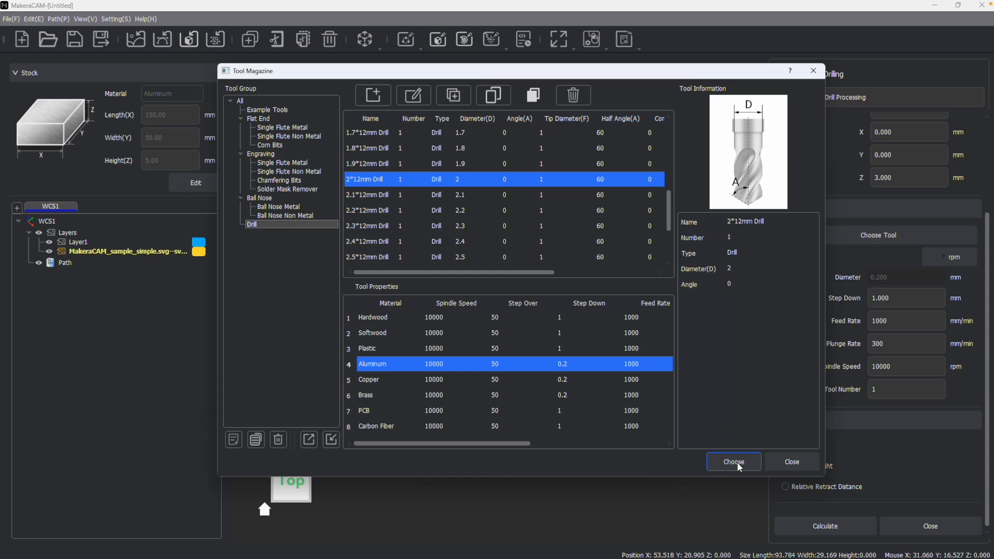
left_click(737, 462)
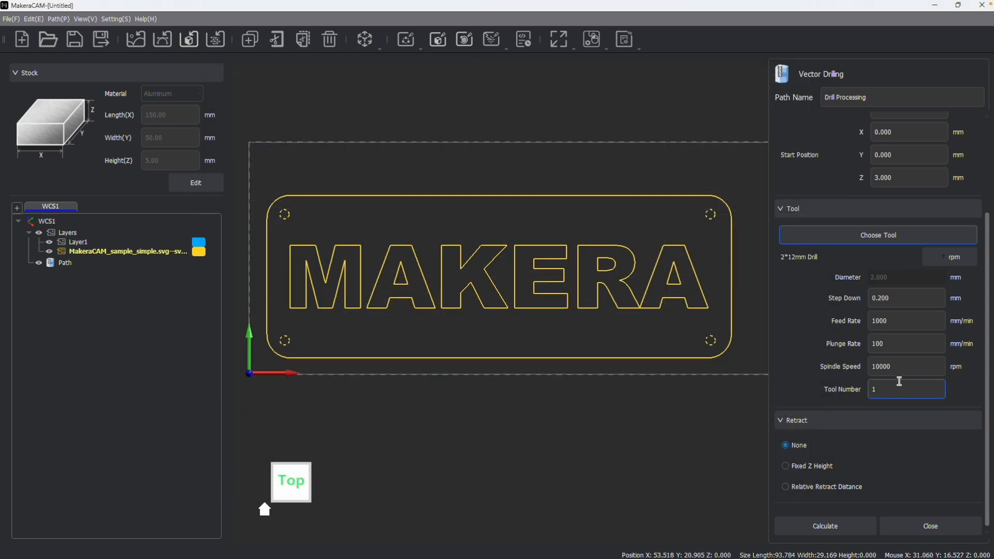
Set the drilling retract to a Relative Retract Distance of 1.5 mm and calculate the path.
scroll(828, 428, "down", 1)
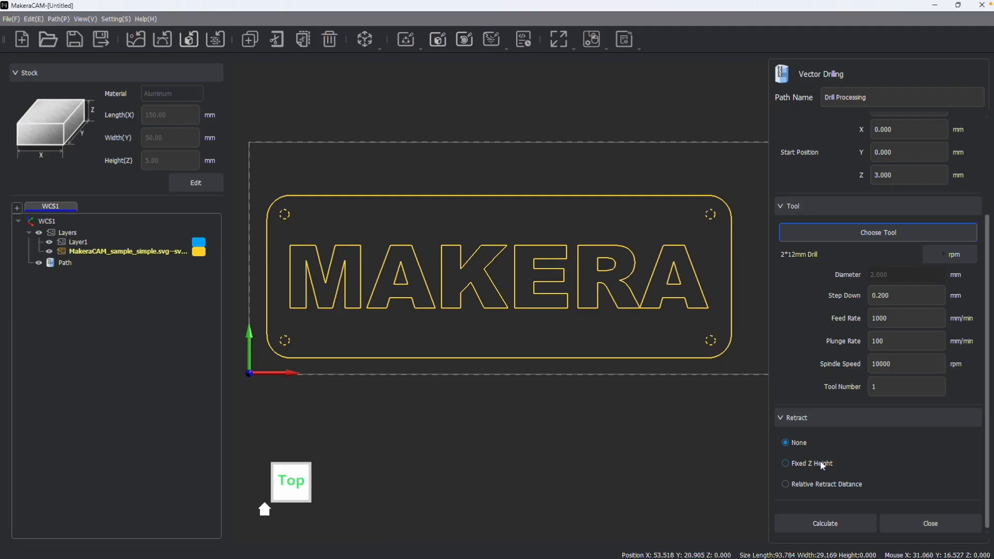
left_click(815, 463)
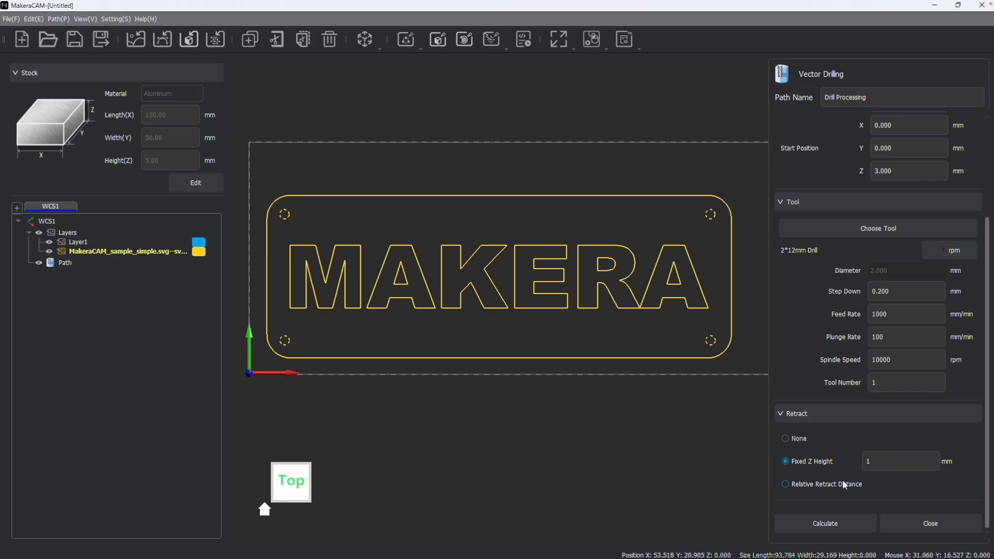
left_click(821, 484)
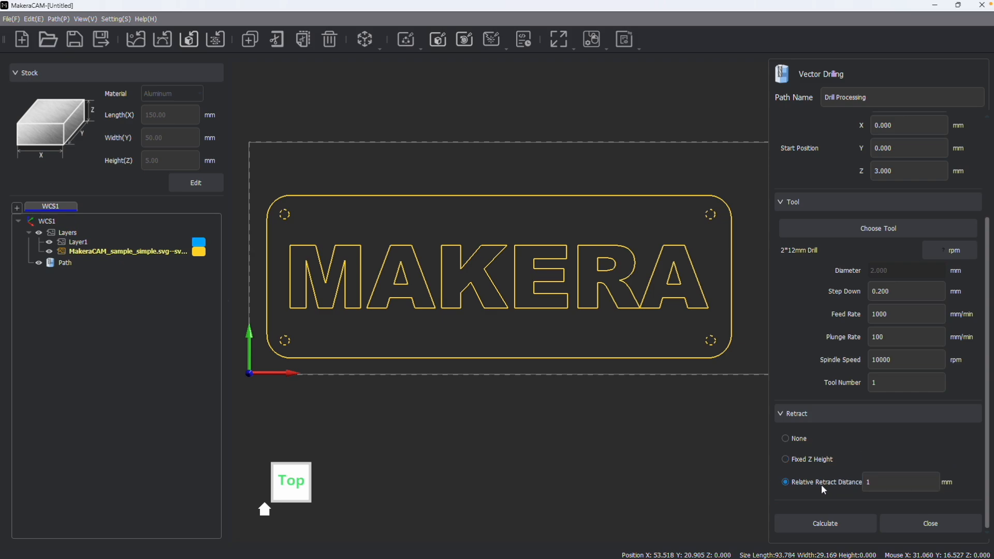
double_click(876, 483)
type("1.5")
left_click(818, 526)
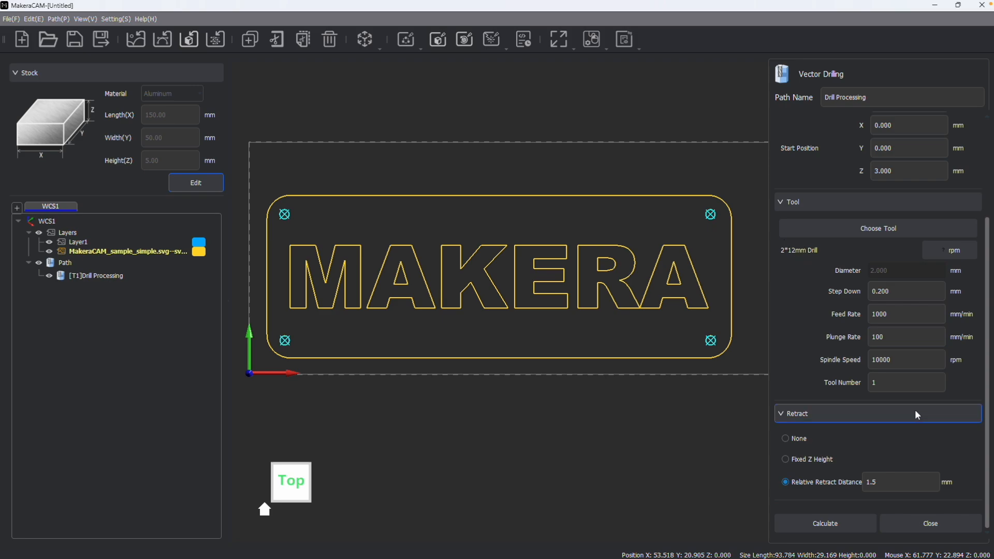
Enter 1 as the drill's tool number and close the Vector Drilling settings.
double_click(886, 385)
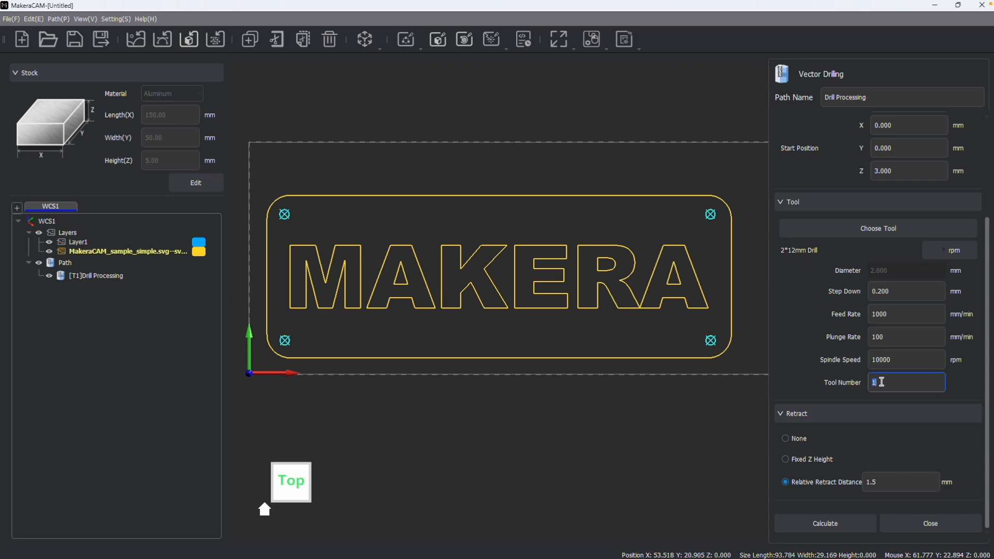
type("1")
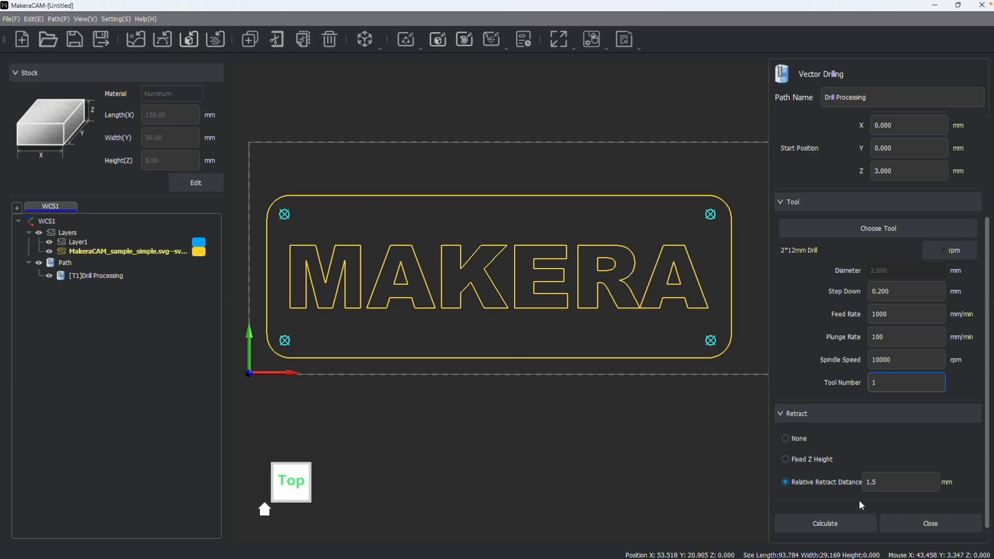
left_click(927, 523)
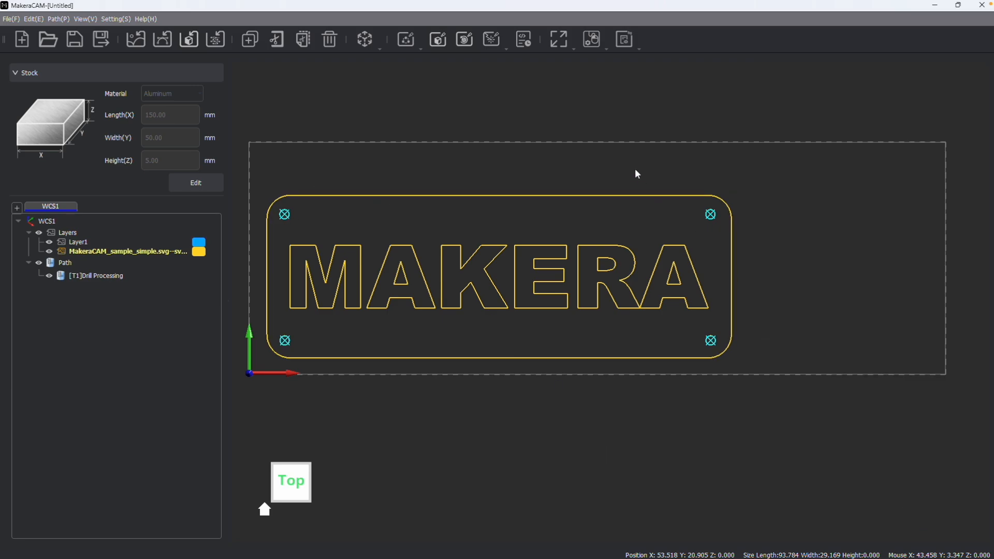
Select all the MAKERA letters inside the plate and start a Vector Pocket path for them.
left_click(117, 278)
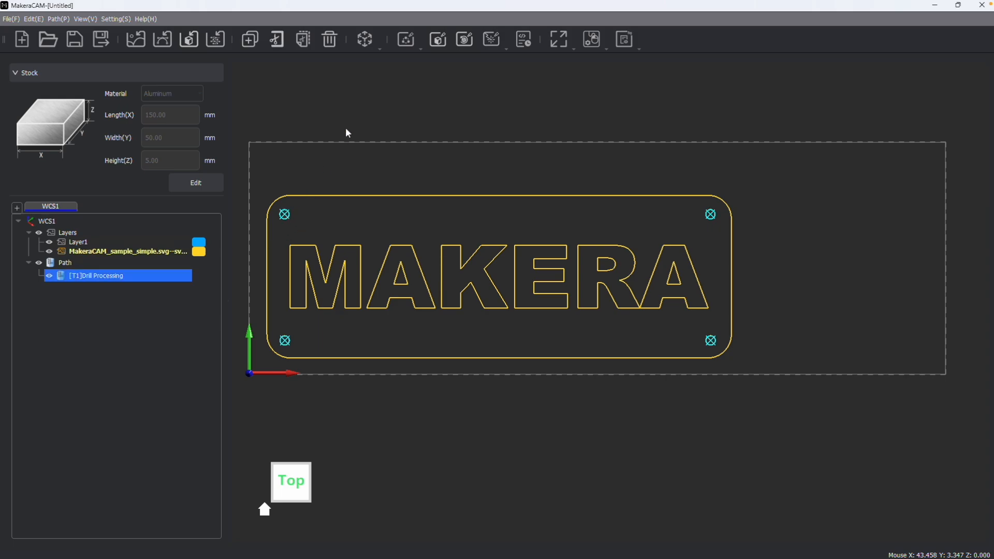
scroll(346, 128, "up", 3)
scroll(410, 123, "down", 3)
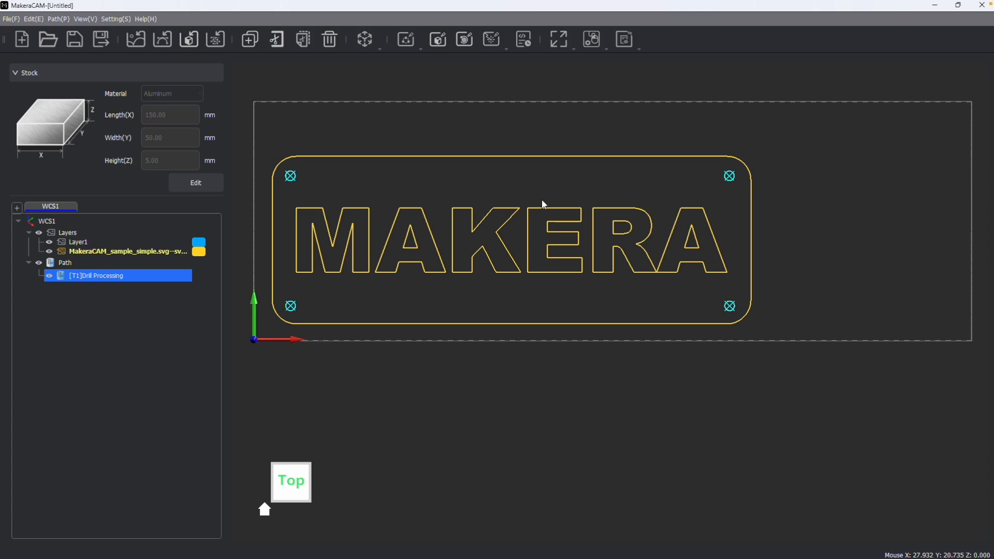
middle_click_drag(532, 113, 528, 119)
left_click_drag(285, 208, 734, 299)
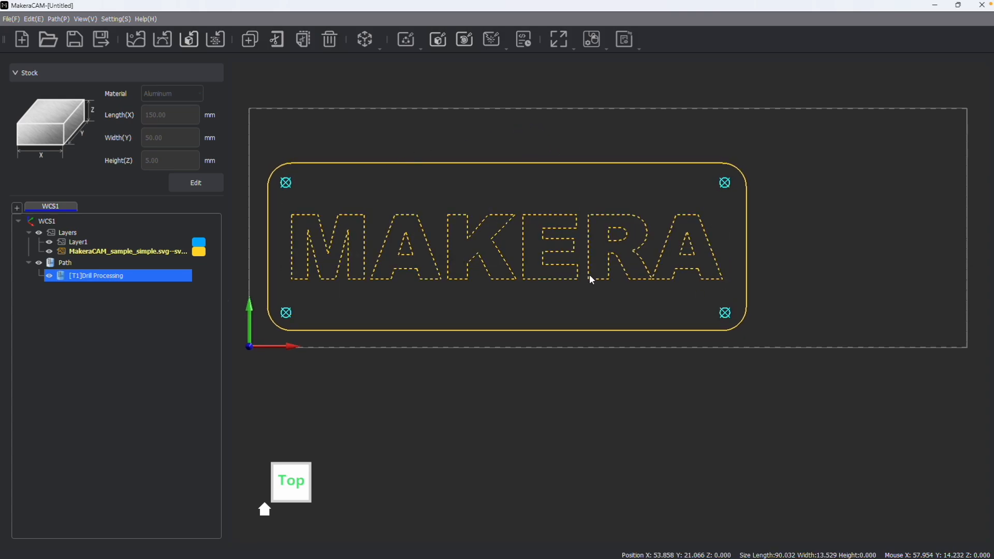
left_click(414, 42)
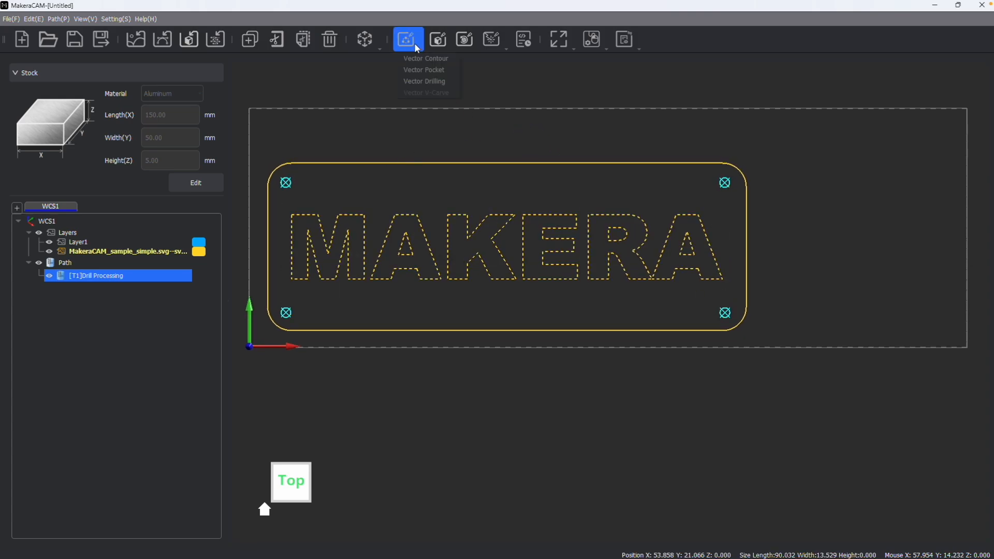
left_click(428, 73)
Set the pocket path's End Depth to 1.5 mm.
scroll(917, 172, "up", 8)
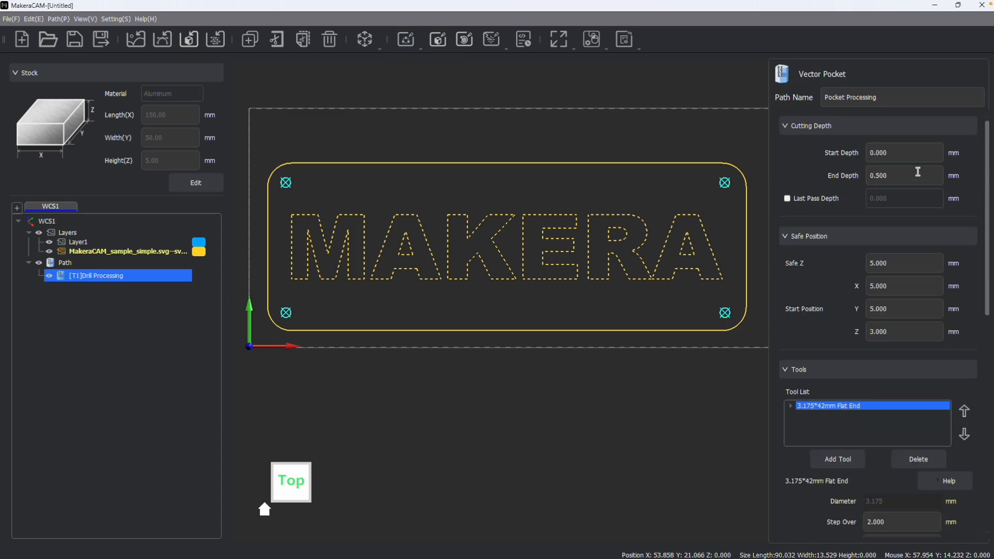
left_click(894, 153)
double_click(880, 176)
left_click(880, 180)
type("1.5")
Review the pocket path's Start Depth, Safe Z and X, Y, Z Start Position settings.
left_click(916, 155)
scroll(901, 189, "down", 1)
left_click(895, 239)
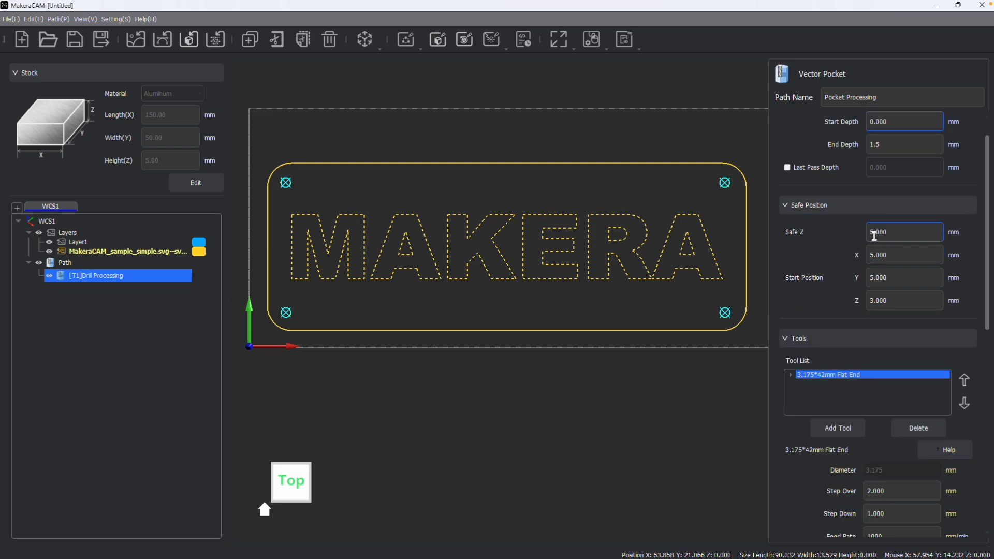
left_click(893, 255)
scroll(895, 257, "down", 2)
left_click(897, 219)
left_click(899, 234)
scroll(899, 230, "down", 2)
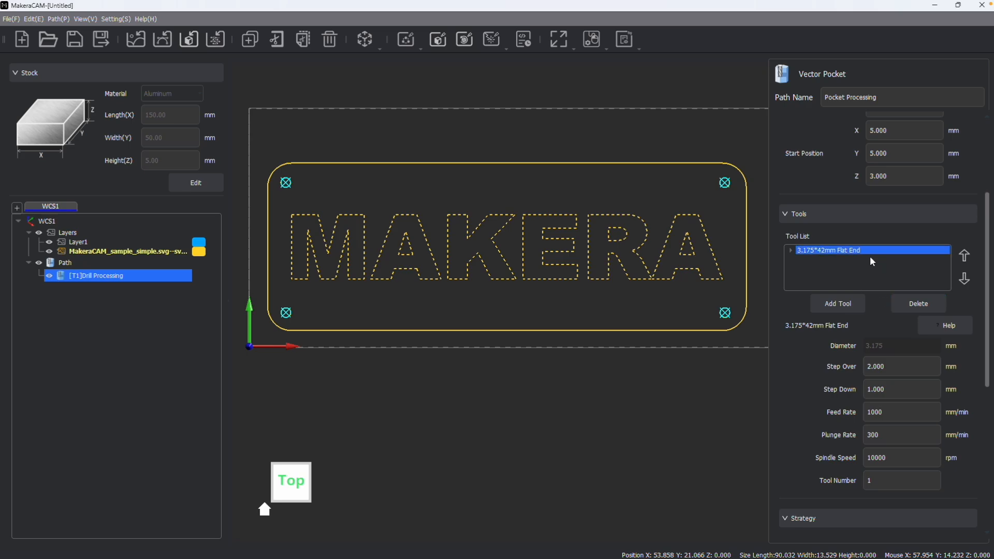
Replace the pocket path's 3.175*42mm tool with the single-flute 2.5*12mm Flat End(Metal) using the Aluminum properties, and calculate the path.
left_click(823, 251)
left_click(913, 304)
left_click(837, 304)
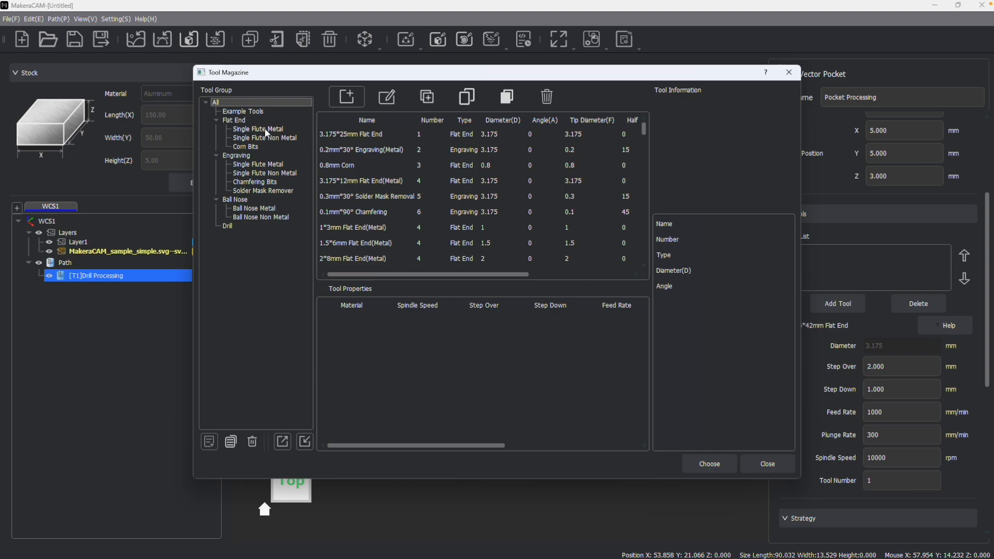
left_click(266, 133)
left_click_drag(289, 74, 327, 78)
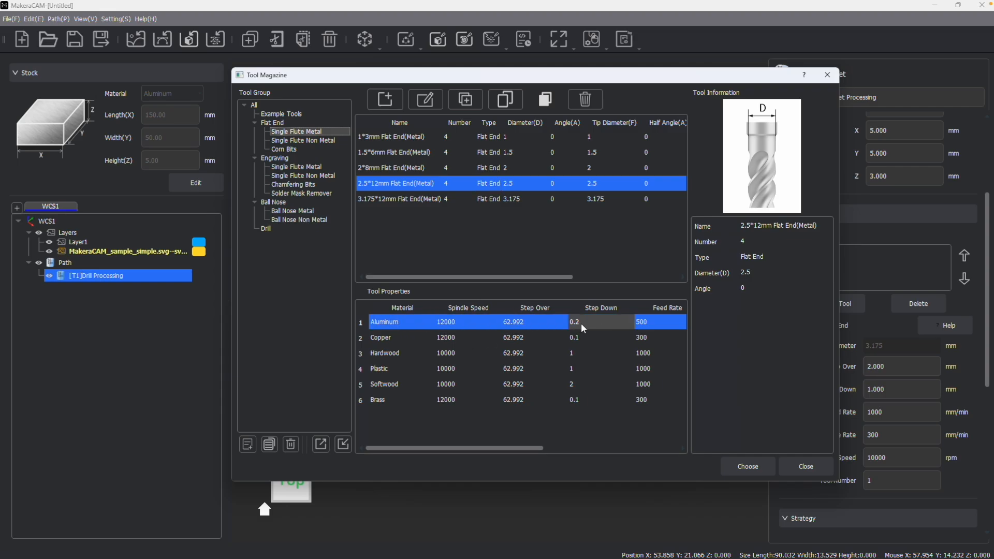
left_click(756, 465)
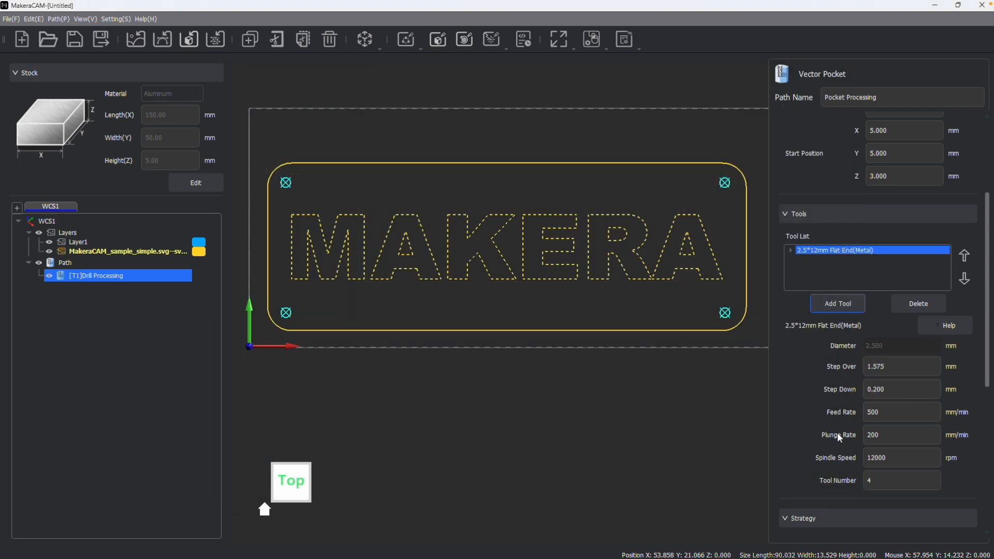
scroll(837, 431, "down", 5)
left_click(831, 519)
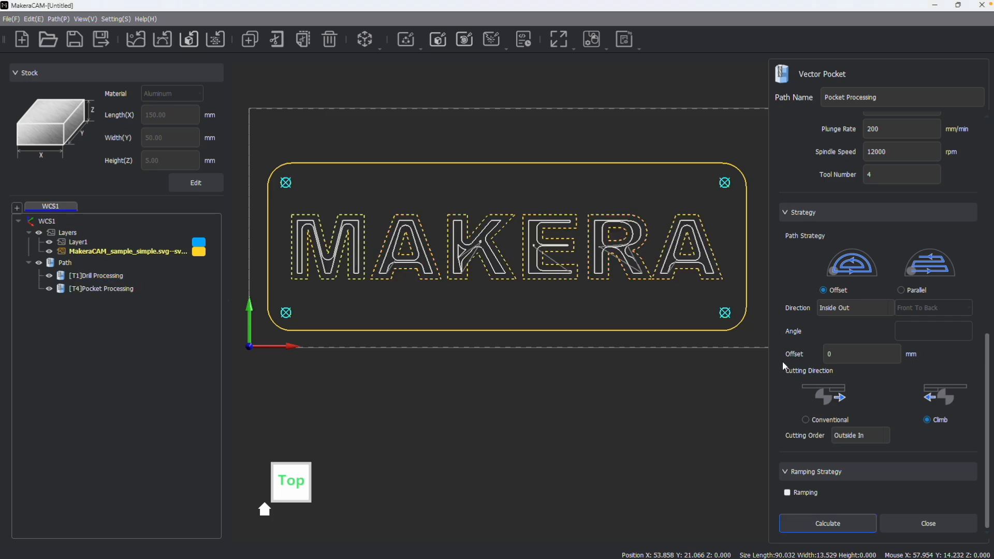
Examine how well the calculated pocket toolpath covers the narrow areas and corners of the MAKERA letters.
scroll(299, 205, "up", 5)
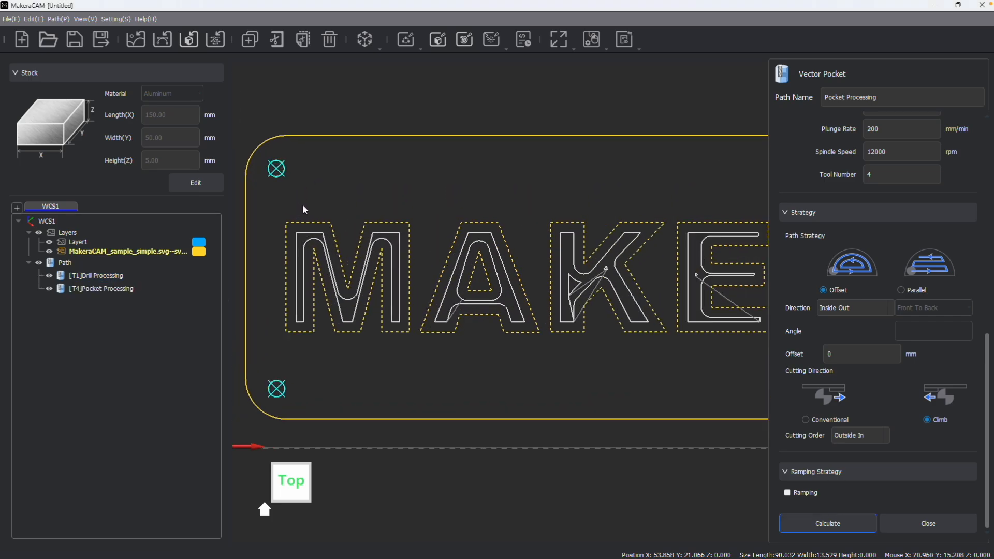
scroll(339, 213, "up", 1)
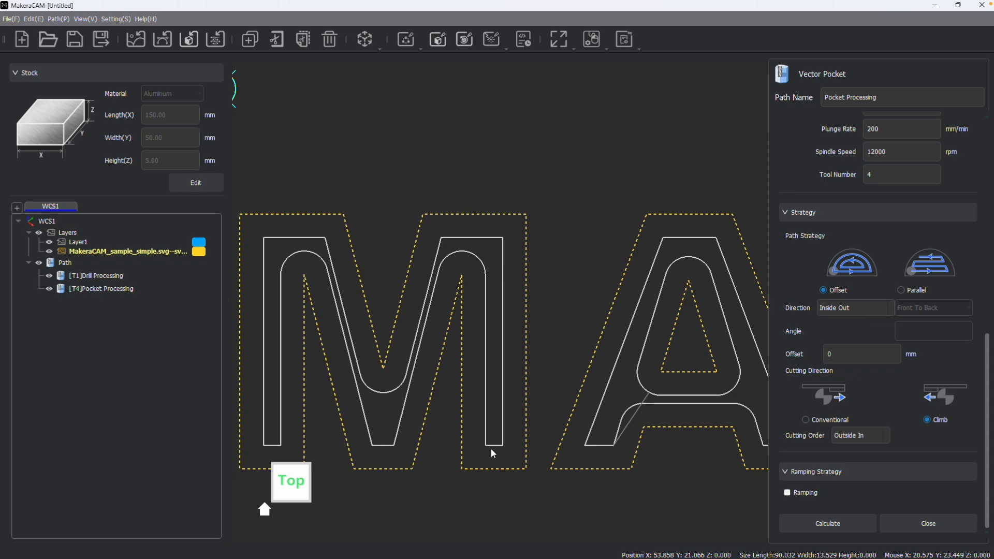
scroll(497, 283, "down", 1)
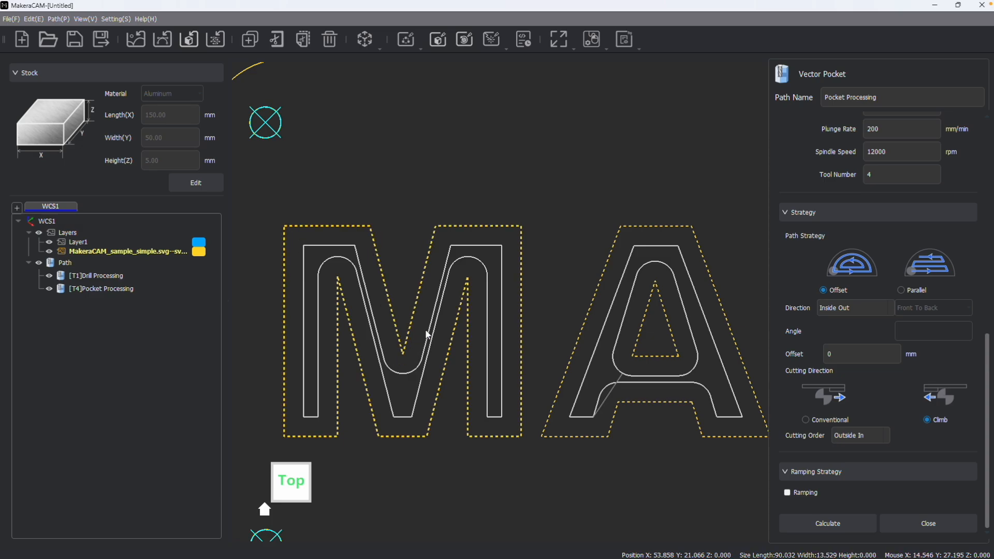
scroll(488, 314, "down", 4)
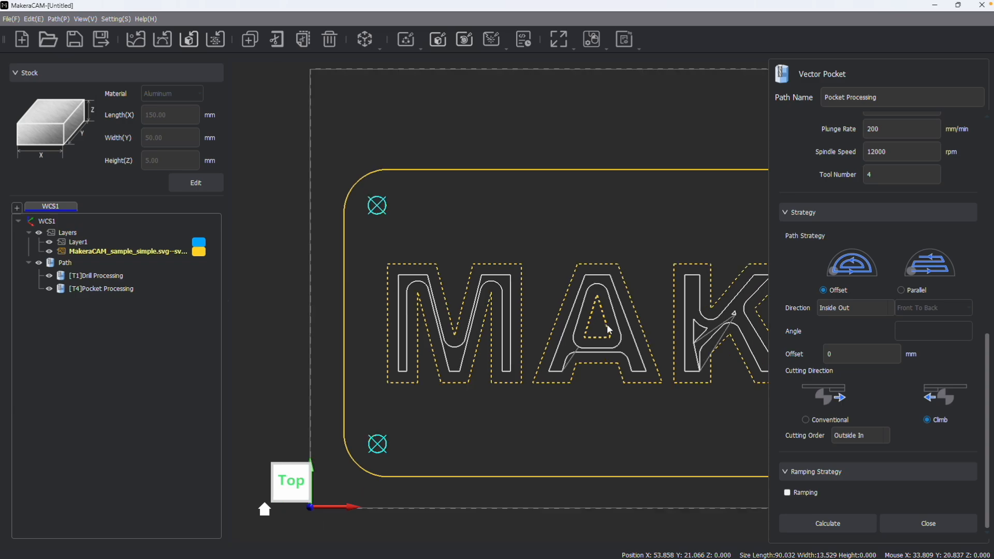
scroll(501, 315, "up", 5)
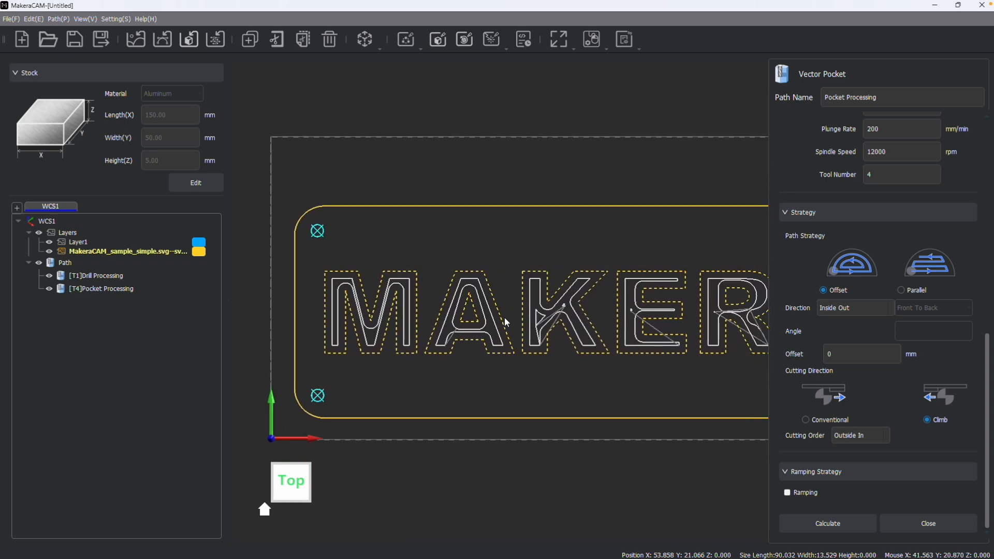
scroll(463, 319, "down", 4)
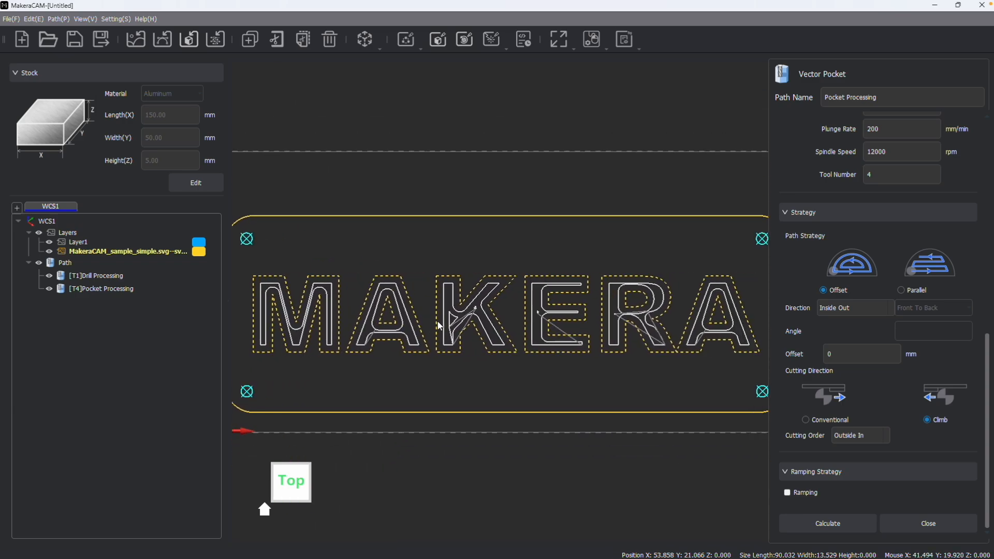
scroll(337, 314, "up", 2)
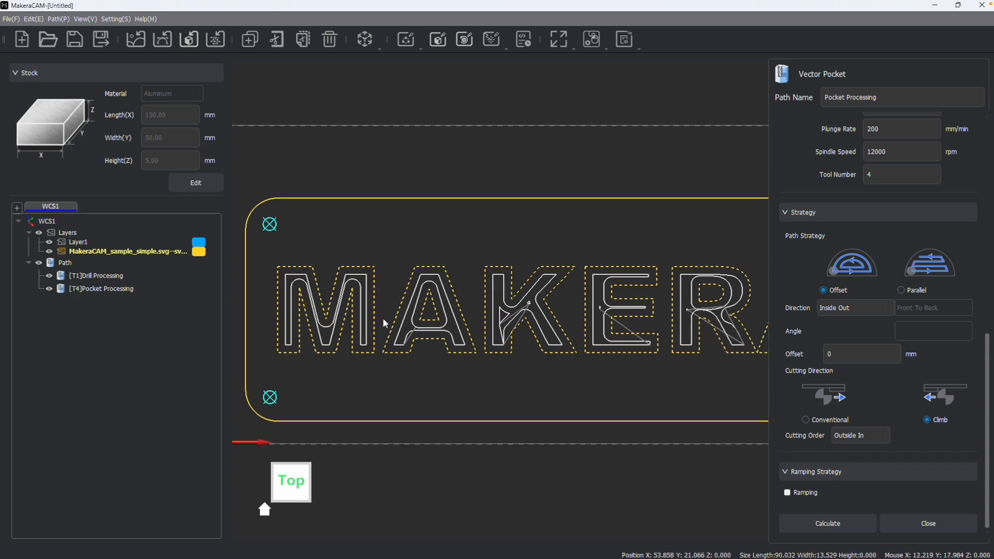
Add the 1*3mm Flat End(Metal) with the Aluminum properties as the pocket's second tool and check both tools' cutting parameters.
scroll(882, 288, "up", 5)
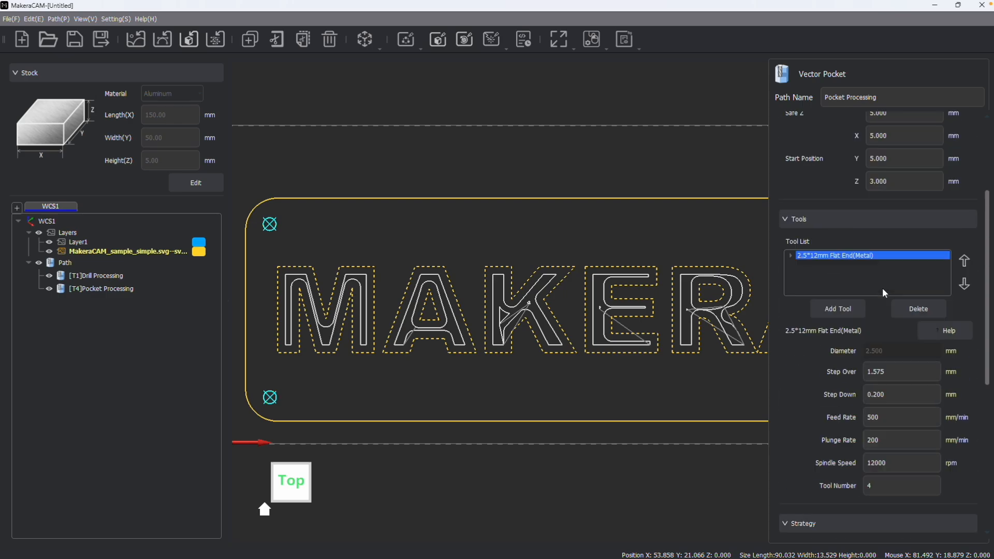
scroll(882, 288, "up", 2)
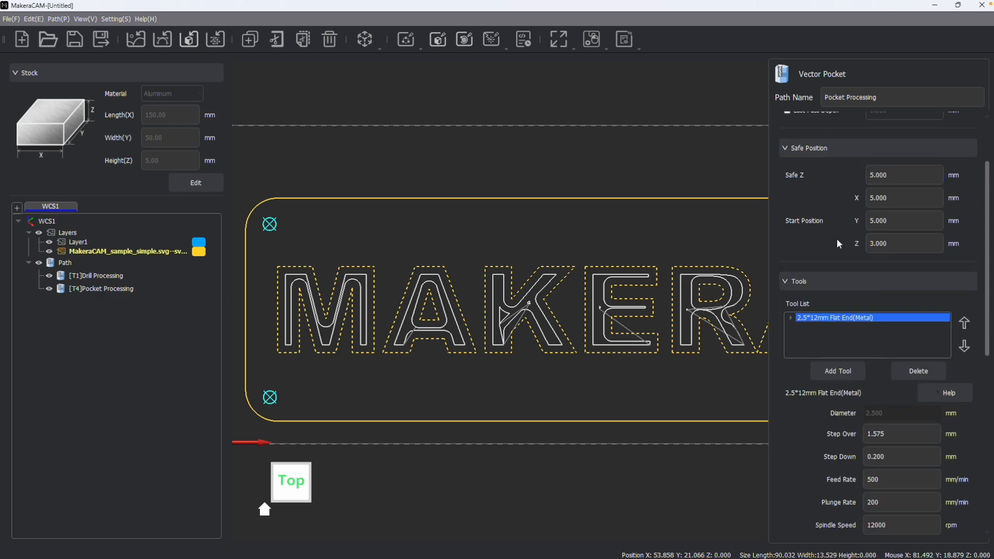
scroll(839, 241, "down", 2)
scroll(649, 267, "down", 3)
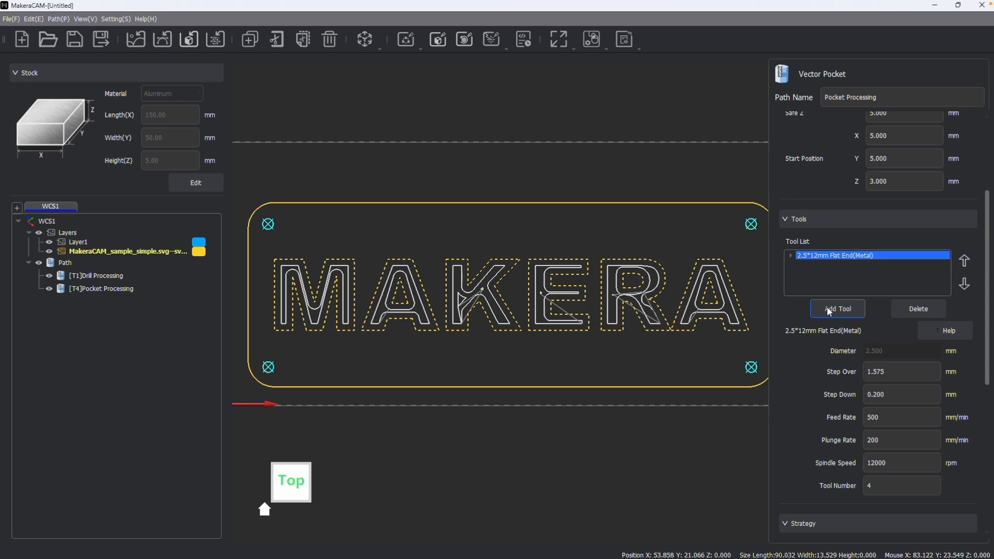
left_click(844, 310)
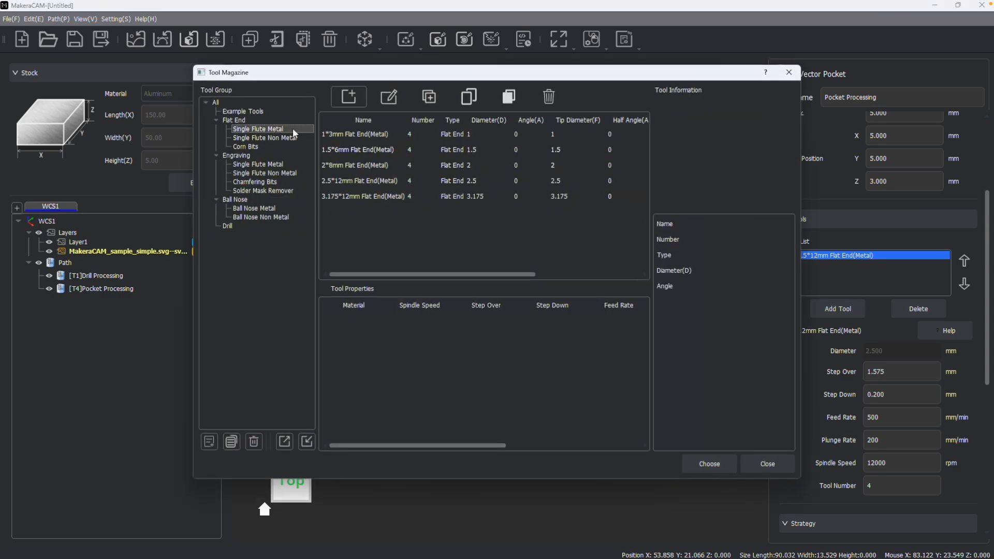
left_click(359, 133)
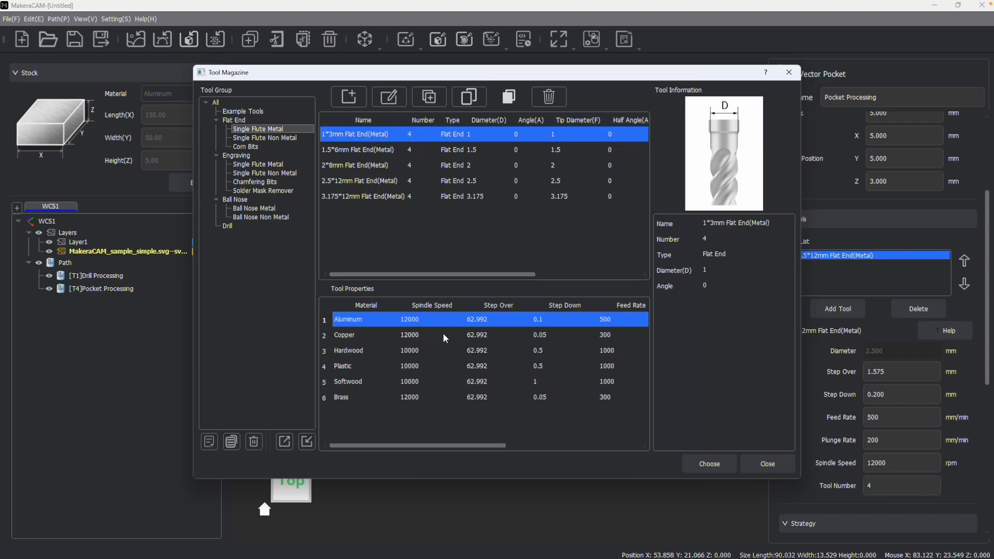
left_click(708, 463)
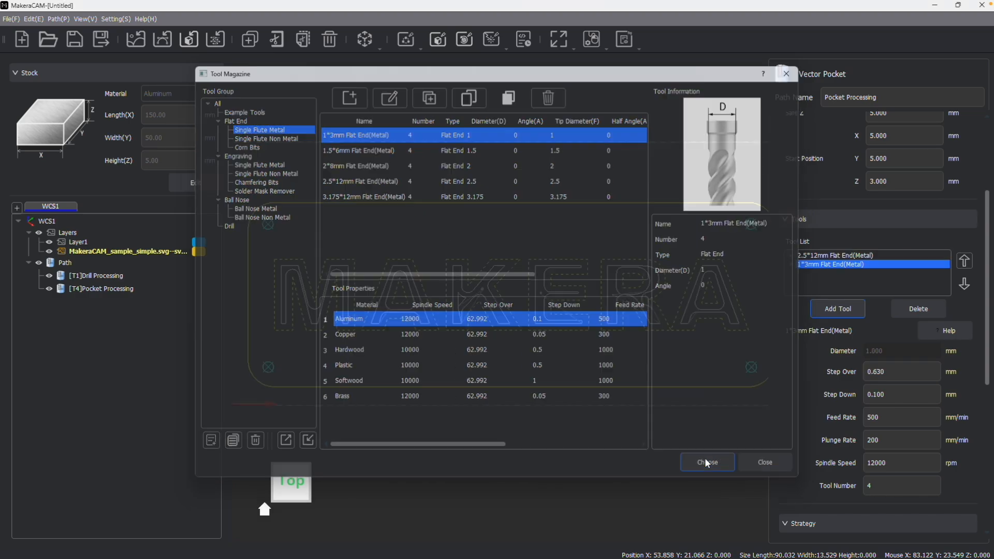
left_click(802, 256)
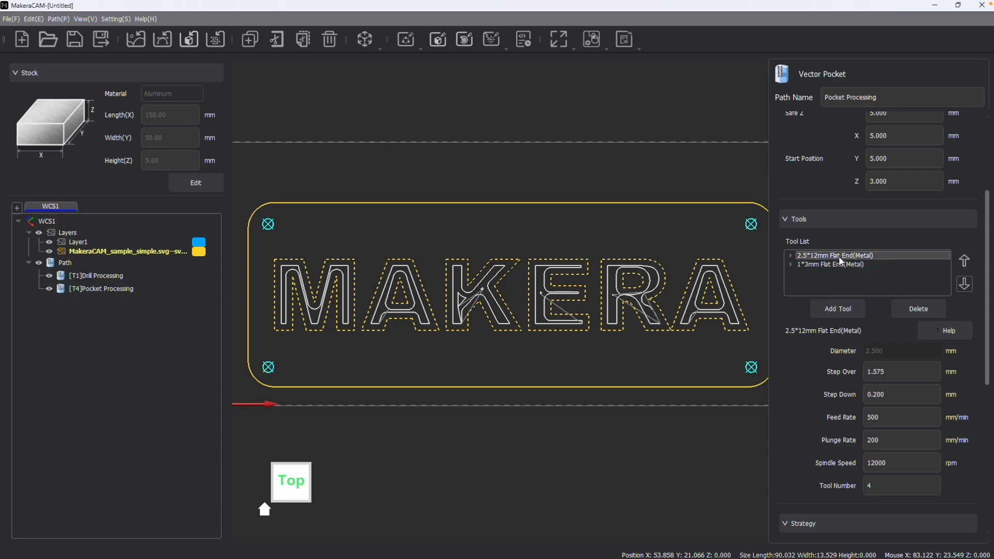
left_click(800, 265)
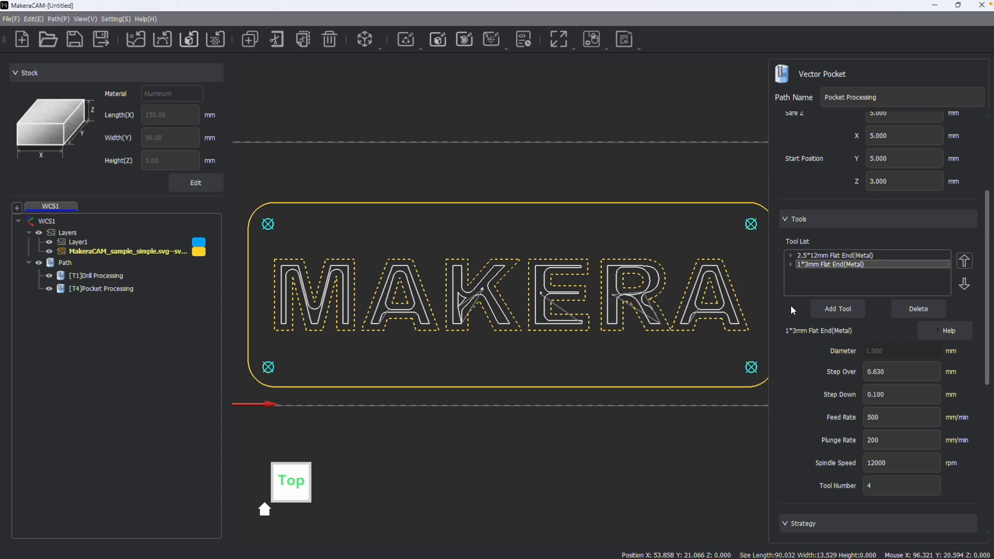
Set the pocket's Direction to Outside In, recalculate it with both tools, and inspect the toolpaths inside the letters.
scroll(745, 294, "up", 5)
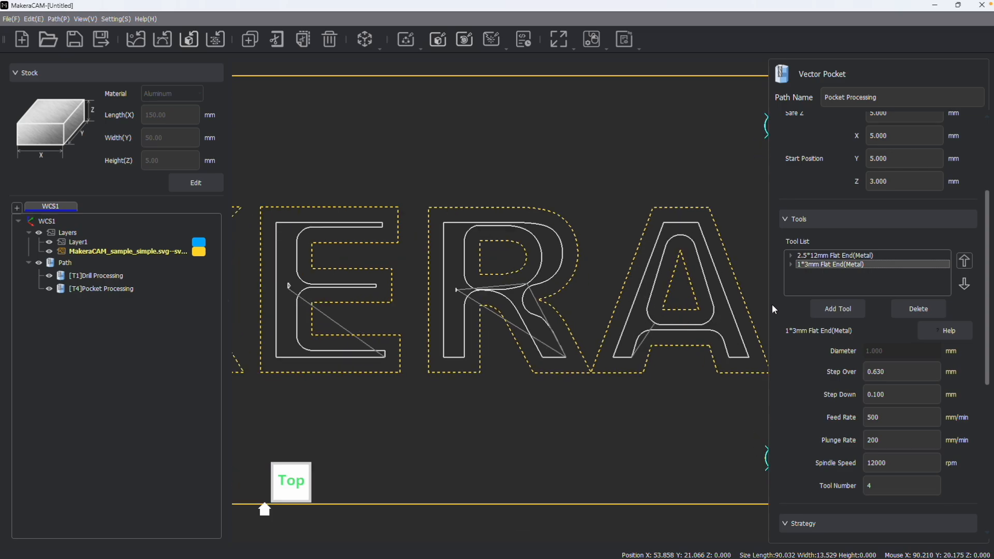
scroll(880, 300, "down", 5)
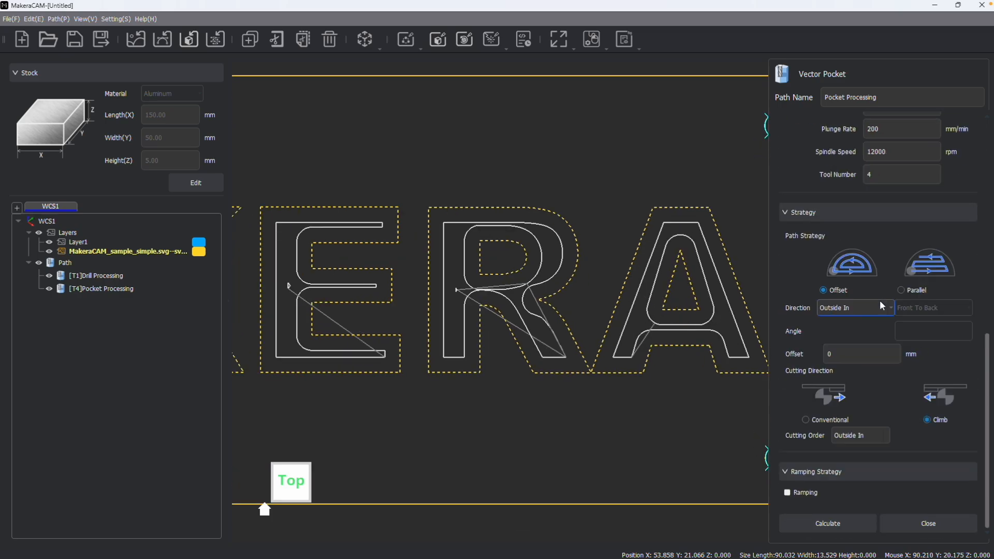
left_click(821, 522)
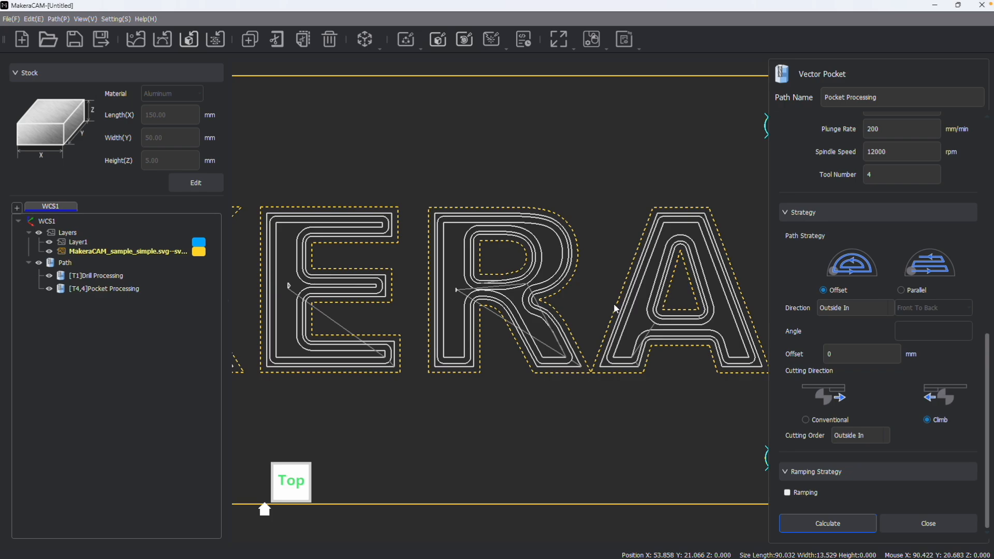
scroll(678, 244, "up", 3)
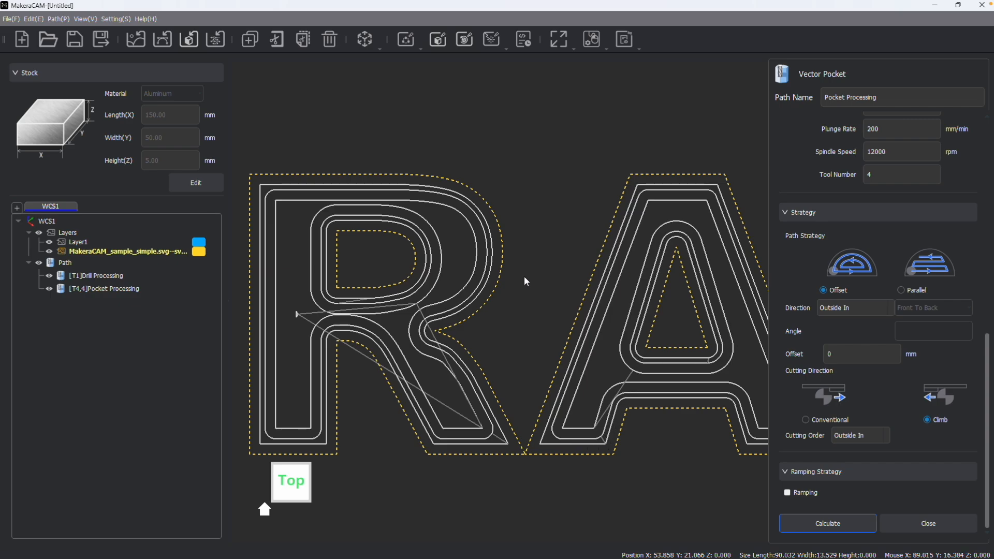
scroll(525, 281, "down", 6)
scroll(564, 292, "down", 3)
Delete the 2.5*12mm Flat End(Metal) from the tool list, recalculate the pocket with only the 1*3mm tool, and inspect the letters.
scroll(936, 199, "up", 1)
scroll(935, 193, "up", 5)
left_click(819, 288)
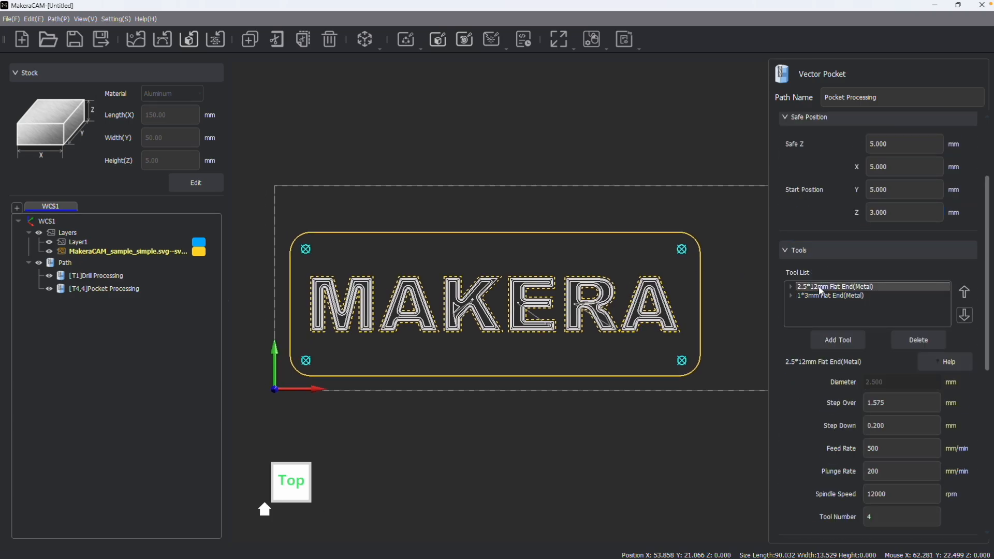
left_click(924, 342)
scroll(878, 343, "down", 7)
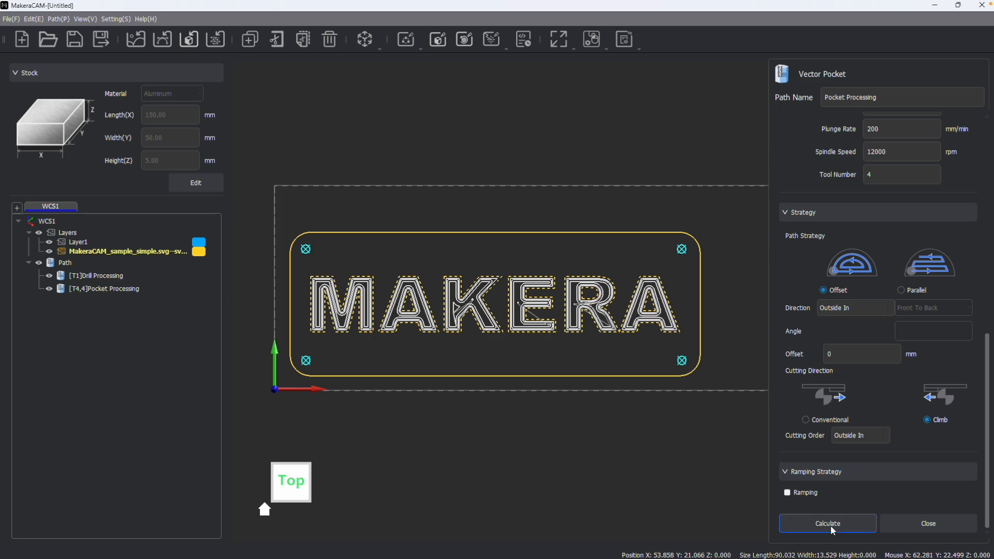
left_click(830, 526)
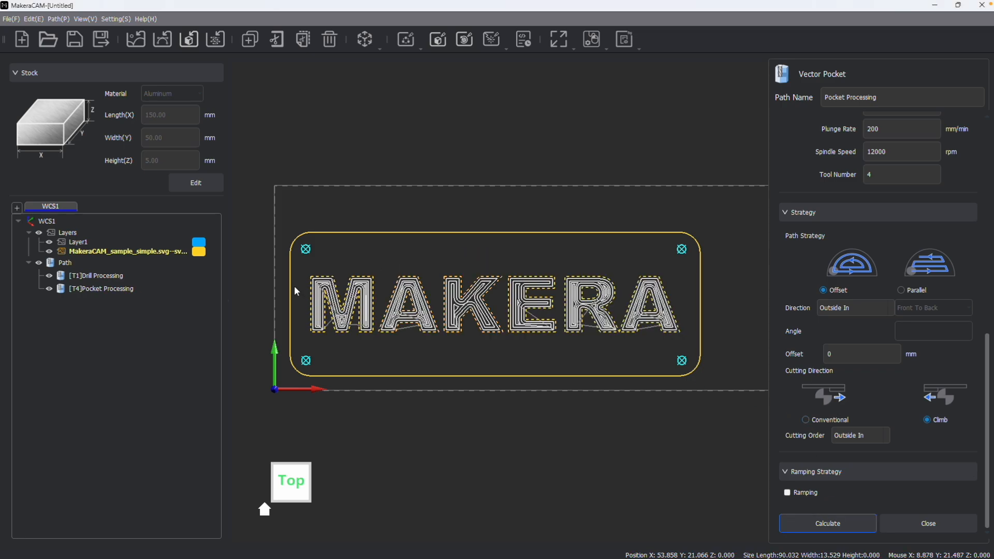
scroll(295, 292, "up", 4)
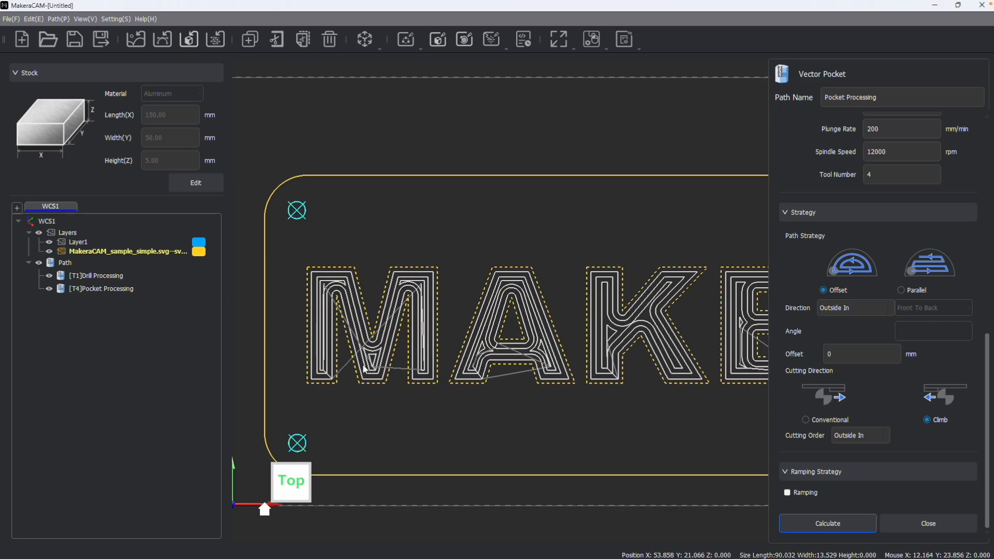
scroll(453, 306, "down", 1)
scroll(575, 329, "down", 1)
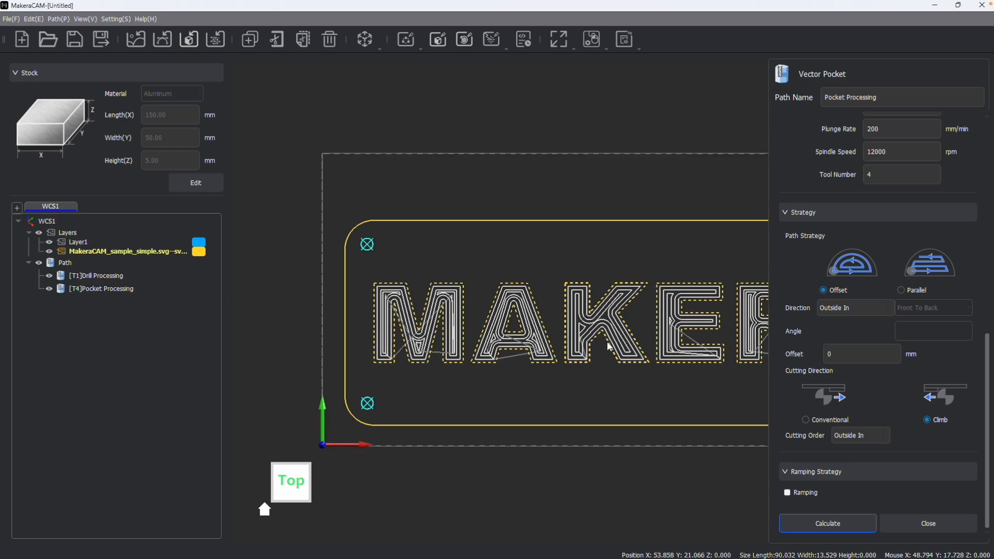
scroll(610, 346, "down", 2)
Add the 2.5*12mm Flat End(Metal) with Aluminum properties back to the pocket and move it above the 1*3mm tool.
scroll(850, 278, "up", 3)
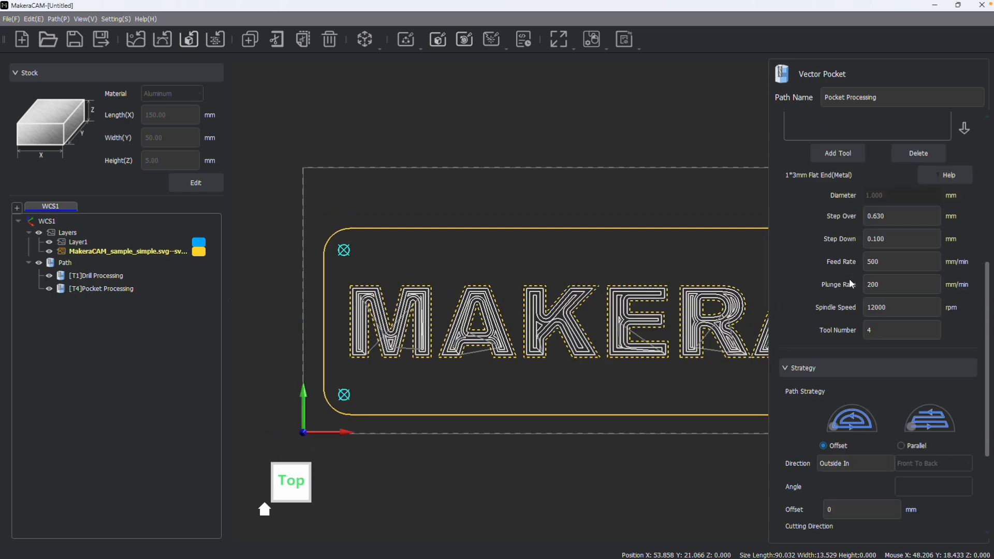
scroll(850, 278, "up", 2)
scroll(582, 232, "down", 1)
scroll(582, 232, "down", 1)
scroll(572, 230, "down", 1)
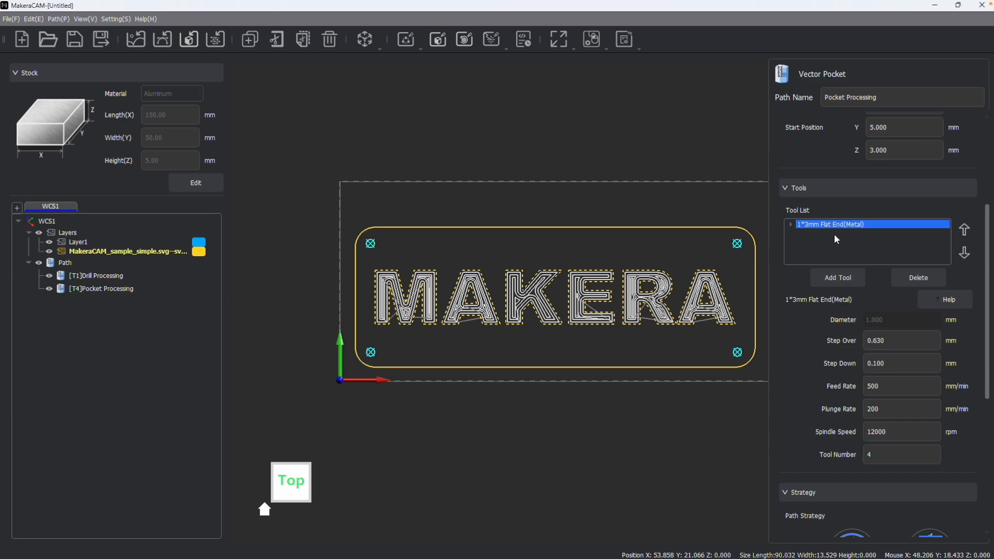
left_click(835, 278)
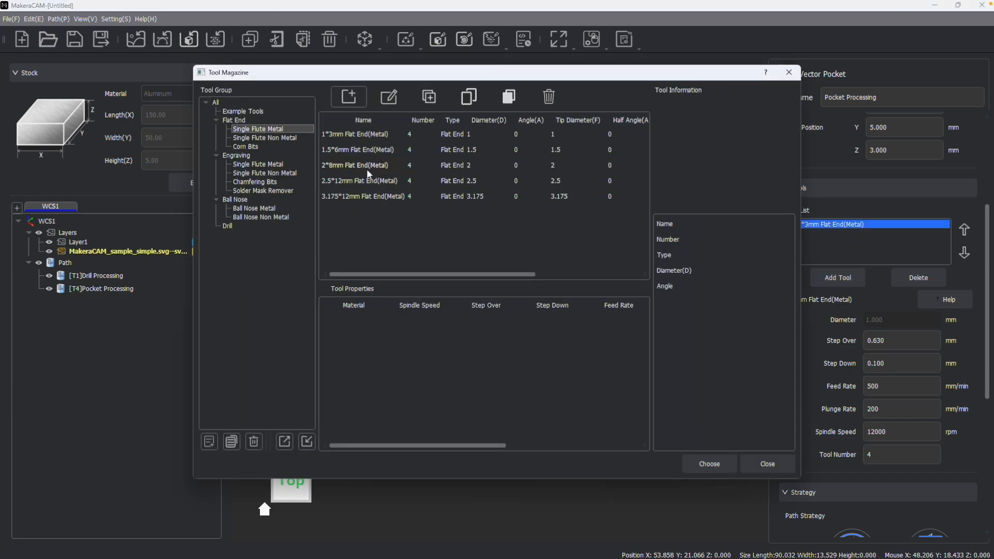
left_click(352, 181)
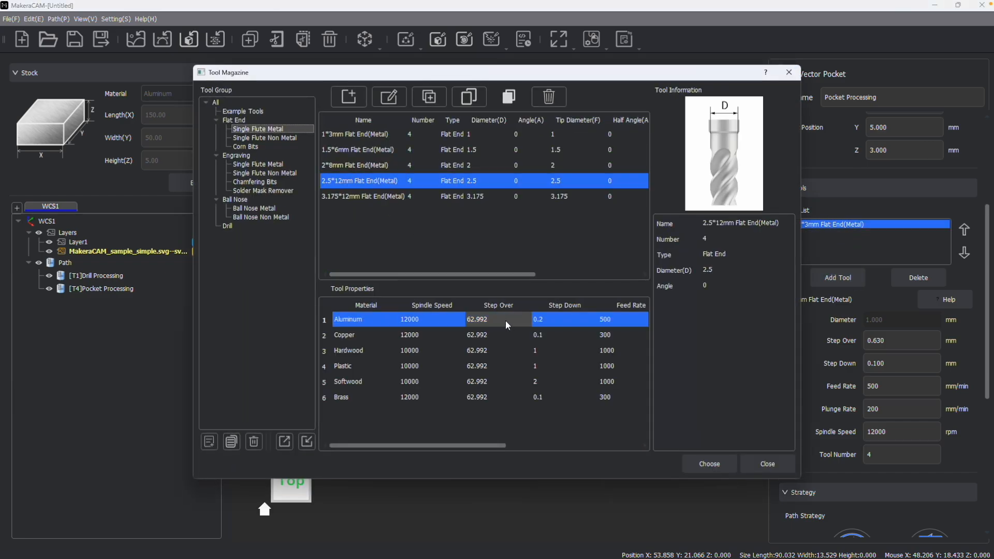
left_click(710, 464)
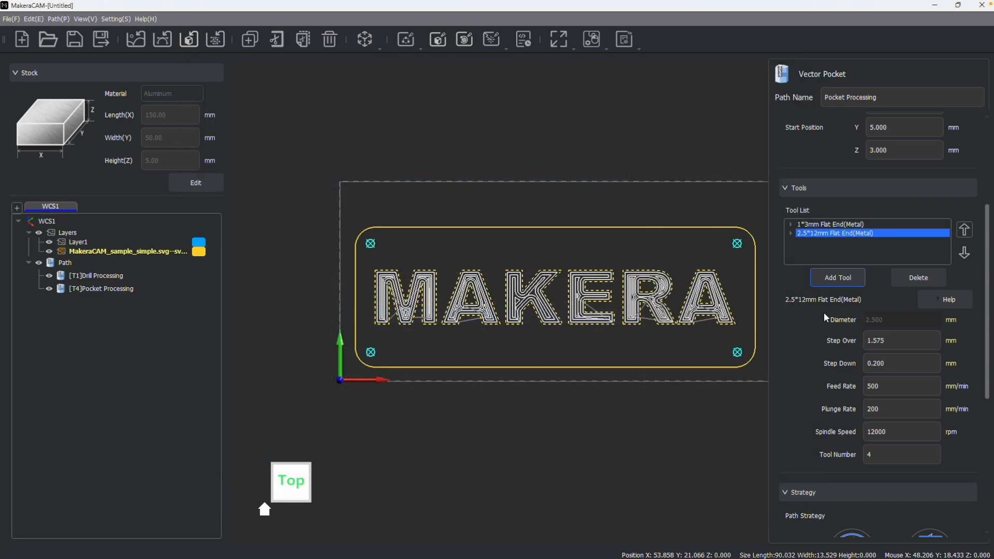
left_click(966, 229)
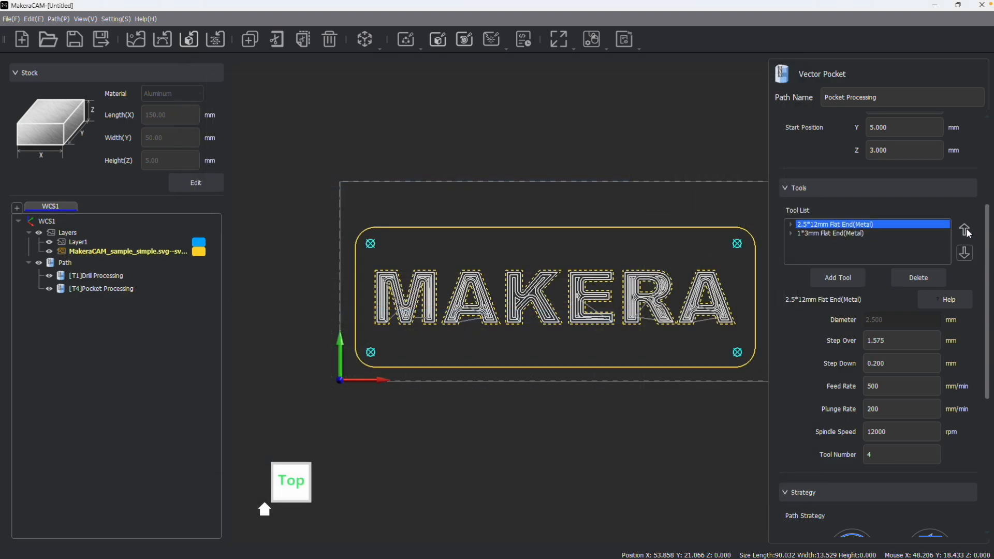
left_click(831, 232)
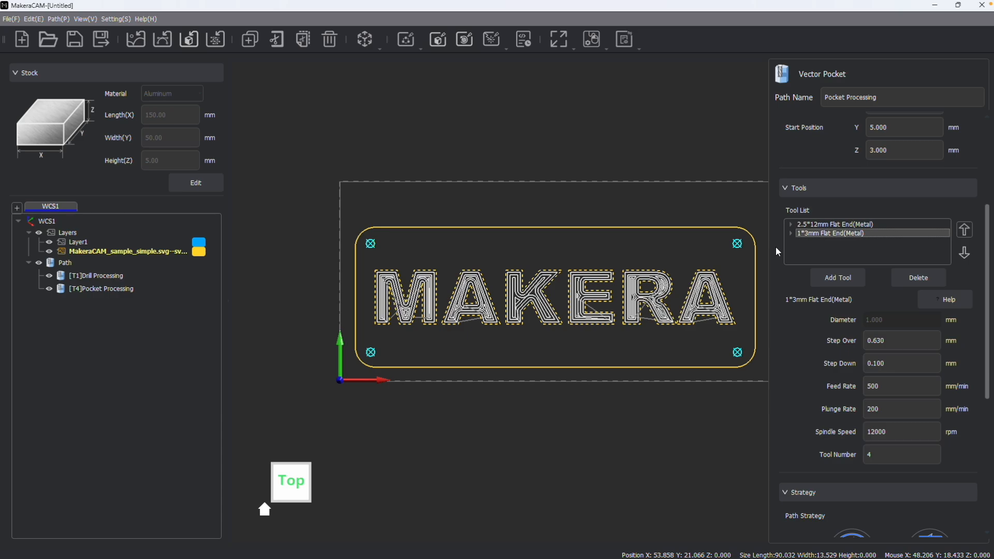
Recalculate the pocket with the 2.5*12mm and 1*3mm flat end tools and inspect the toolpaths inside the letters.
scroll(690, 263, "up", 3)
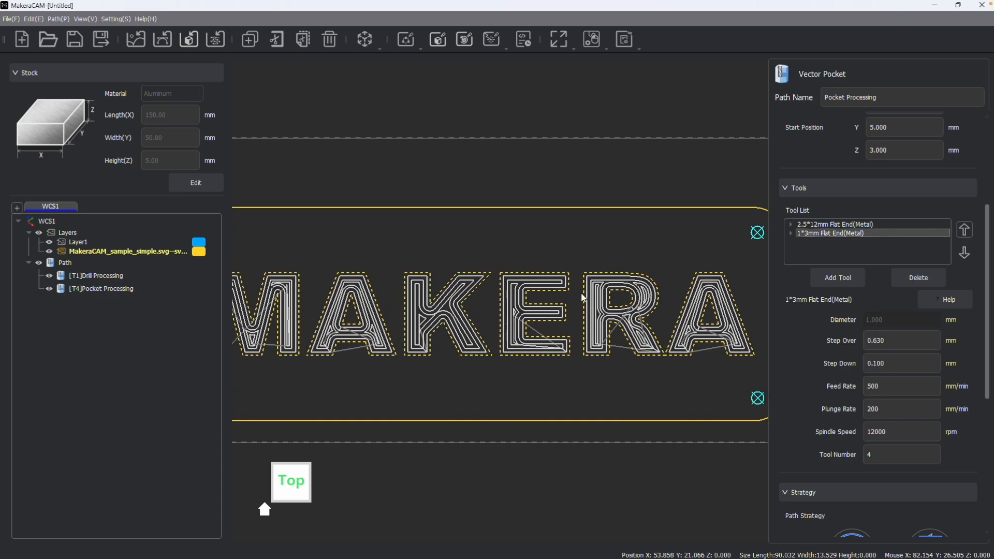
scroll(493, 282, "down", 1)
scroll(829, 345, "down", 5)
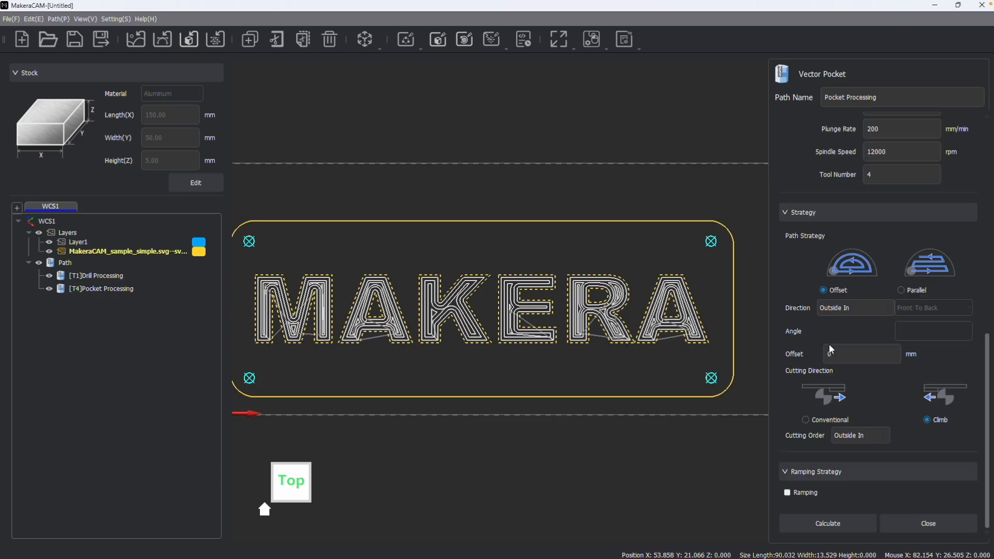
left_click(827, 524)
scroll(673, 303, "up", 4)
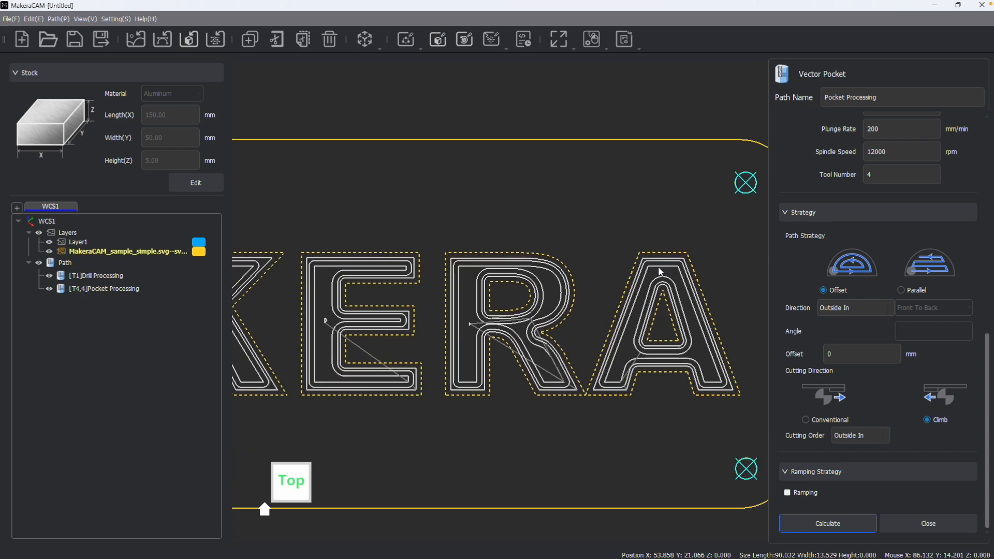
Set the pocket's Tool Number to 2 for the 2.5*12mm Flat End(Metal) and to 3 for the 1*3mm Flat End(Metal).
scroll(855, 187, "up", 2)
scroll(854, 187, "up", 2)
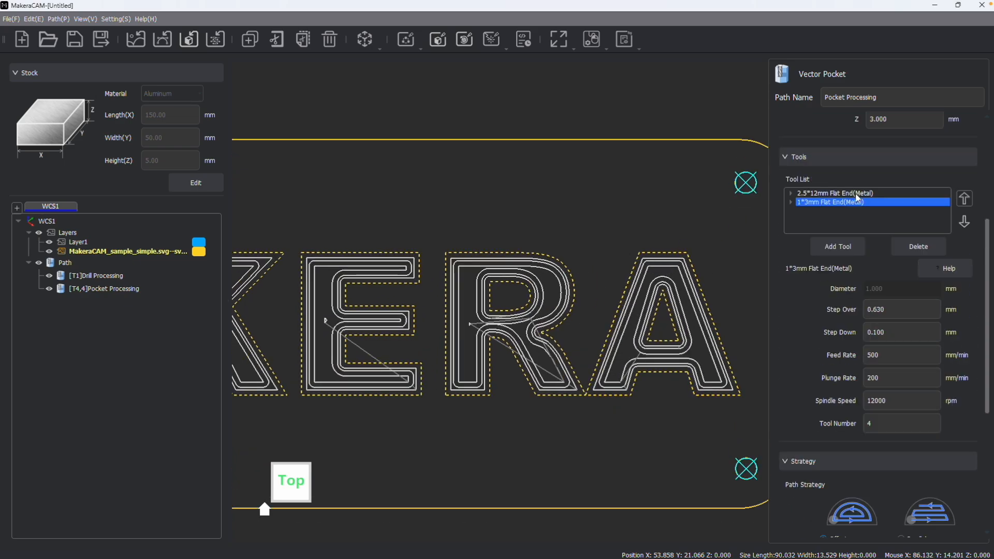
left_click(849, 192)
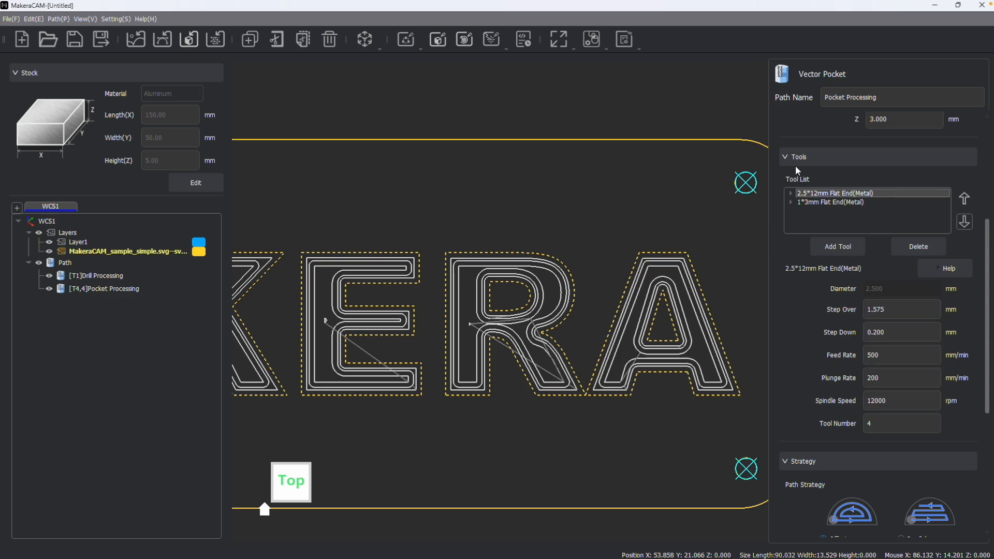
left_click(835, 201)
left_click(830, 195)
double_click(878, 423)
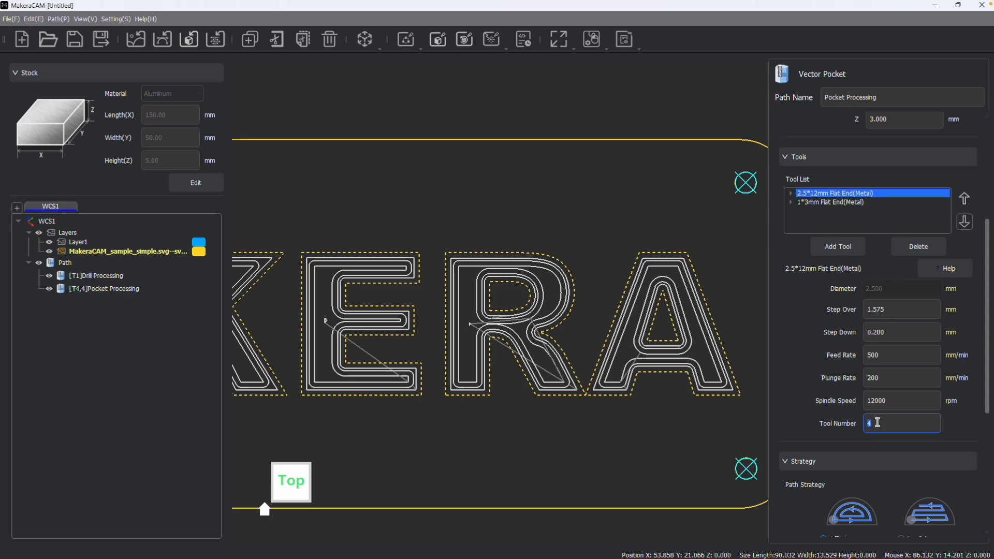
type("2")
left_click(819, 200)
double_click(879, 423)
type("3")
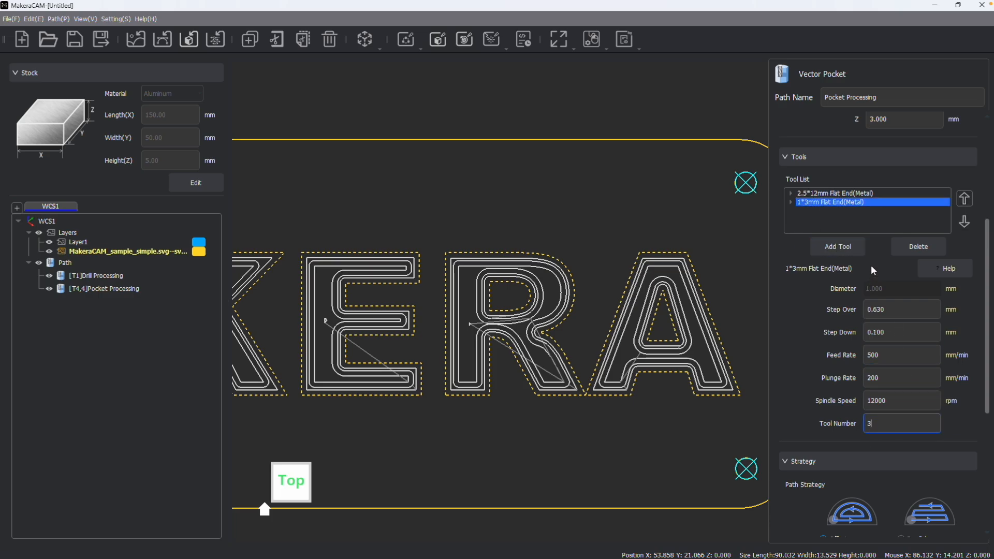
Enable Ramping for the pocket with a Ramping Distance of 10 mm and a Fixed Angle of 15.
scroll(805, 288, "down", 4)
scroll(810, 247, "down", 1)
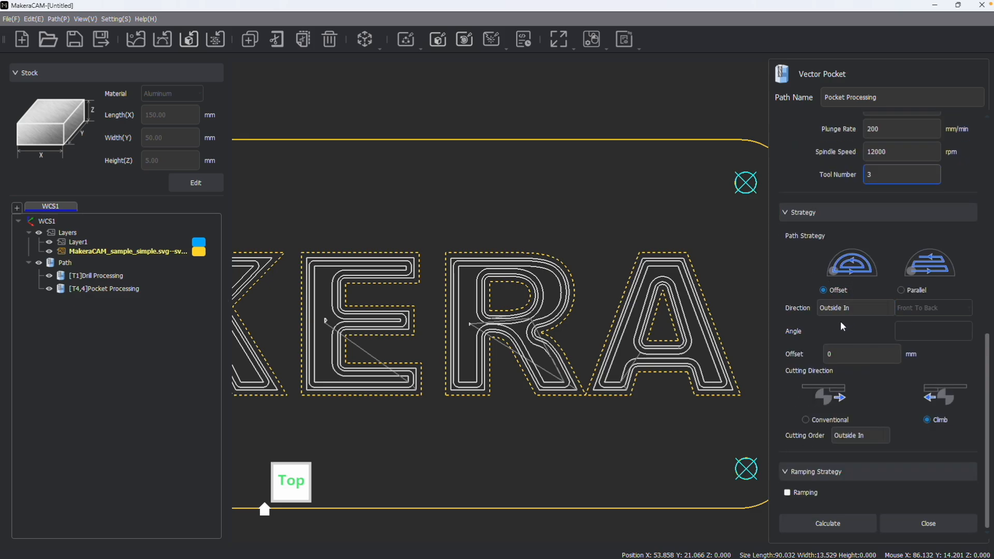
left_click(787, 493)
scroll(857, 452, "down", 1)
scroll(874, 407, "down", 1)
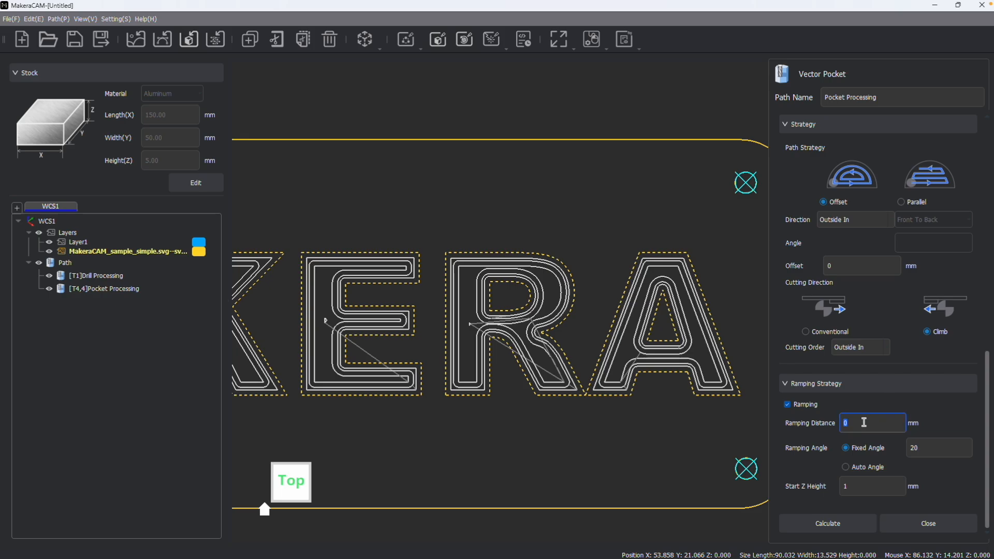
type("10")
left_click(936, 450)
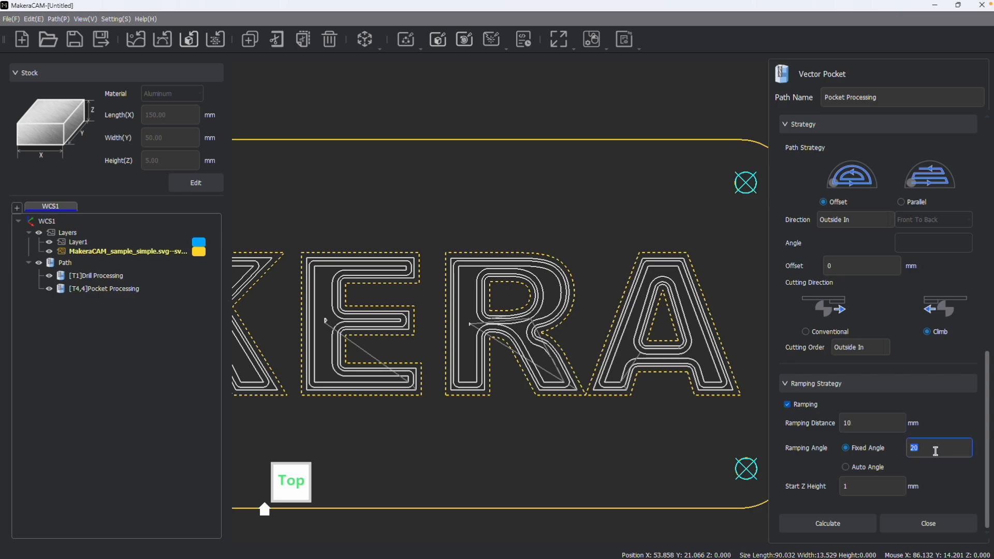
type("15")
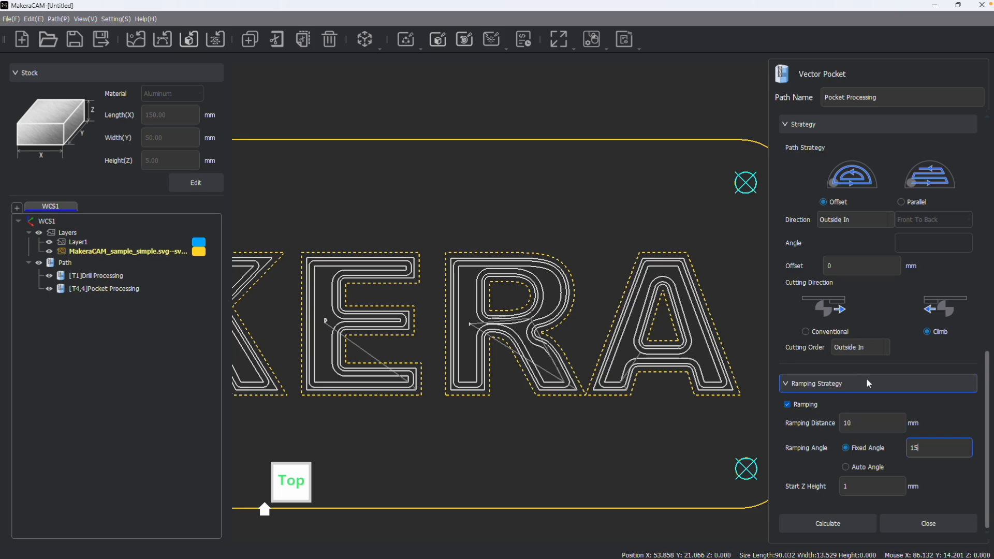
Review the pocket's tool, strategy and ramping settings, recalculate the path and close the Vector Pocket settings.
scroll(891, 393, "up", 1)
scroll(891, 343, "down", 1)
scroll(887, 402, "up", 1)
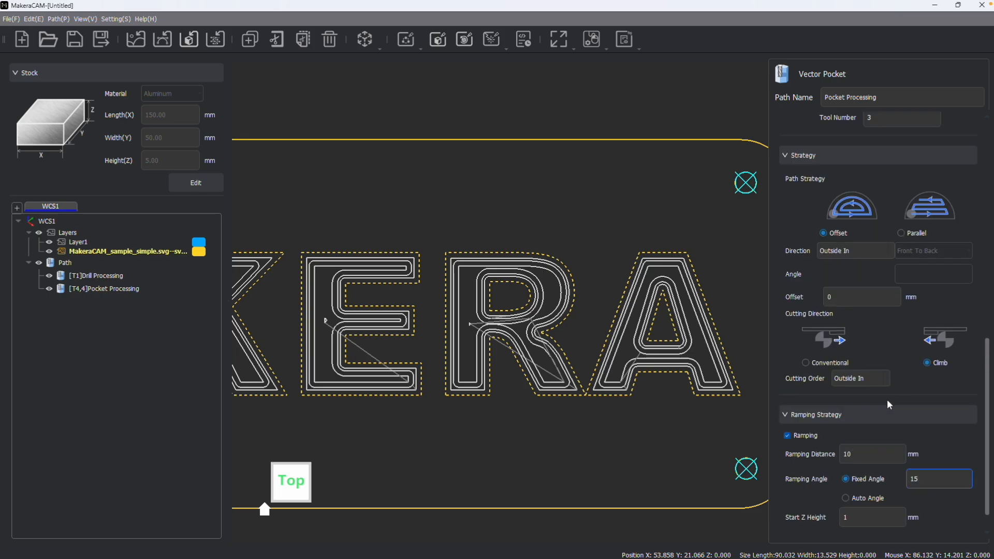
scroll(890, 400, "down", 1)
scroll(891, 400, "up", 2)
scroll(888, 394, "up", 1)
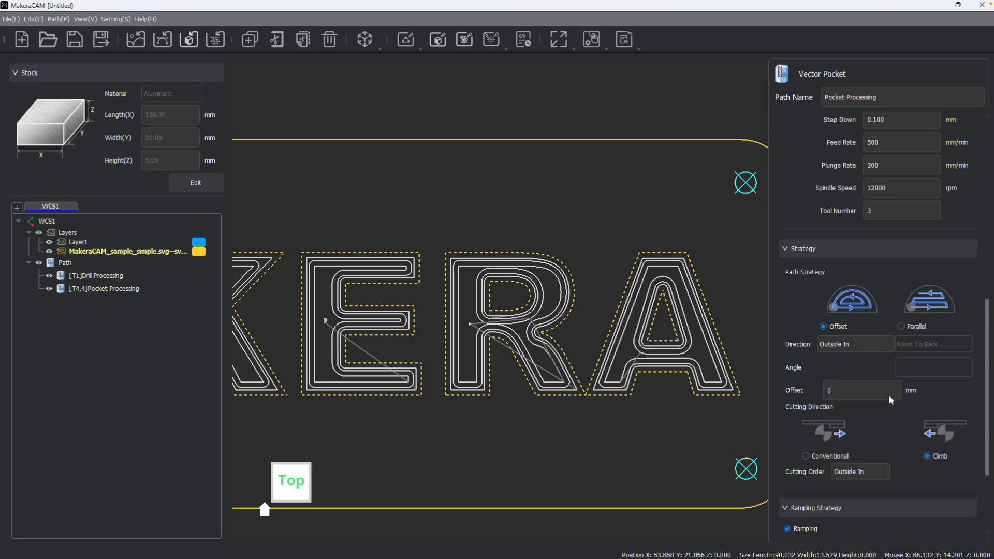
scroll(888, 395, "down", 3)
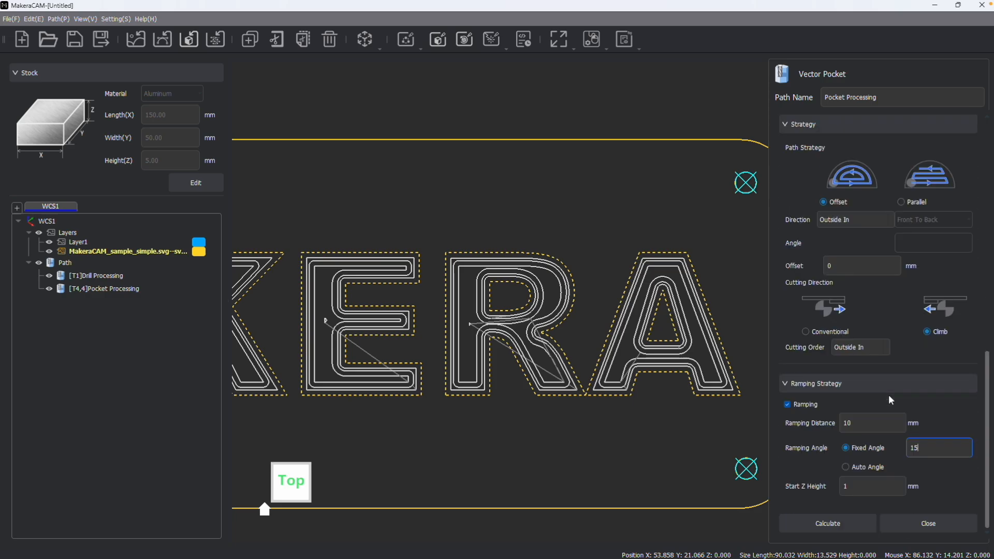
left_click(843, 518)
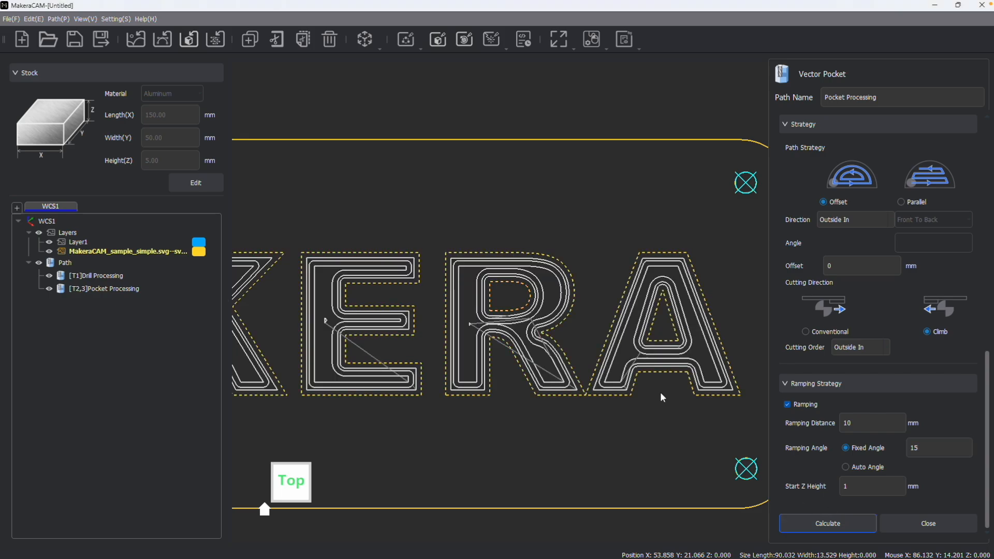
scroll(605, 320, "down", 5)
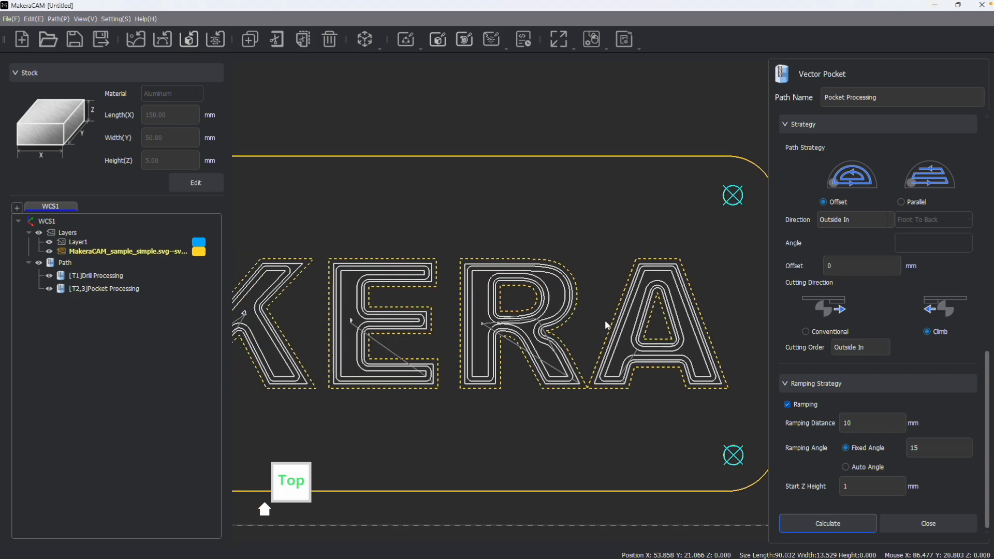
left_click(940, 522)
Select the nameplate's rounded outer outline and create a Vector Contour path for it.
scroll(569, 293, "up", 3)
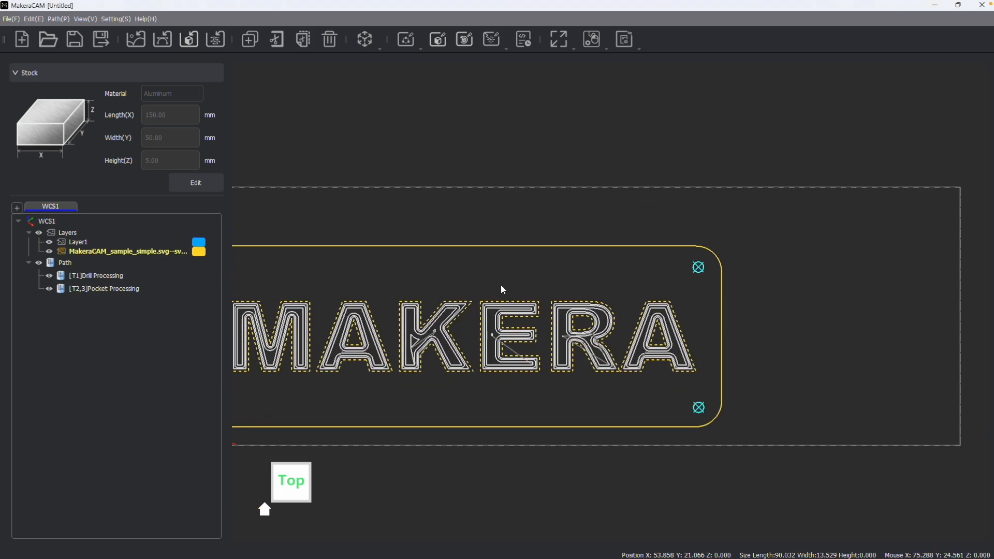
left_click(89, 290)
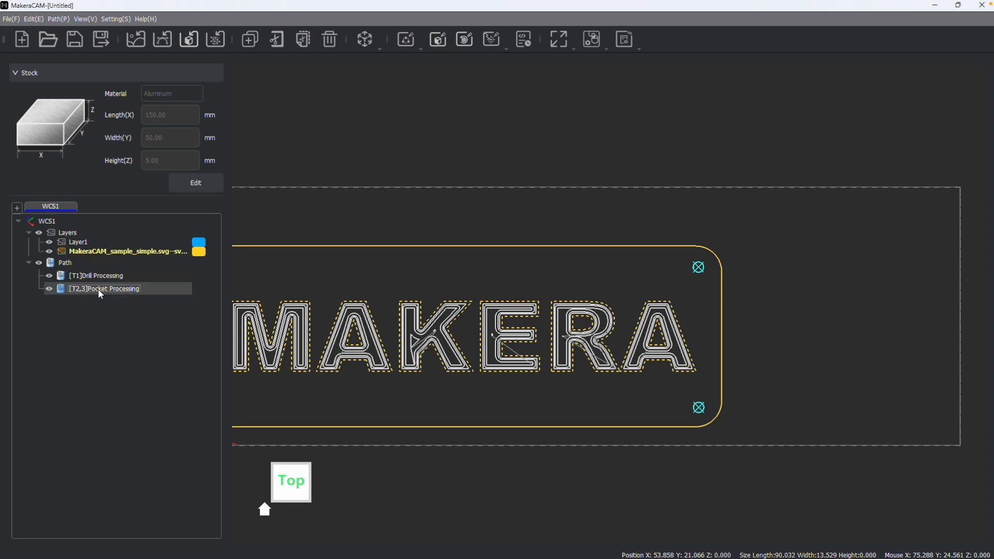
scroll(375, 304, "down", 1)
middle_click_drag(375, 304, 467, 297)
scroll(467, 297, "up", 1)
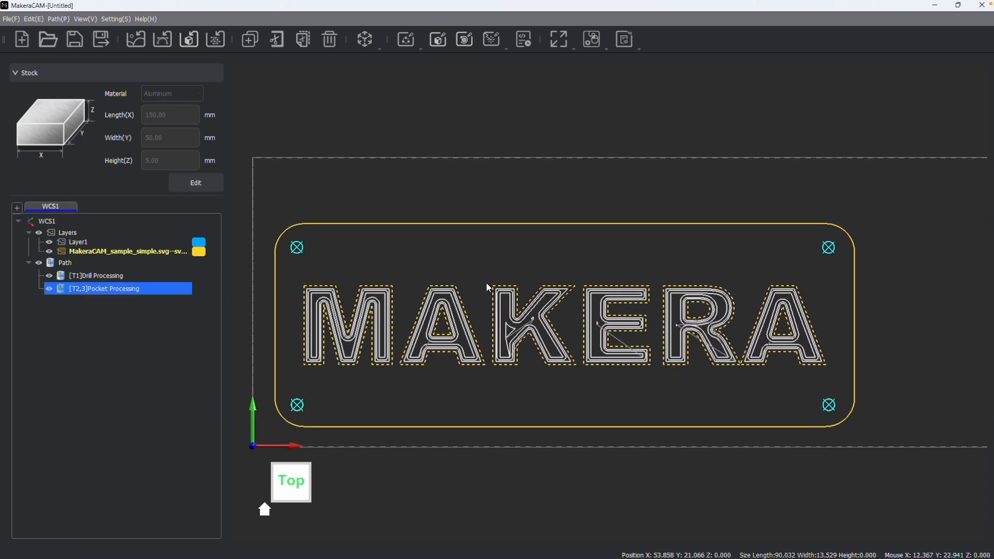
scroll(694, 385, "down", 1)
left_click(532, 214)
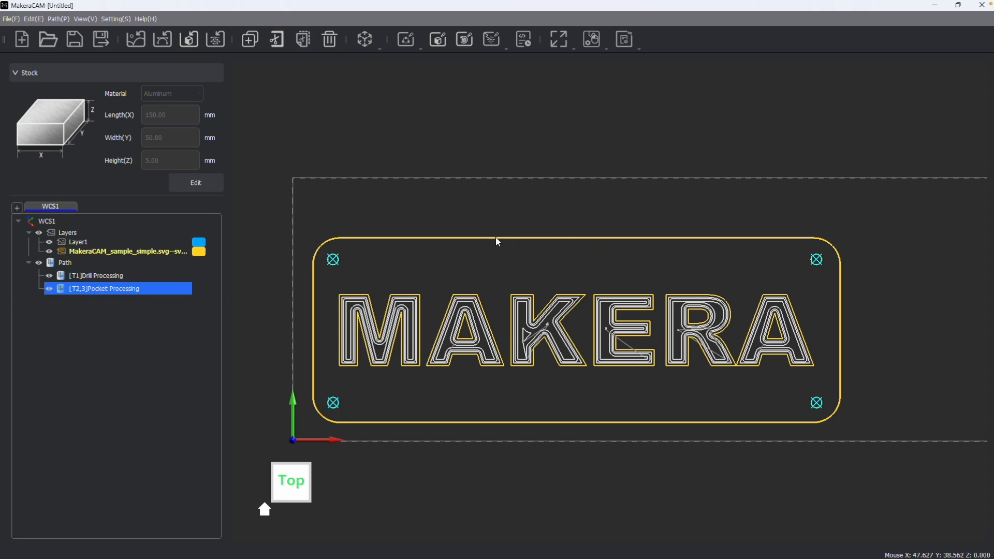
left_click(475, 239)
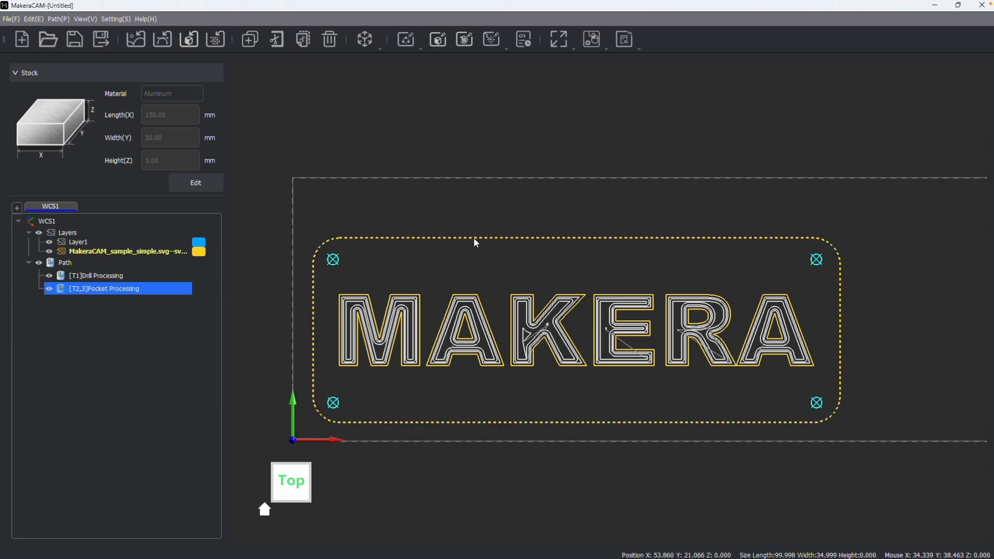
left_click(407, 39)
left_click(424, 59)
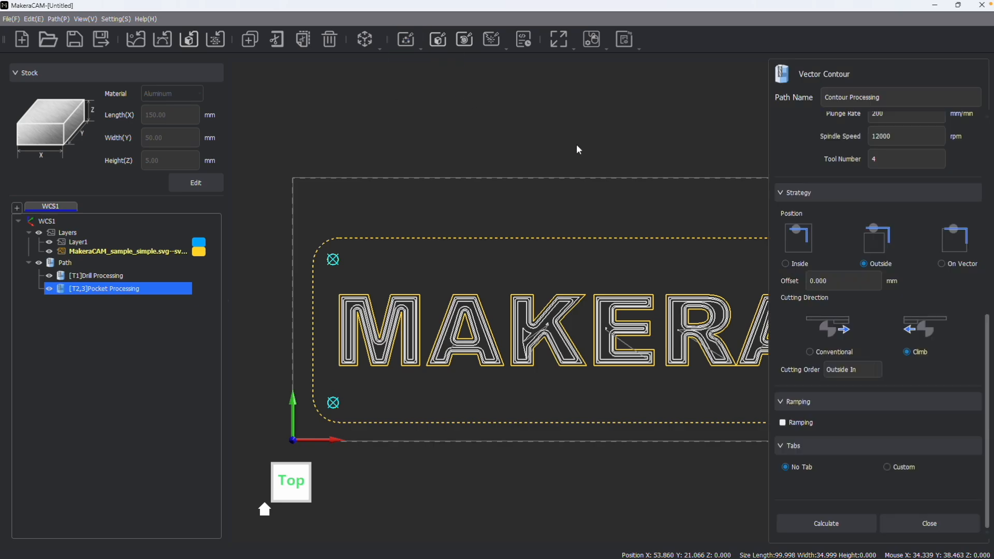
Set the contour's End Depth to 5.5 mm so it cuts through the 5 mm stock.
double_click(888, 177)
type("6")
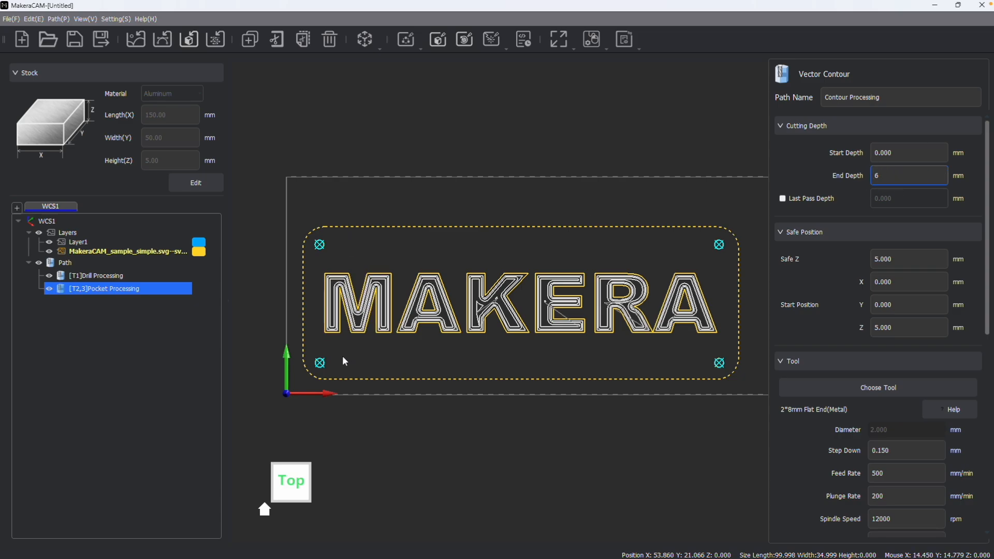
double_click(889, 176)
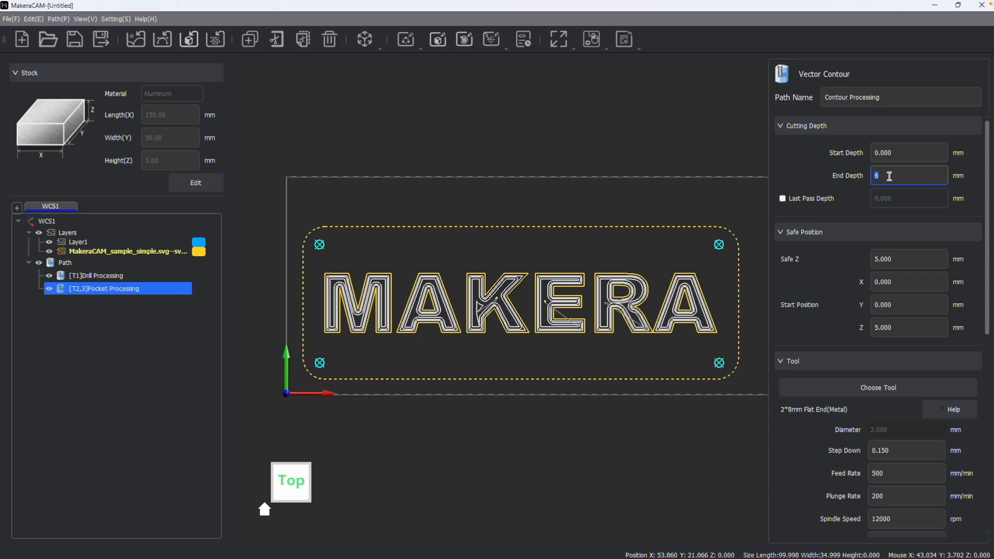
type("5.5")
left_click(901, 153)
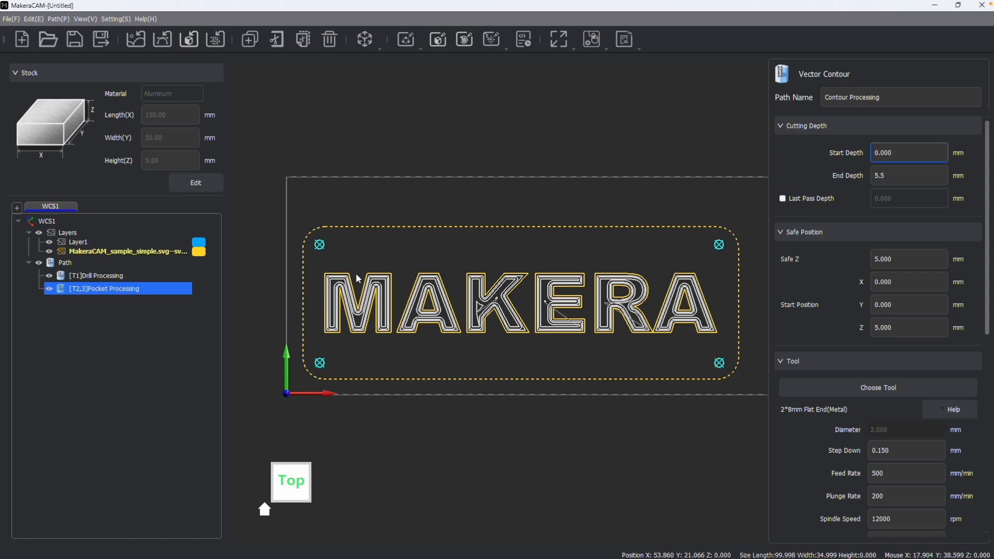
mouse_move(720, 184)
middle_mouse_down()
mouse_move(679, 174)
mouse_move(725, 187)
middle_mouse_up()
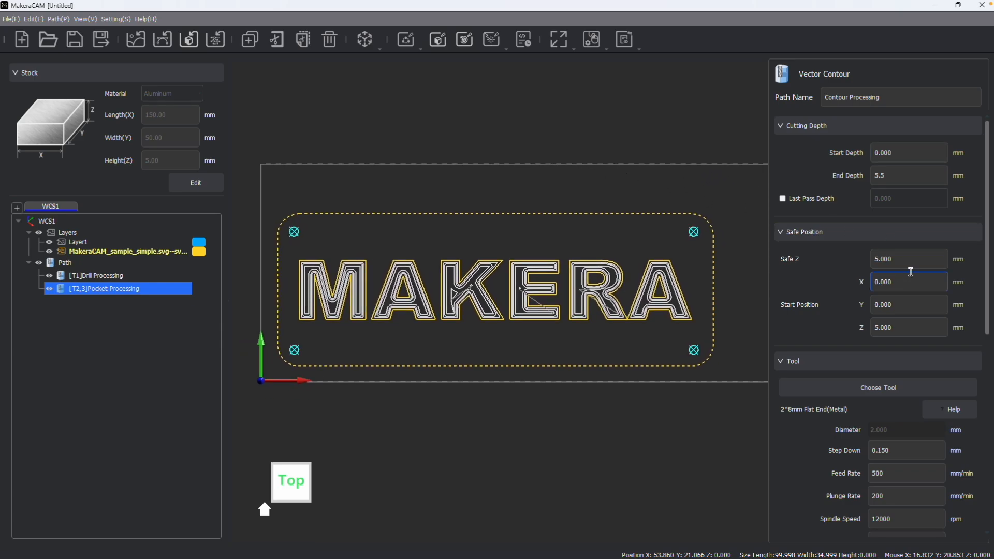
Choose the 3.175*12mm Flat End(Metal) with the Aluminum properties as the contour's tool.
scroll(889, 251, "down", 1)
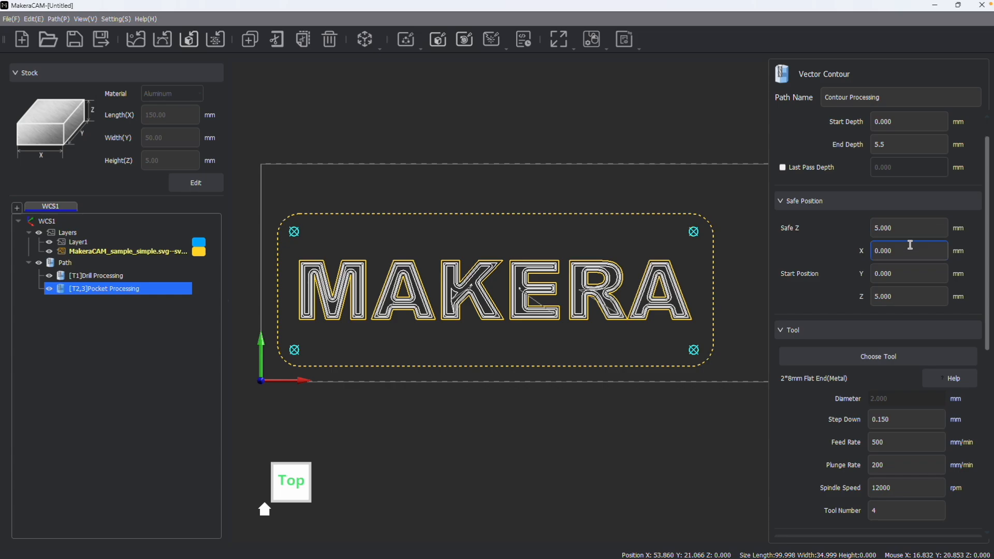
scroll(890, 251, "down", 1)
scroll(850, 225, "down", 2)
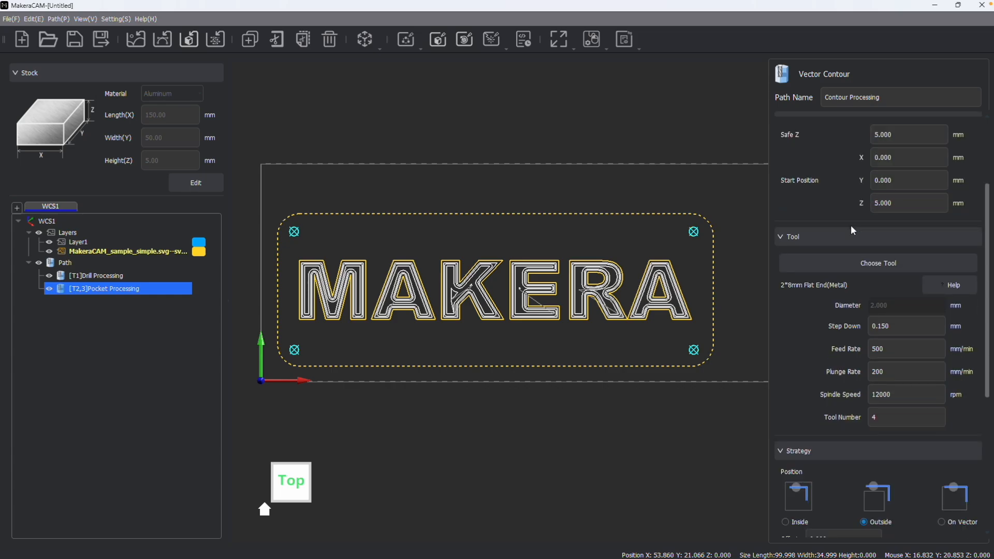
left_click(818, 266)
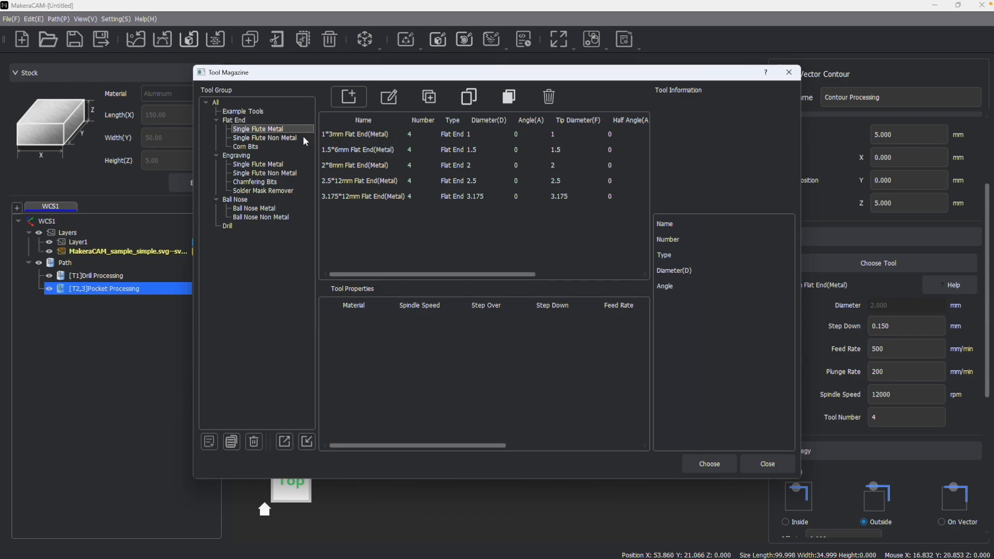
left_click(366, 194)
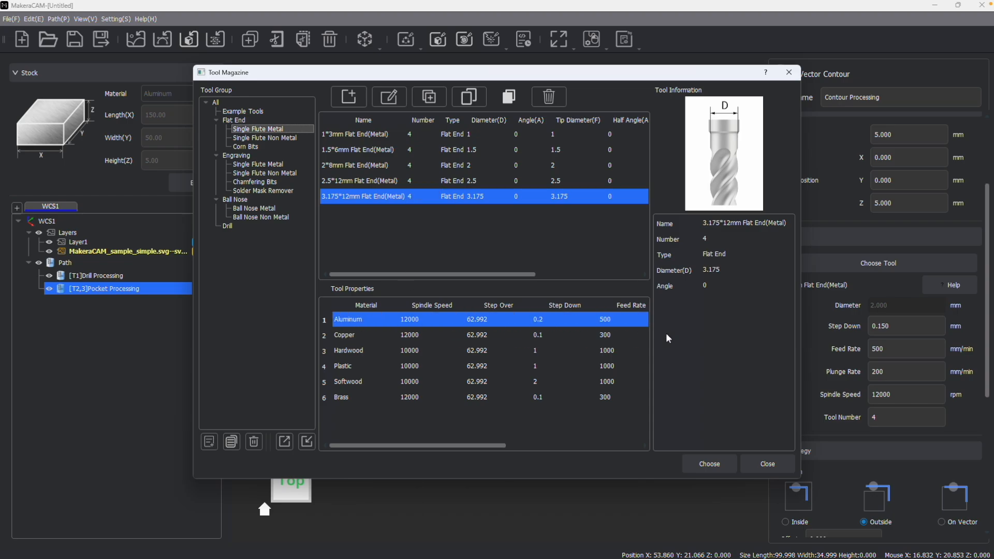
left_click(710, 464)
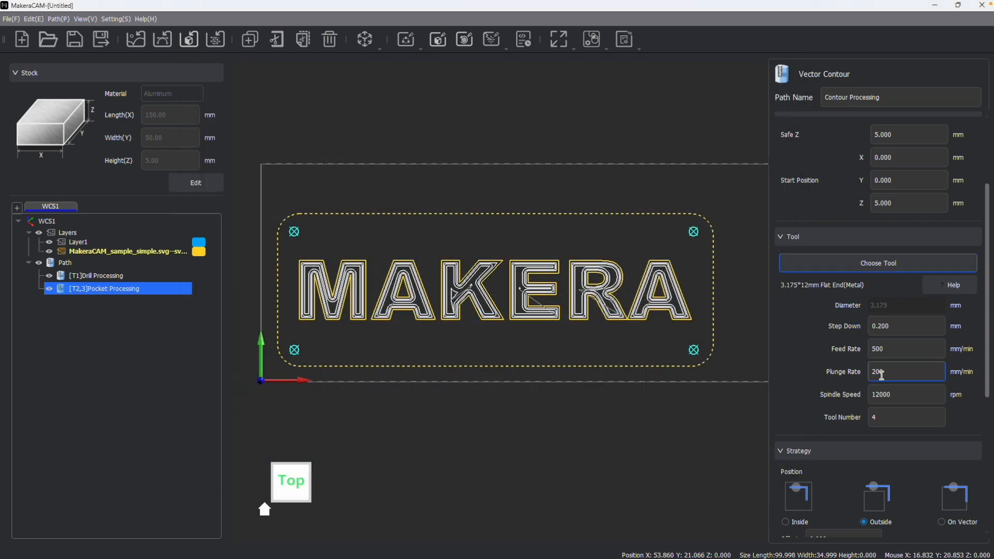
Enable Ramping for the contour and set its Fixed Angle to 15.
scroll(823, 339, "down", 3)
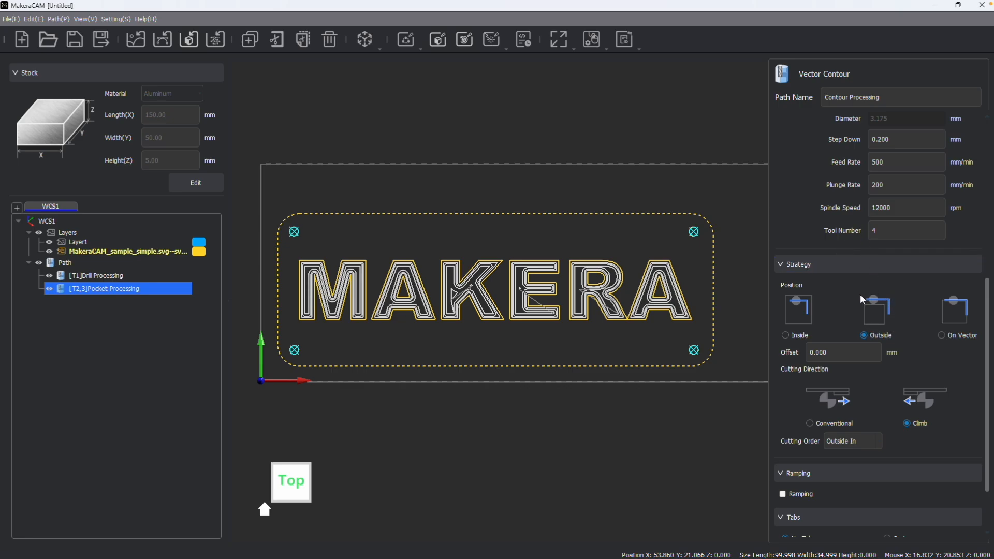
scroll(894, 369, "down", 1)
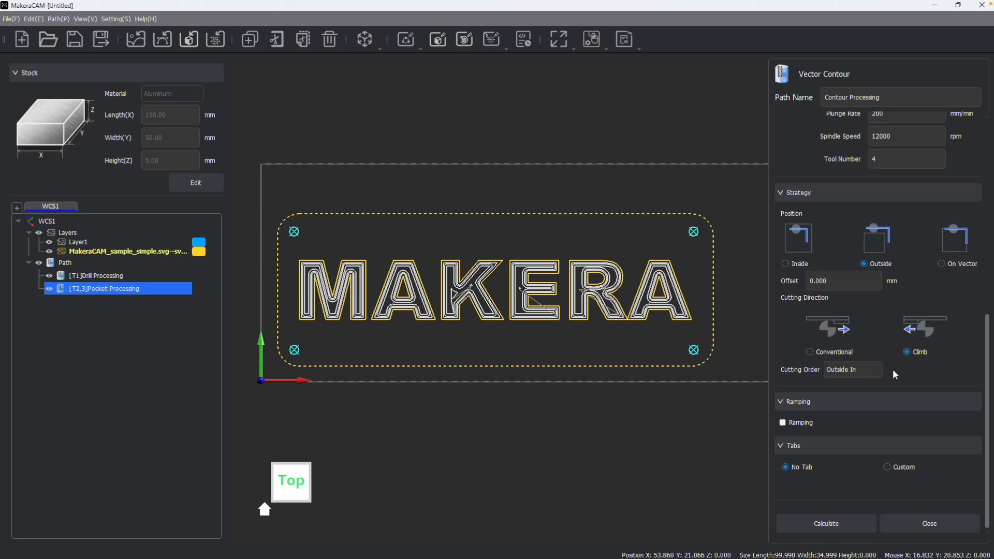
left_click(789, 423)
scroll(900, 417, "down", 1)
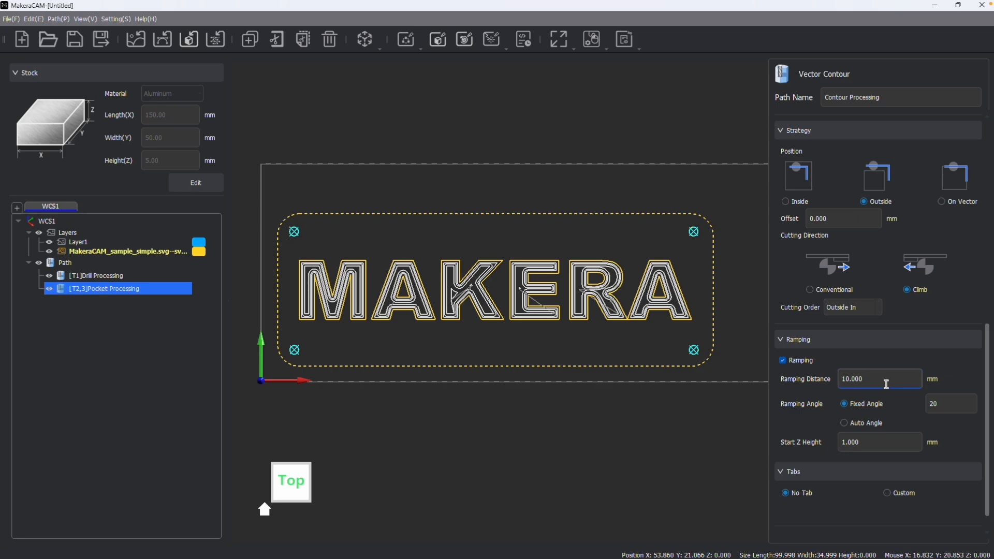
left_click(872, 374)
double_click(938, 404)
type("15")
scroll(863, 492, "down", 2)
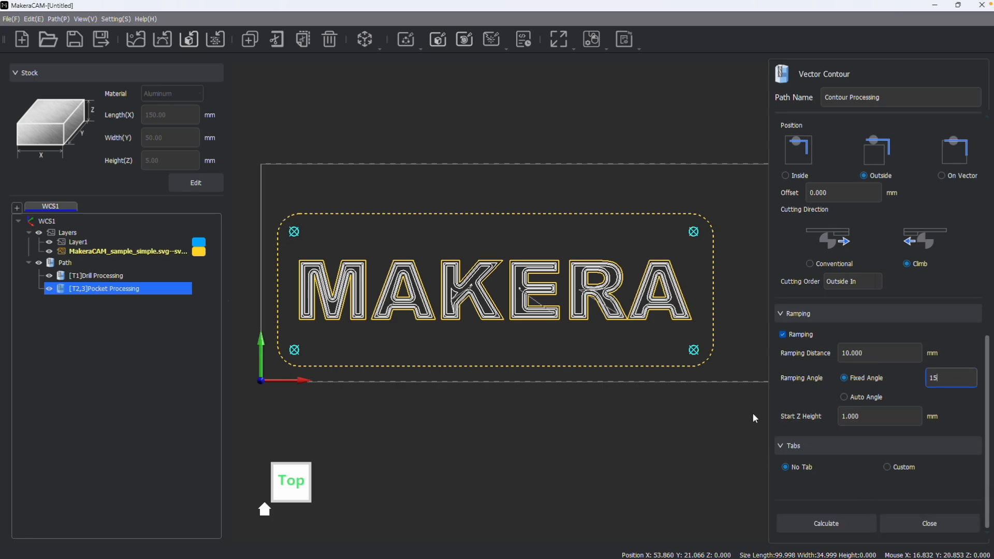
Enable Custom tabs for the contour and set the Tab Shape to Rectangle.
scroll(667, 350, "up", 2)
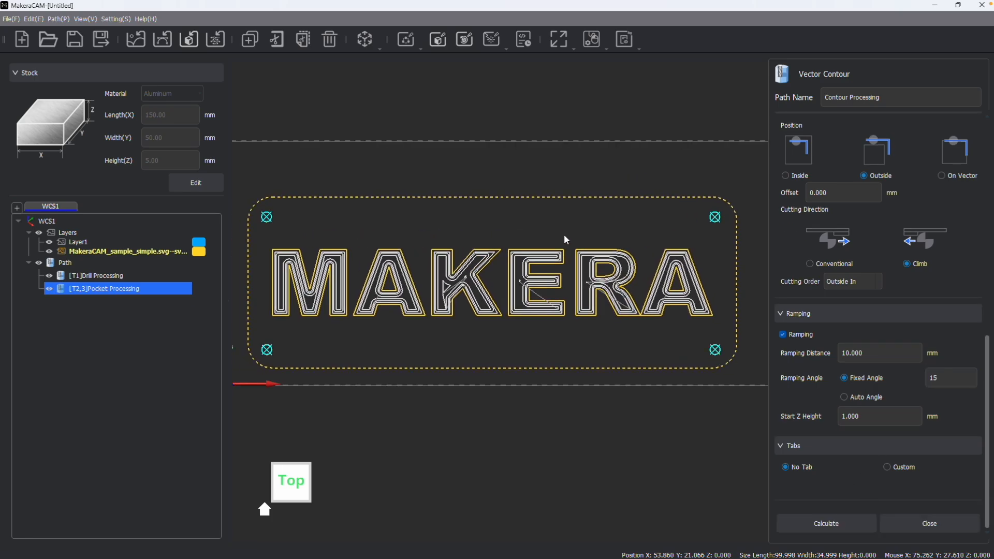
scroll(311, 317, "down", 2)
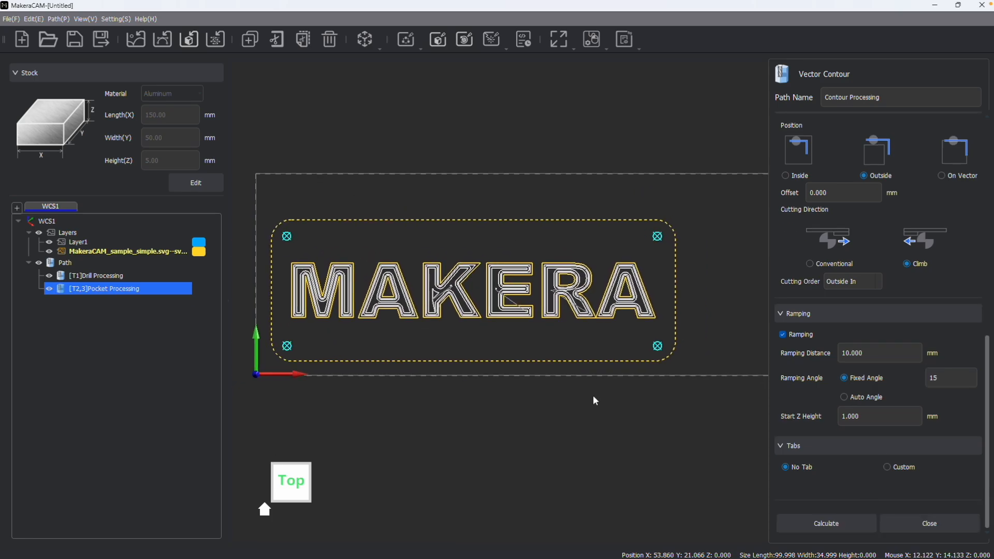
left_click(887, 466)
scroll(853, 452, "down", 3)
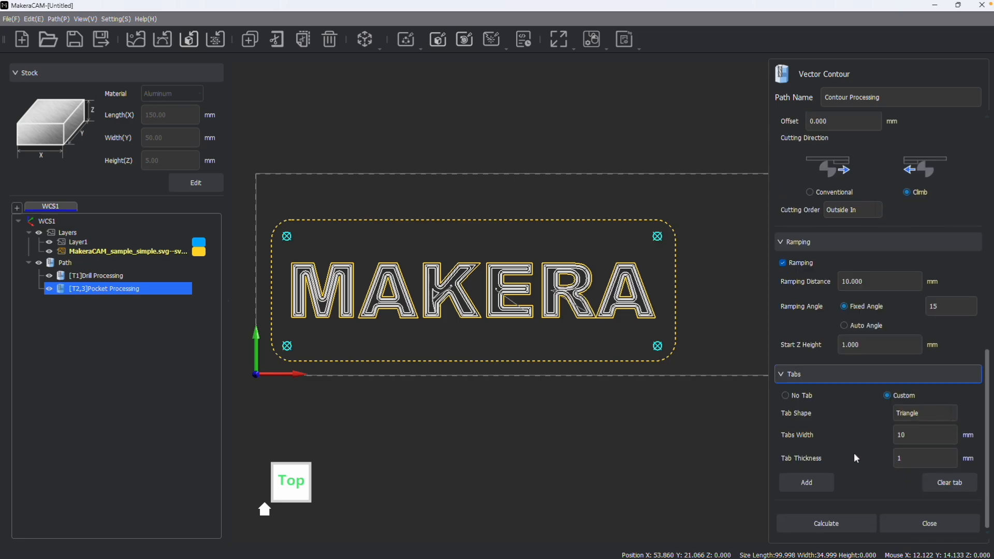
left_click(922, 413)
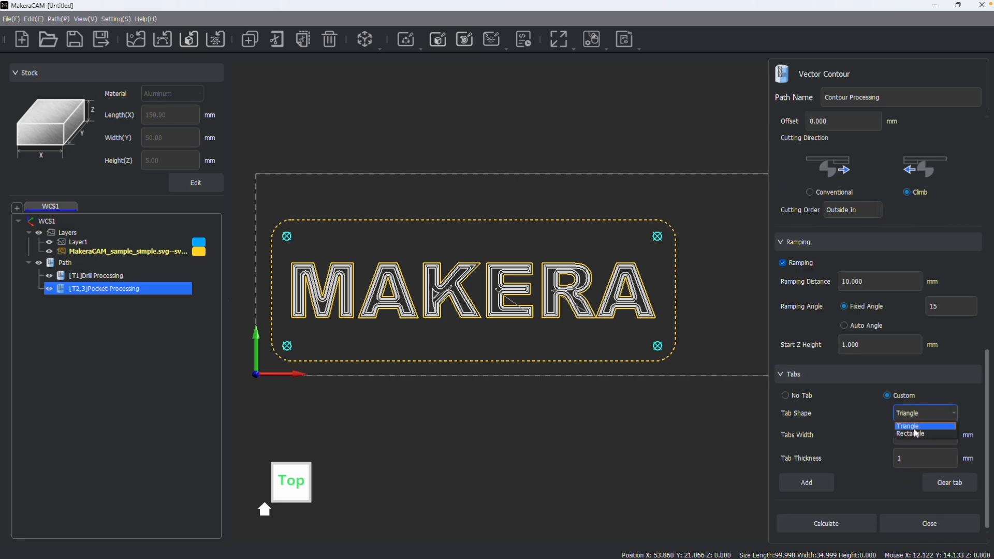
left_click(912, 433)
Set the contour's Tabs Width to 4 mm and the Tab Thickness to 1.5 mm.
left_click(923, 440)
double_click(923, 434)
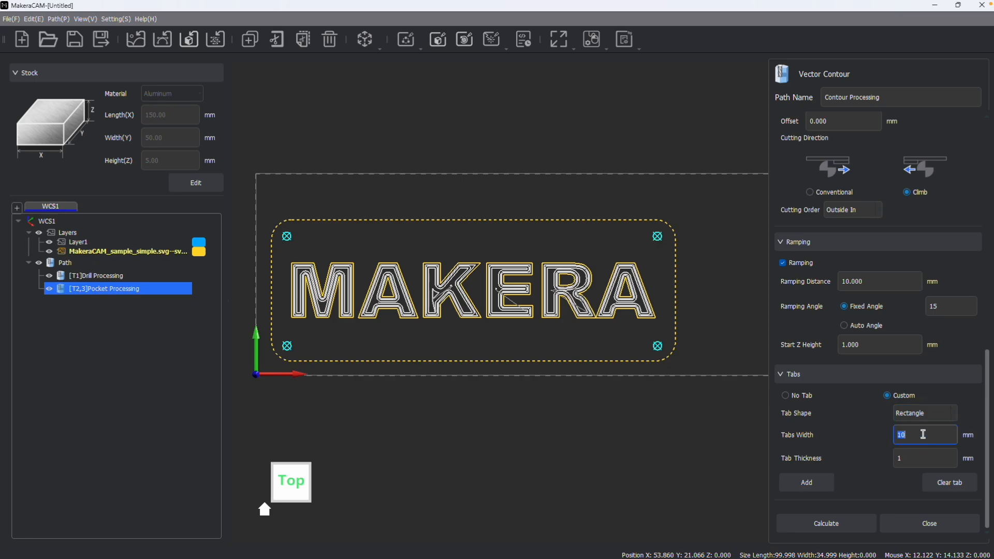
type("4")
double_click(912, 459)
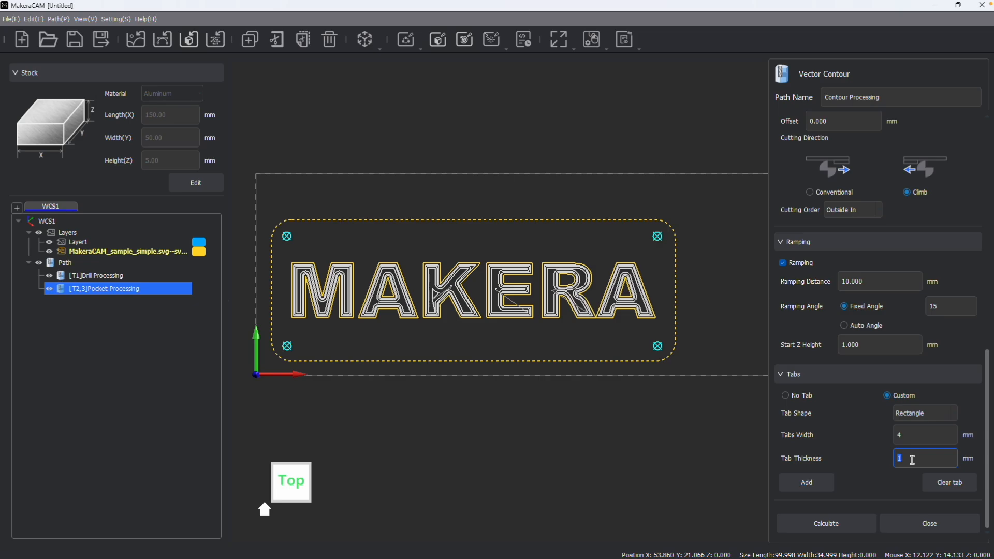
type("1.5")
Add four tabs on the nameplate outline, one near the middle of each side.
left_click(807, 483)
scroll(463, 221, "up", 3)
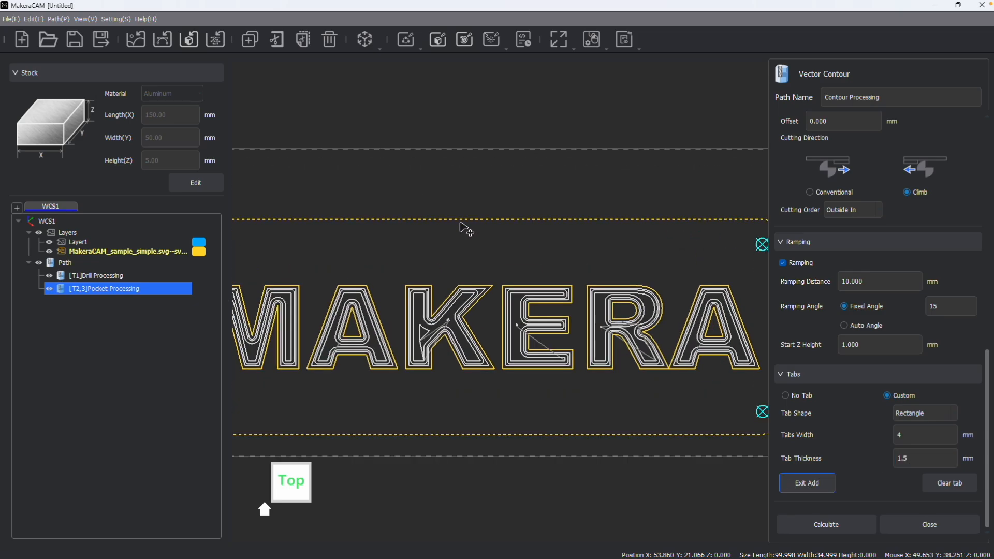
scroll(462, 220, "down", 5)
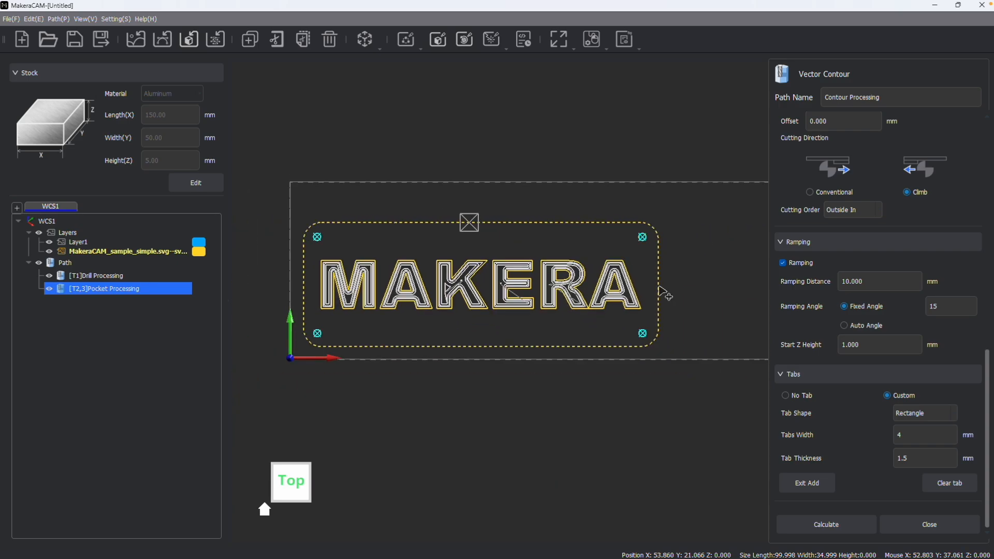
left_click(660, 286)
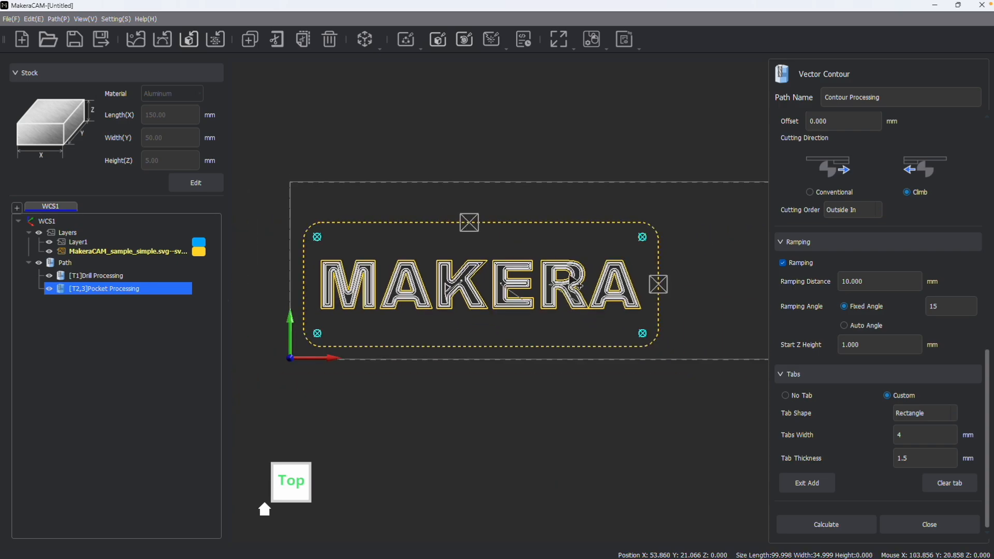
left_click(305, 286)
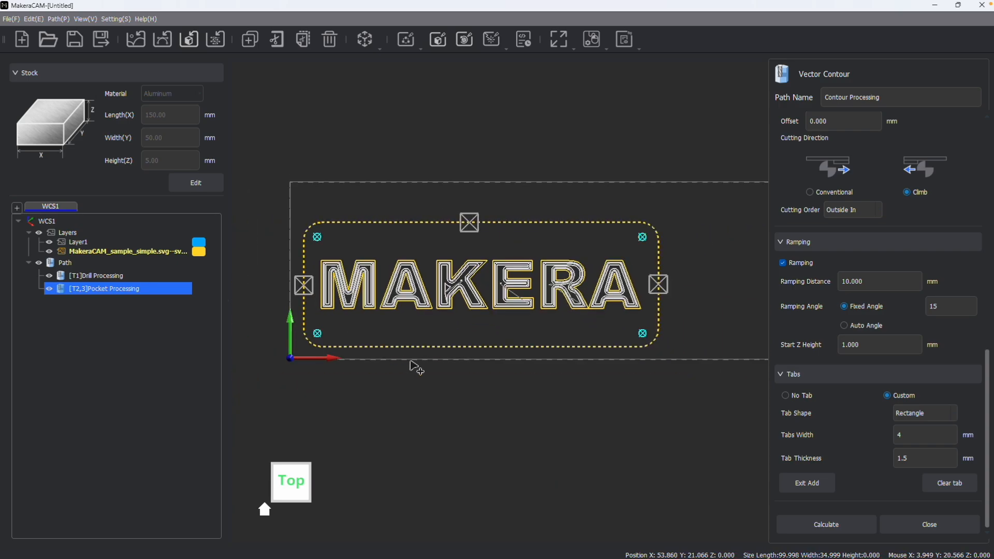
left_click(470, 345)
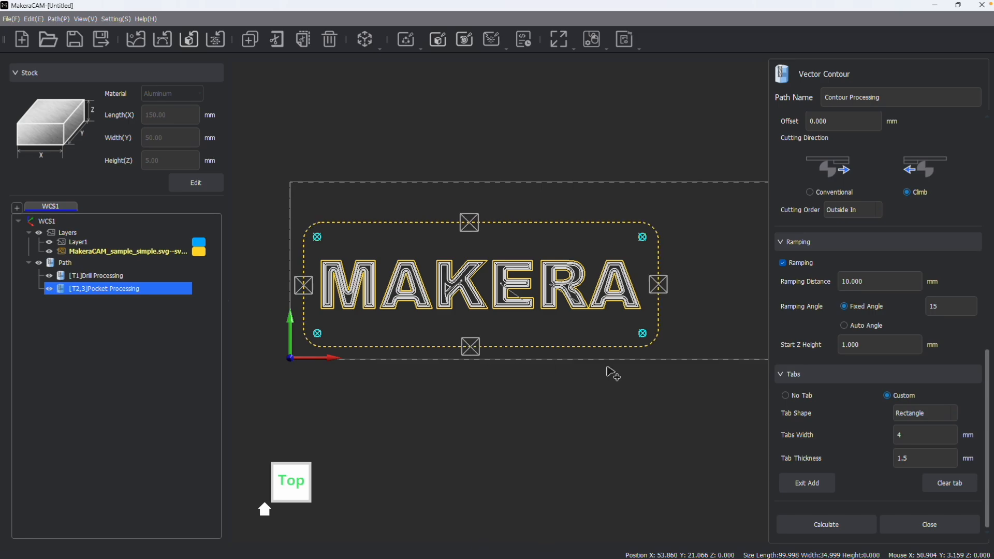
Calculate the outer contour toolpath with its tabs and close the contour settings.
left_click(833, 524)
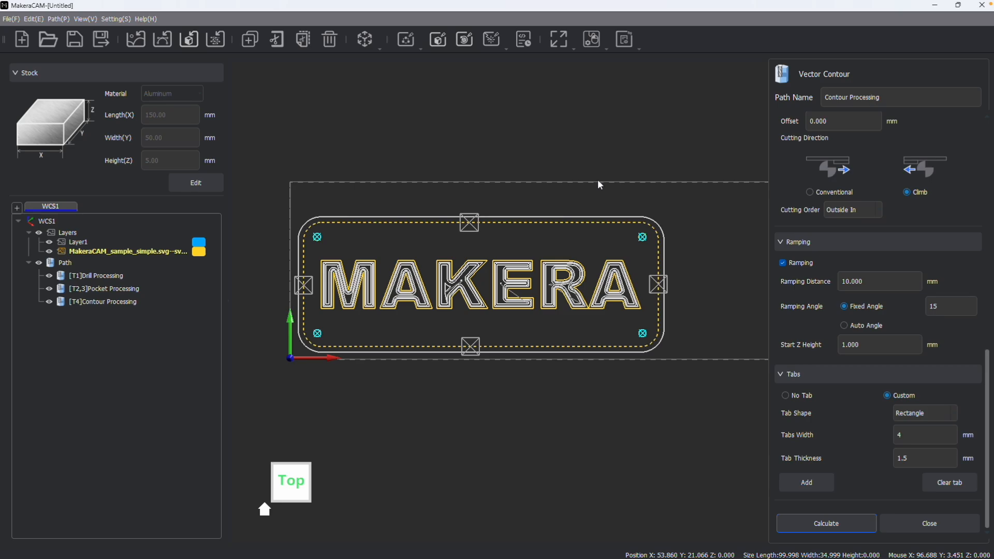
scroll(403, 176, "down", 2)
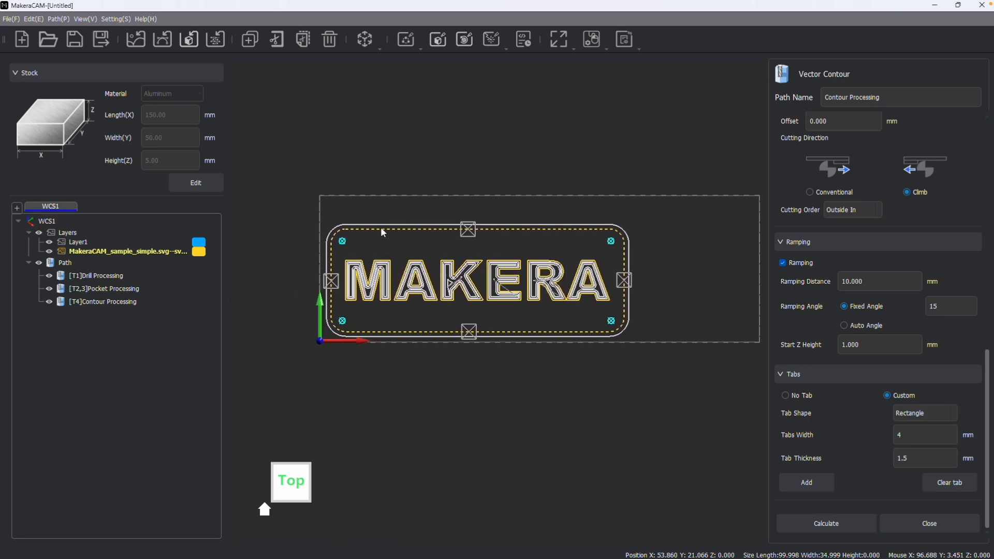
left_click(929, 524)
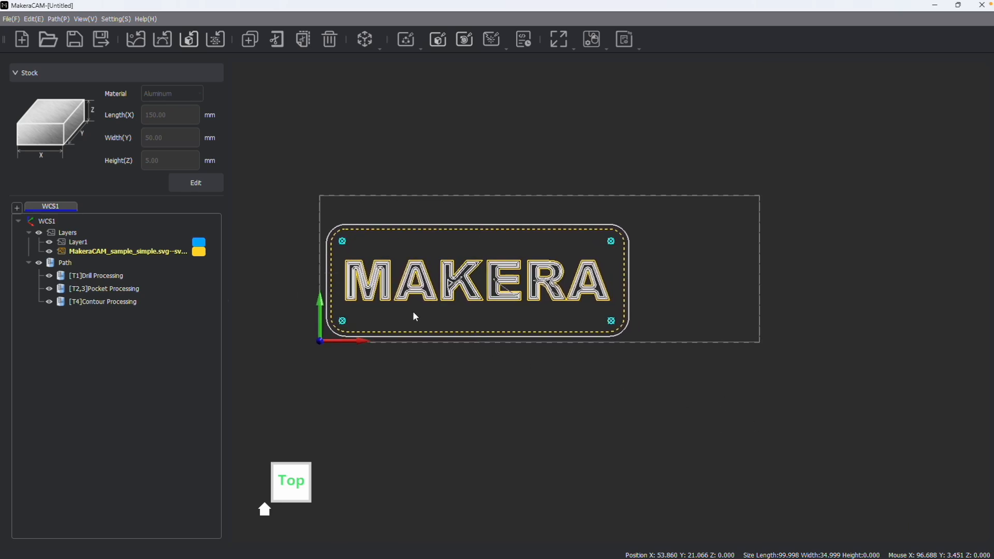
Select all nameplate vectors and move them freehand to about X 55.6 mm, Y 23.1 mm with Transform.
scroll(411, 299, "up", 3)
middle_click_drag(417, 298, 444, 293)
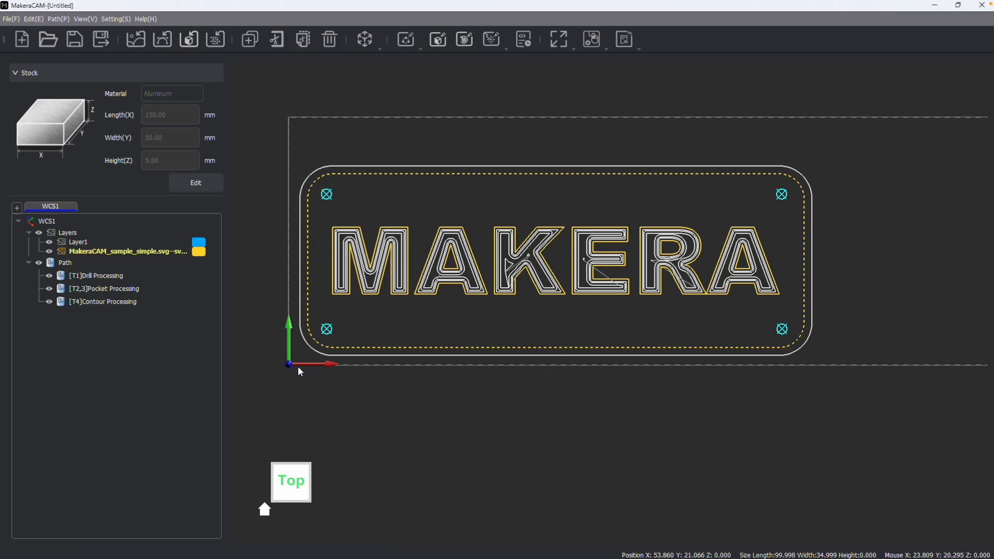
scroll(401, 330, "down", 1)
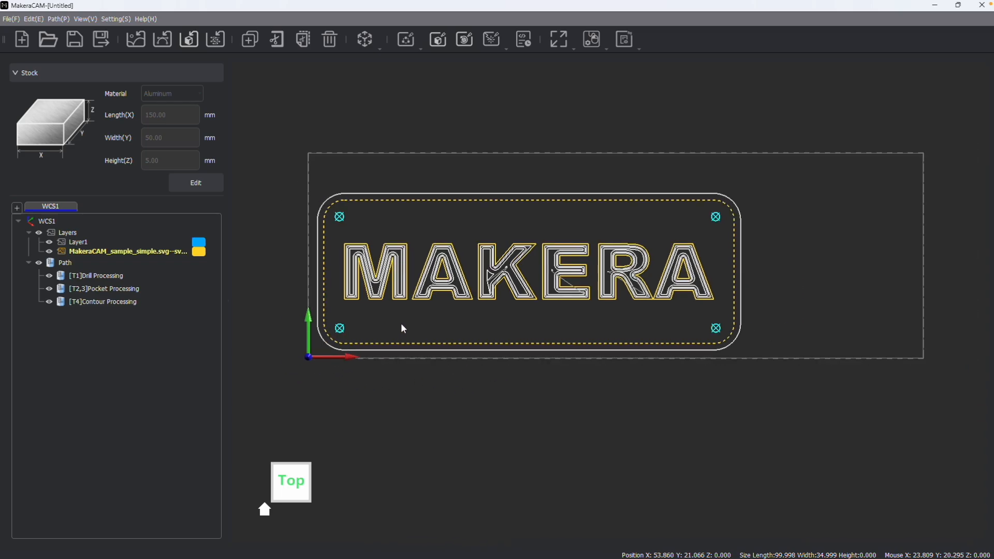
left_click_drag(305, 150, 771, 373)
left_click(34, 18)
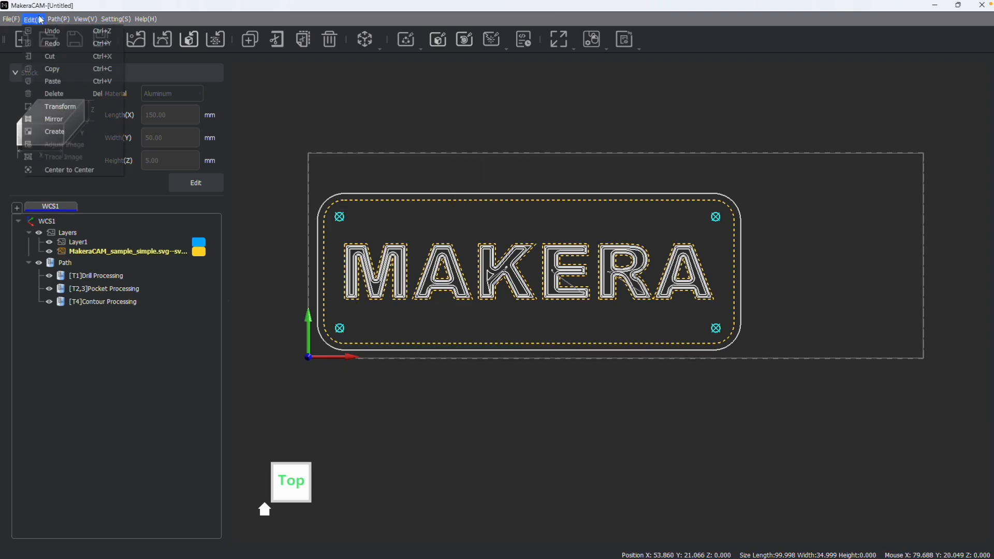
left_click(67, 106)
left_click_drag(553, 248, 560, 241)
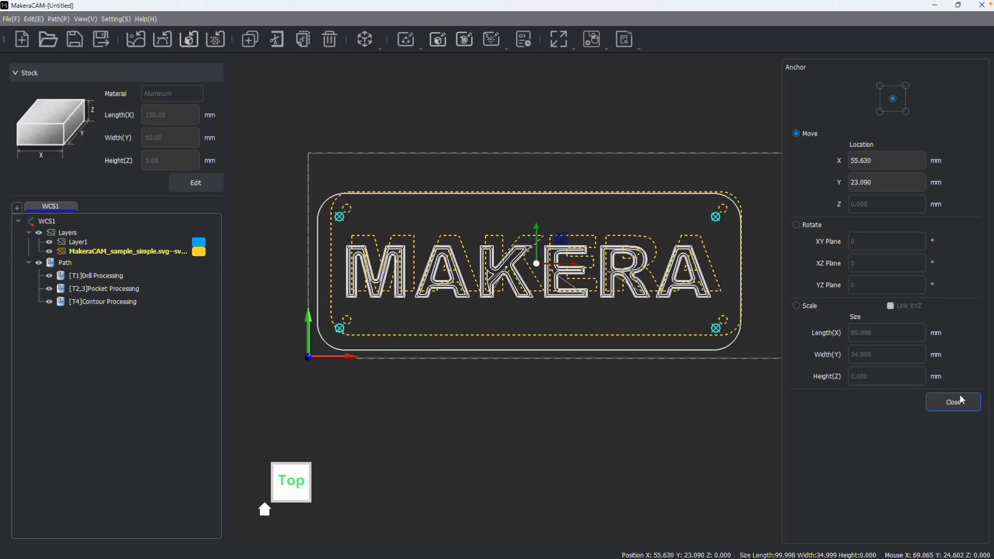
left_click(958, 400)
left_click(806, 268)
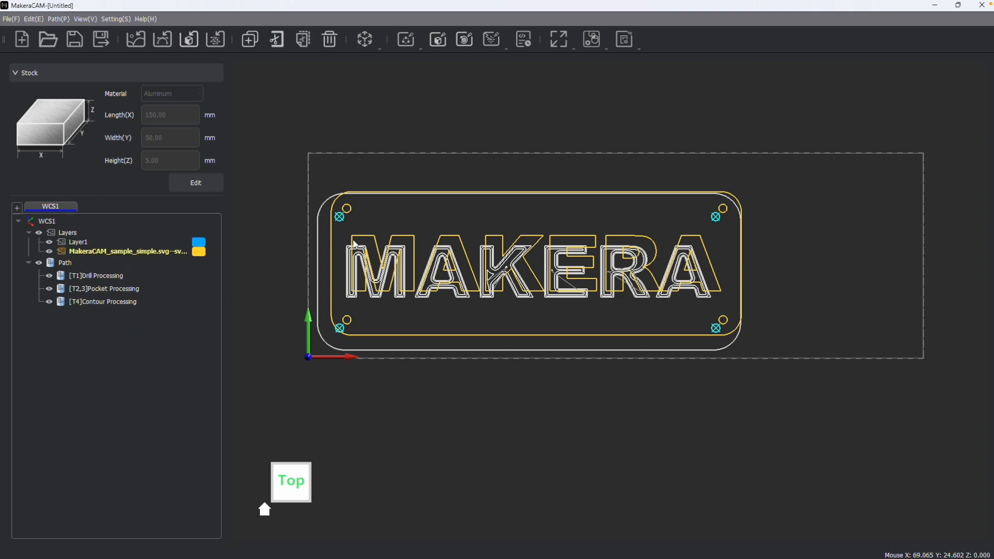
Recalculate the Drill Processing path so the holes follow the moved nameplate vectors.
double_click(102, 275)
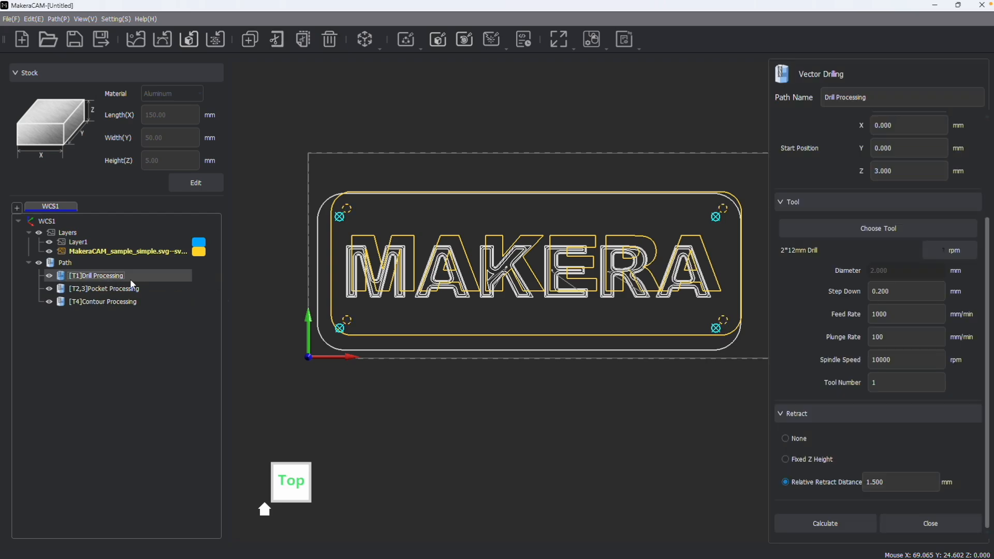
left_click(800, 523)
left_click(911, 524)
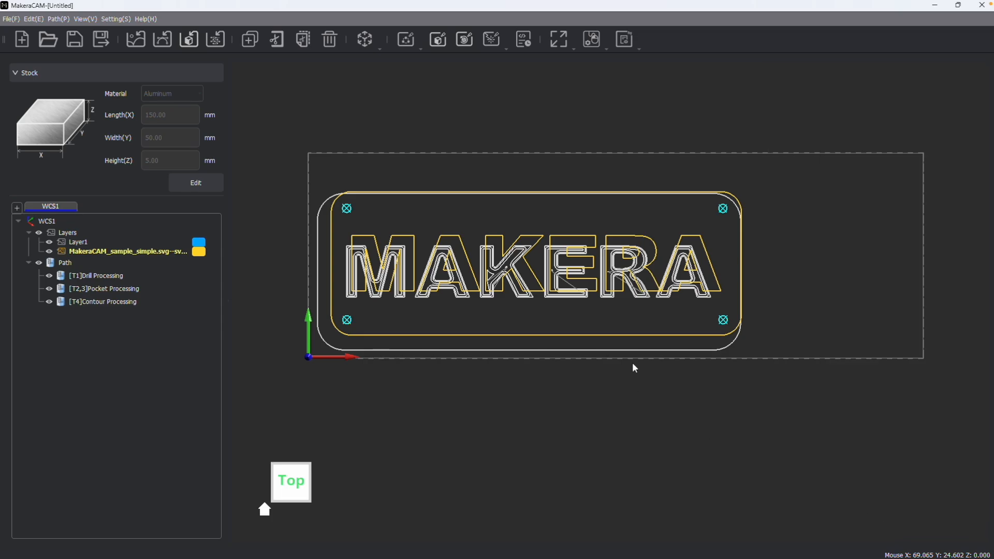
Recalculate the Pocket Processing path for the moved MAKERA letters.
double_click(103, 288)
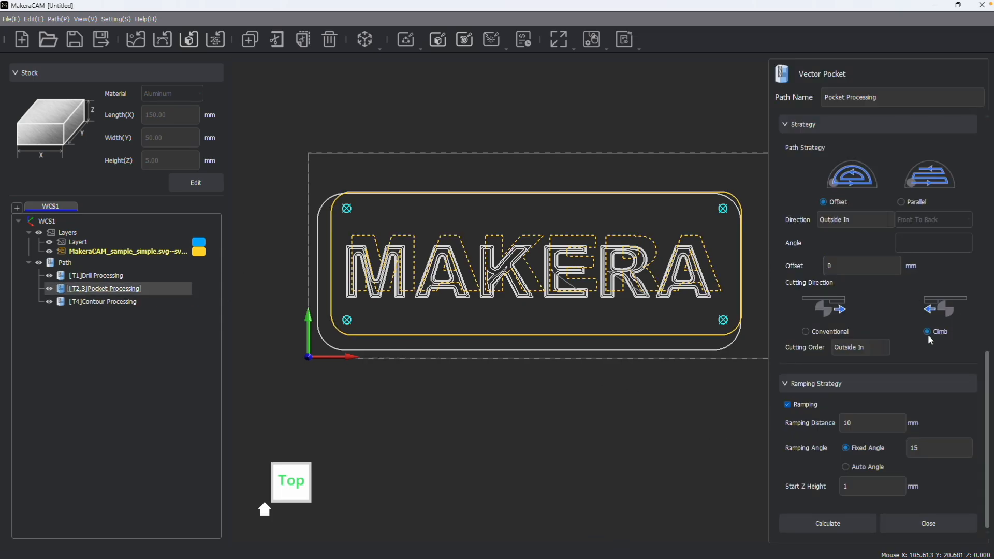
left_click(829, 524)
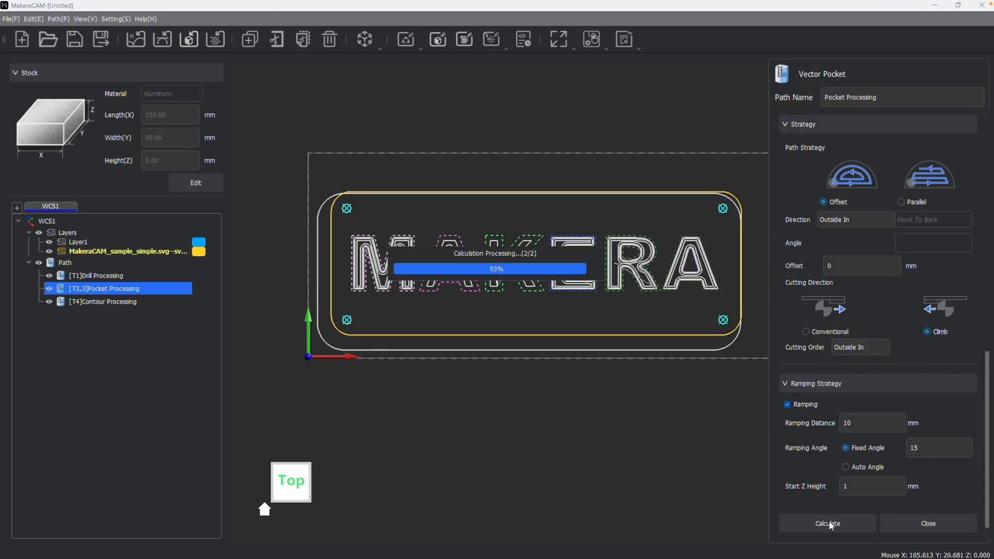
left_click(922, 526)
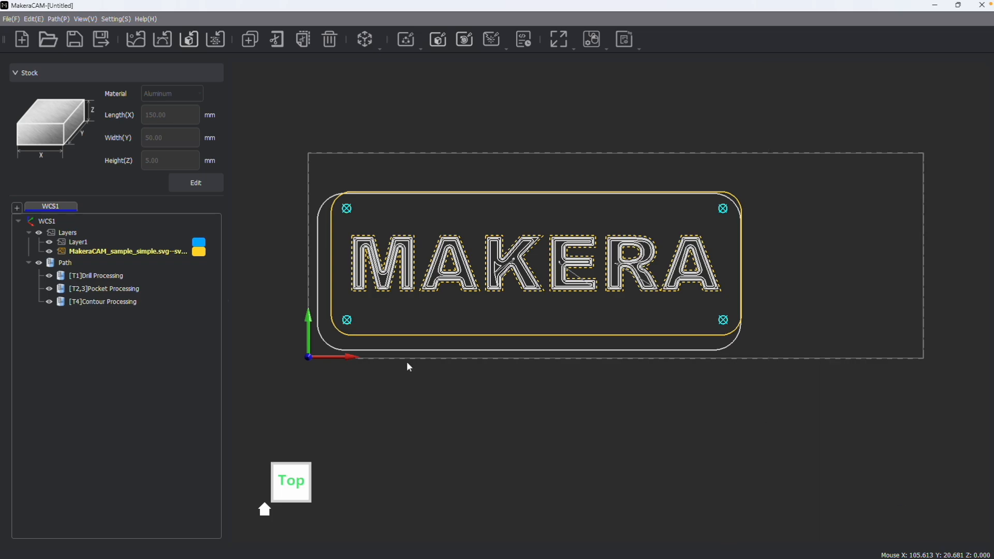
Recalculate the Contour Processing path for the moved nameplate outline.
double_click(126, 302)
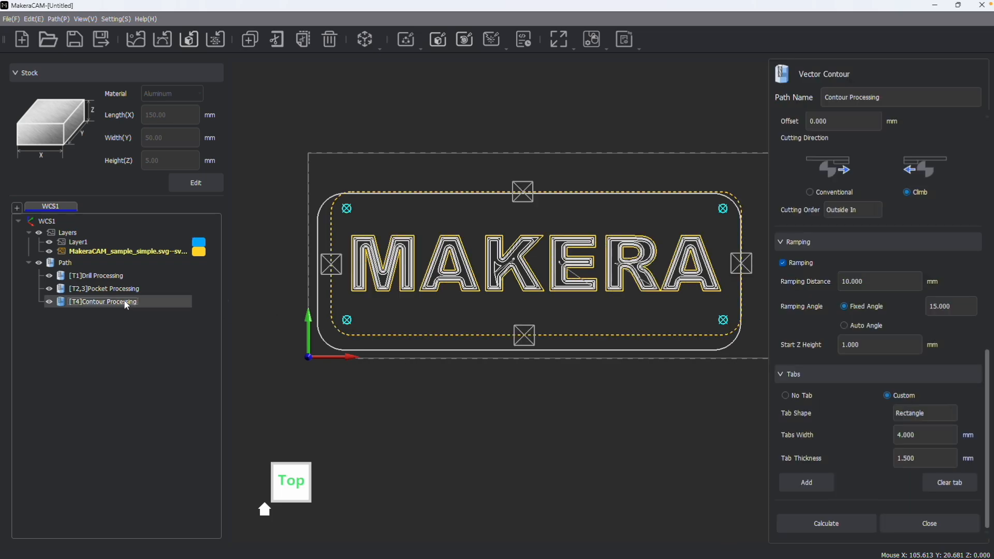
left_click(838, 524)
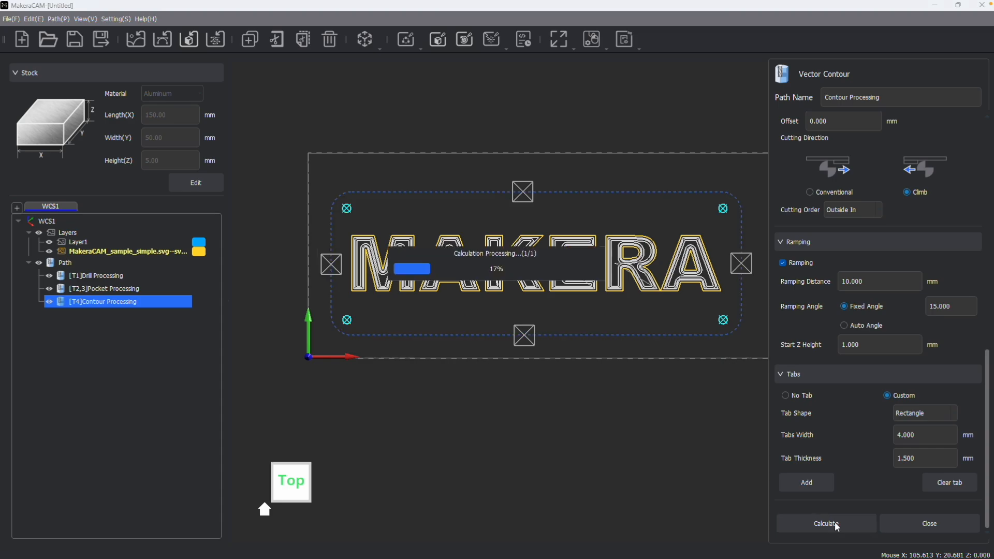
left_click(927, 527)
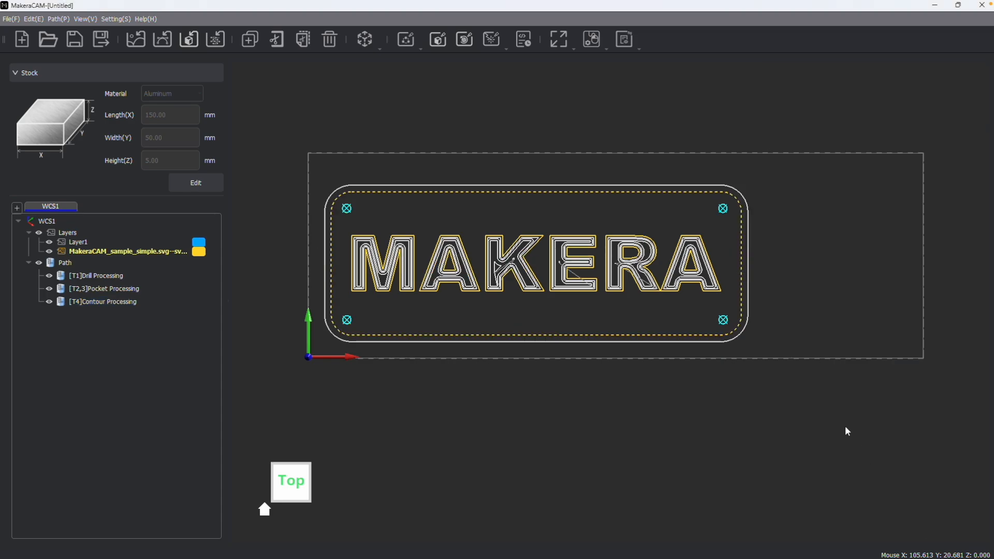
Export the toolpaths as the G-code file cam_demo.nc in the Carvera GCodes folder.
scroll(419, 185, "up", 1)
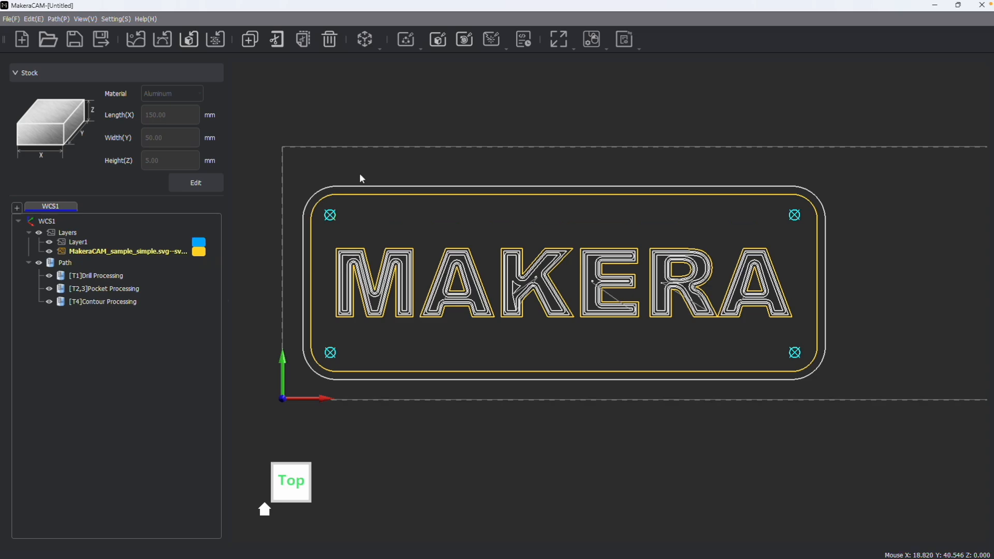
scroll(318, 130, "up", 1)
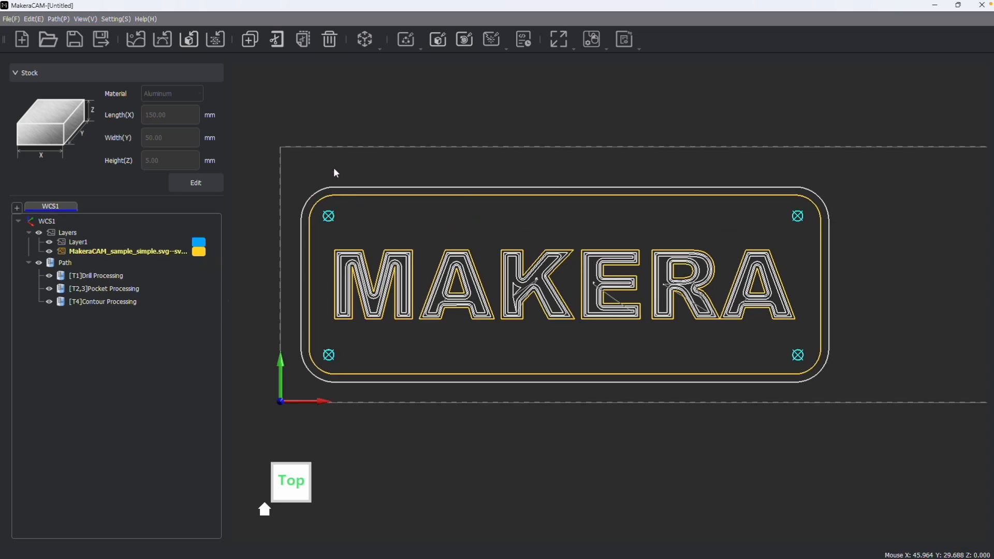
left_click(55, 20)
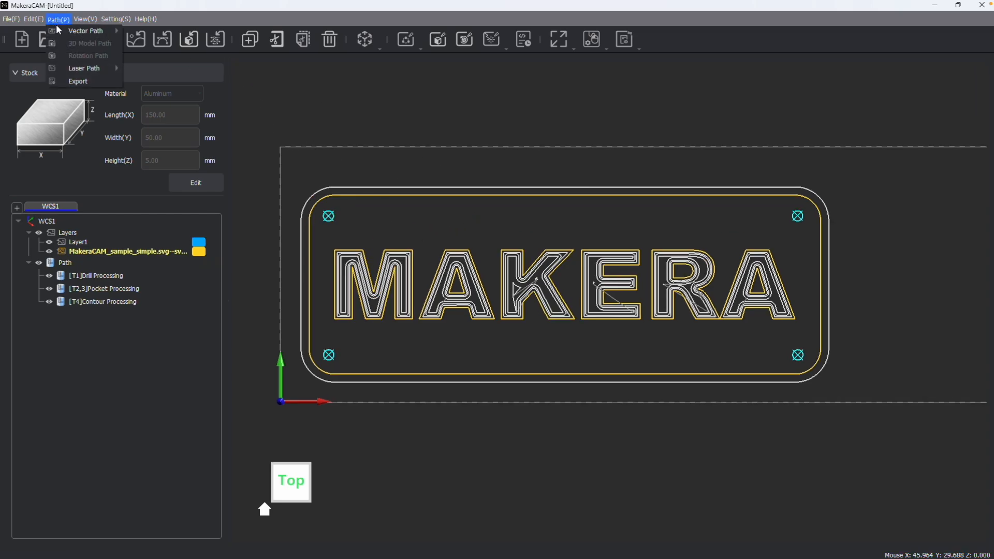
left_click(89, 82)
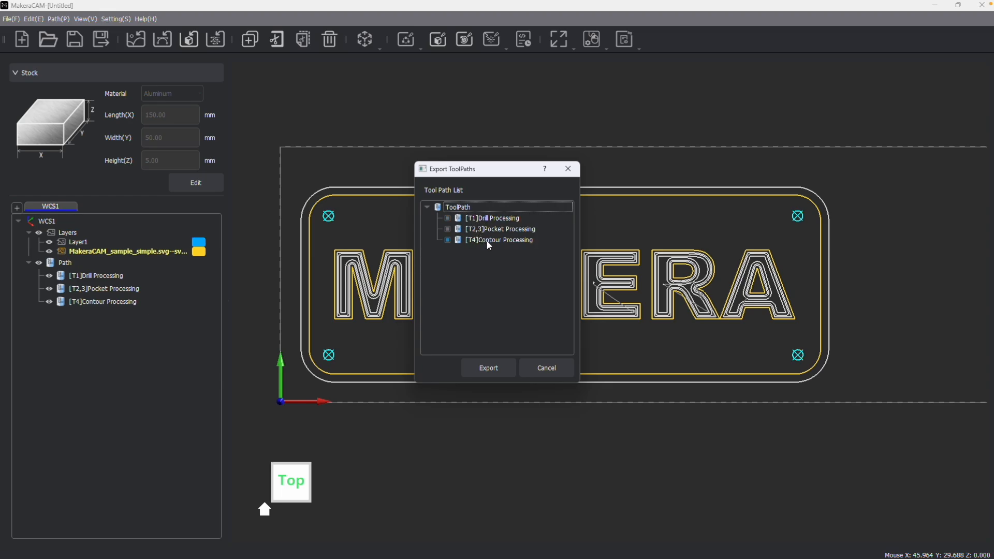
key("Return")
key("Right")
key("BackSpace")
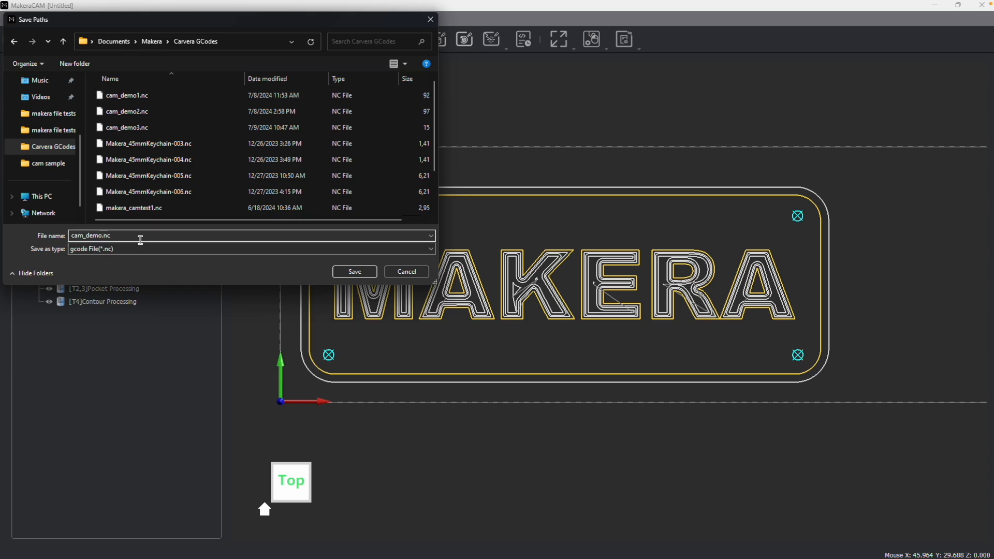
key("Return")
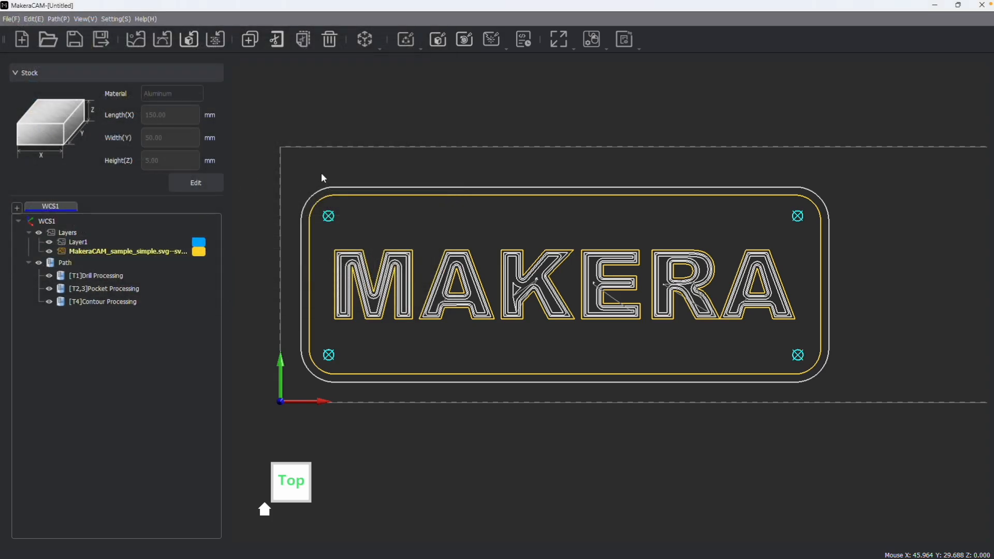